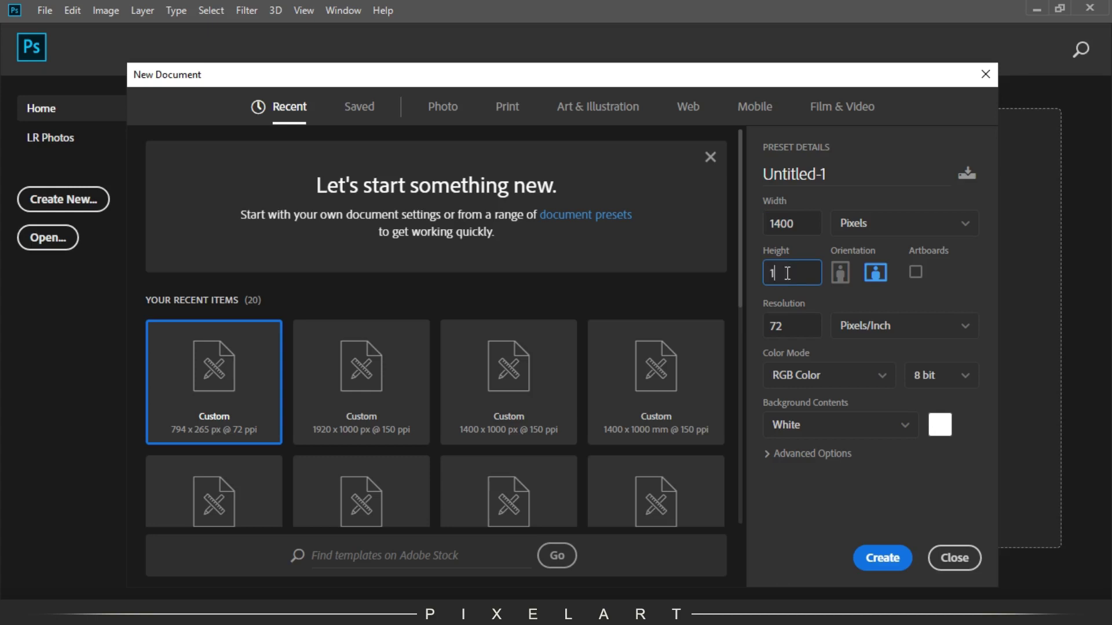
Create a 1400 x 1000 px RGB document with a resolution of 150 pixels/inch and a white background
click(785, 321)
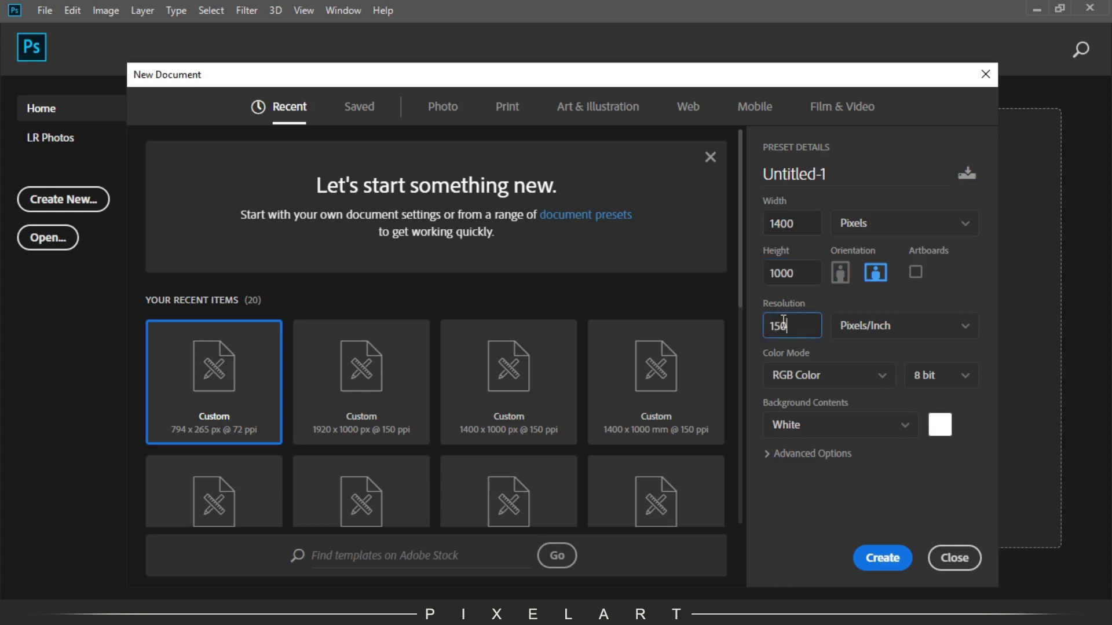
click(886, 558)
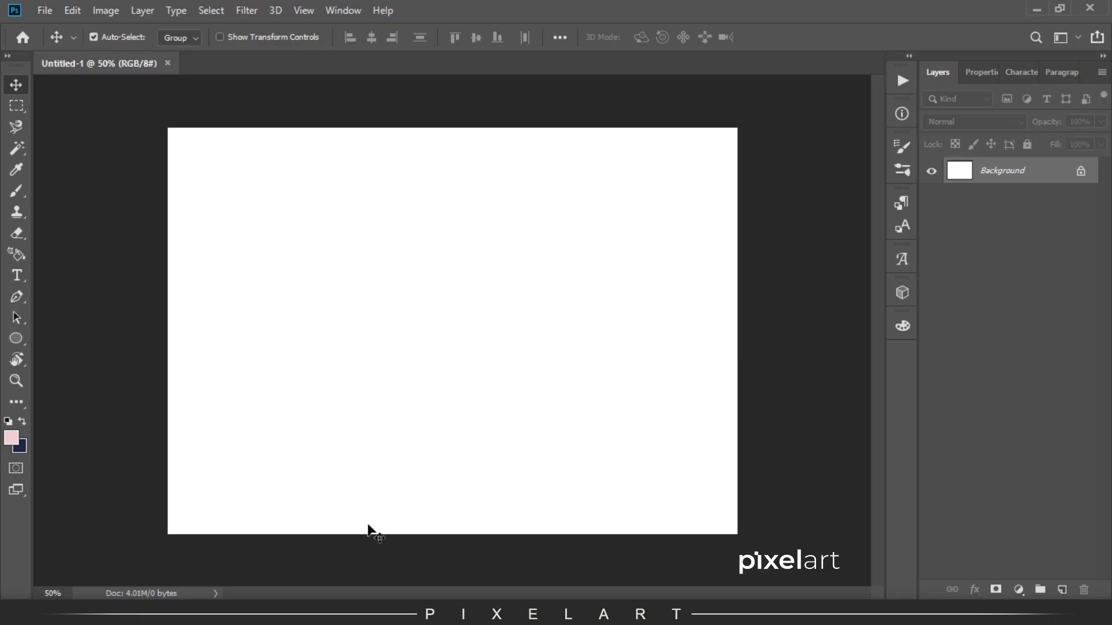
Place Pasta Packaging Mockup.png from the file folder into the document and enlarge it to about 181%
click(348, 613)
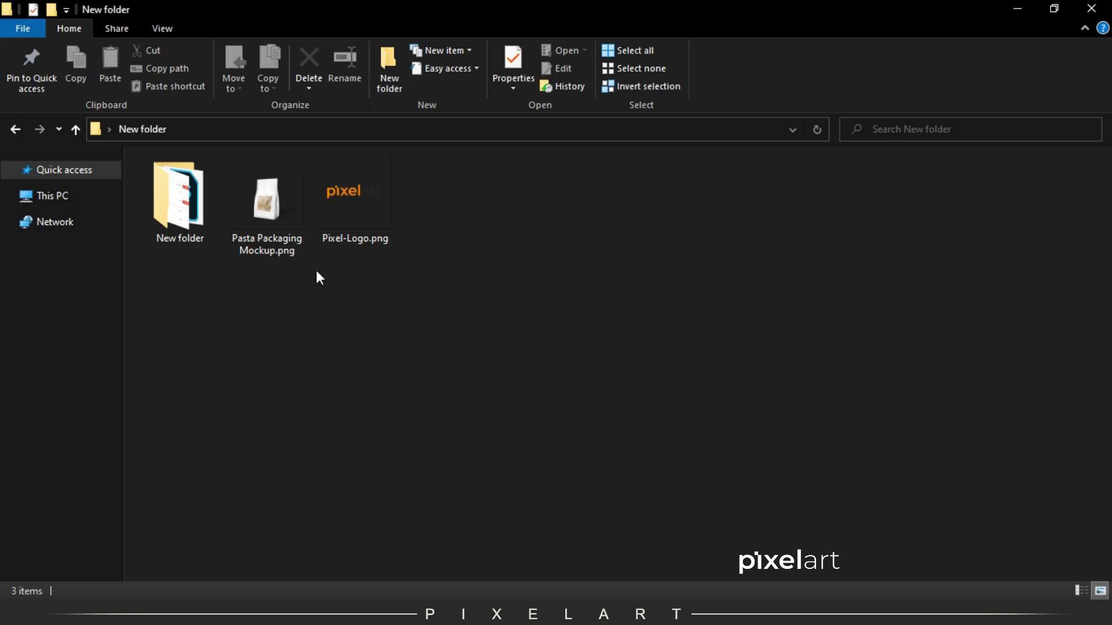
click(264, 248)
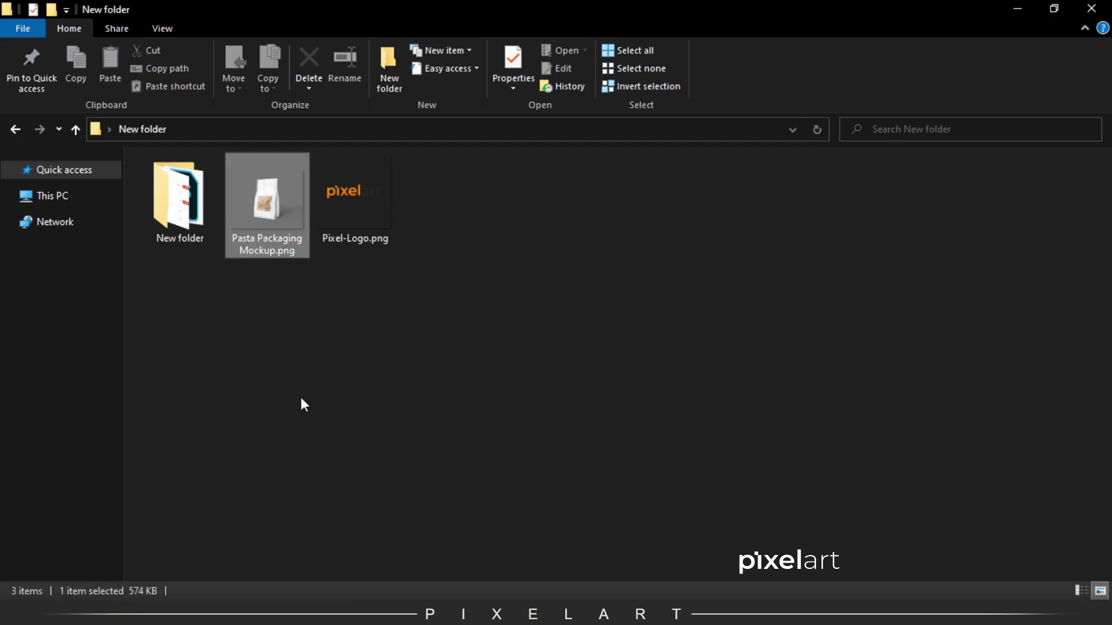
click(279, 352)
click(270, 221)
drag(279, 183, 397, 336)
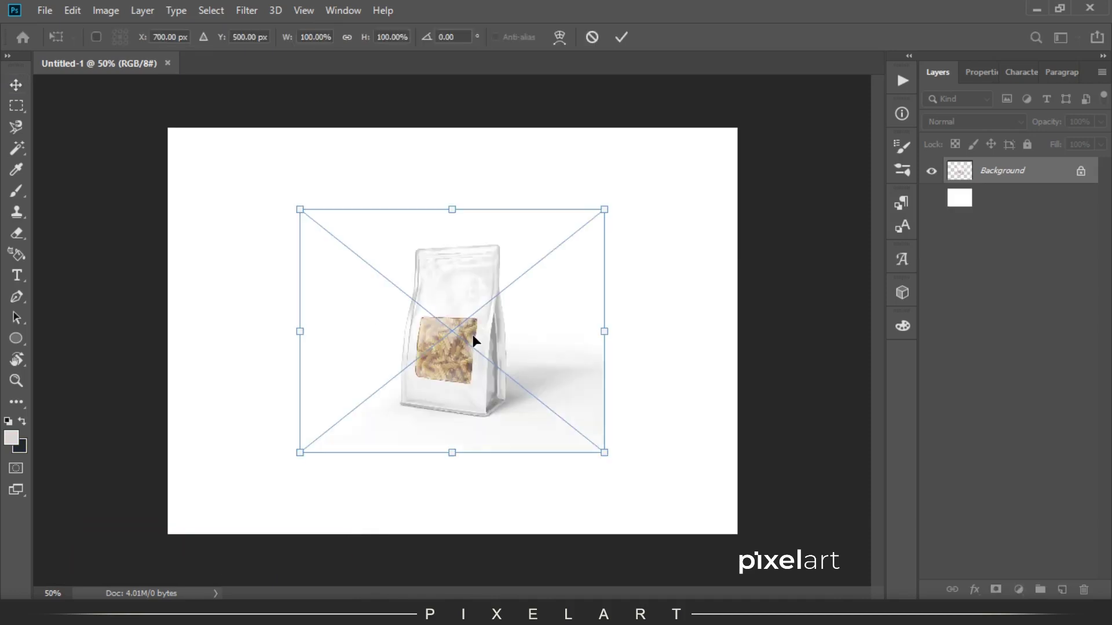
drag(614, 207, 761, 137)
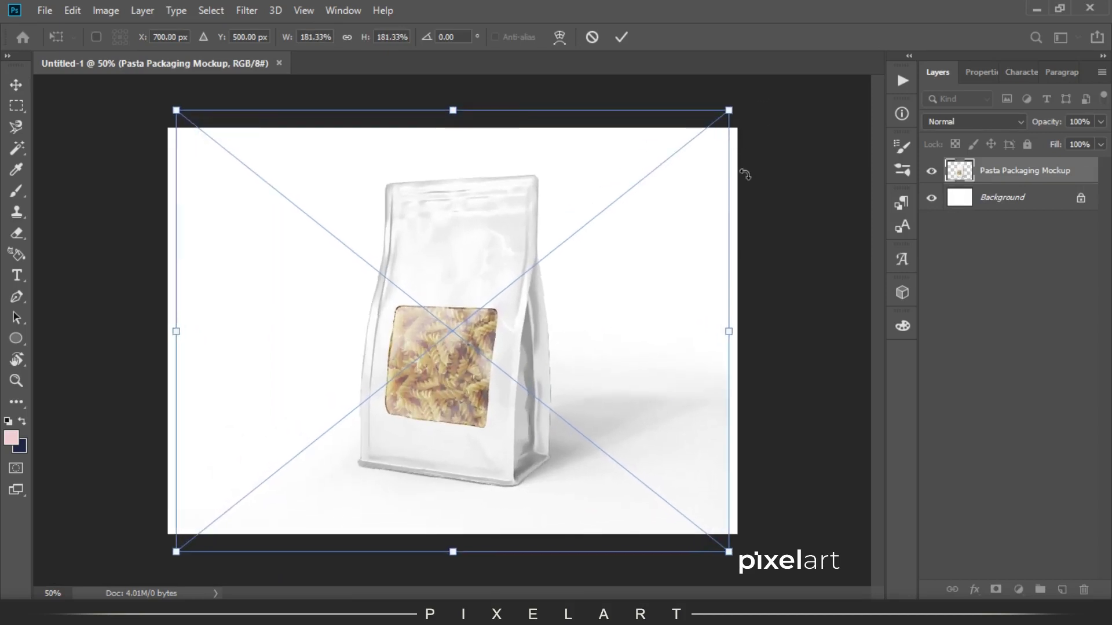
key(Return)
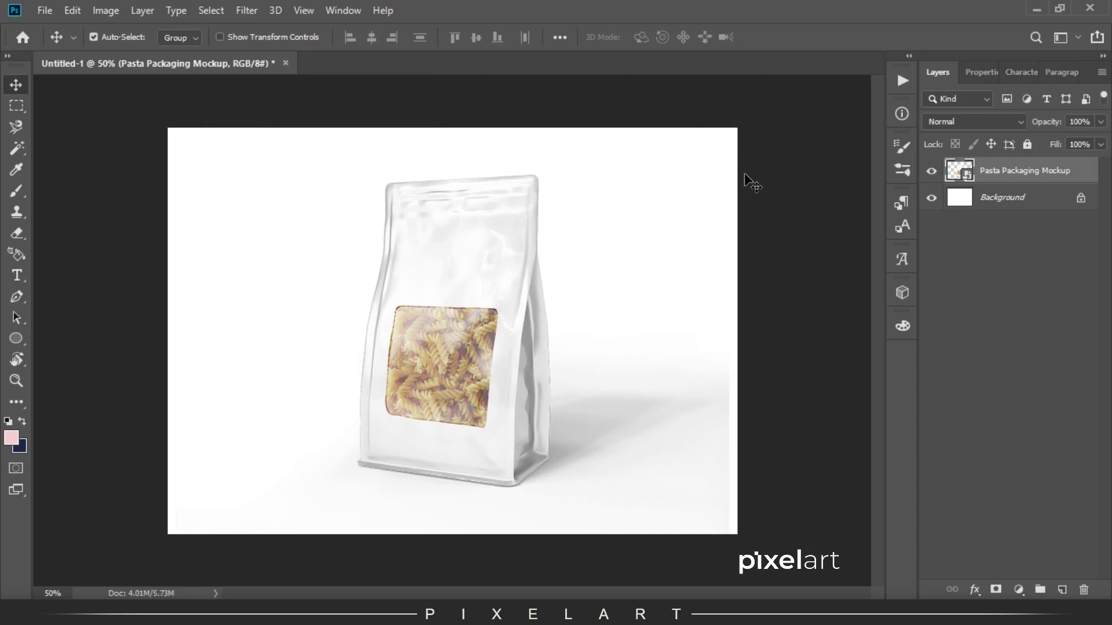
Nudge the Pasta Packaging Mockup layer horizontally to X 720 px
key(shift+Left)
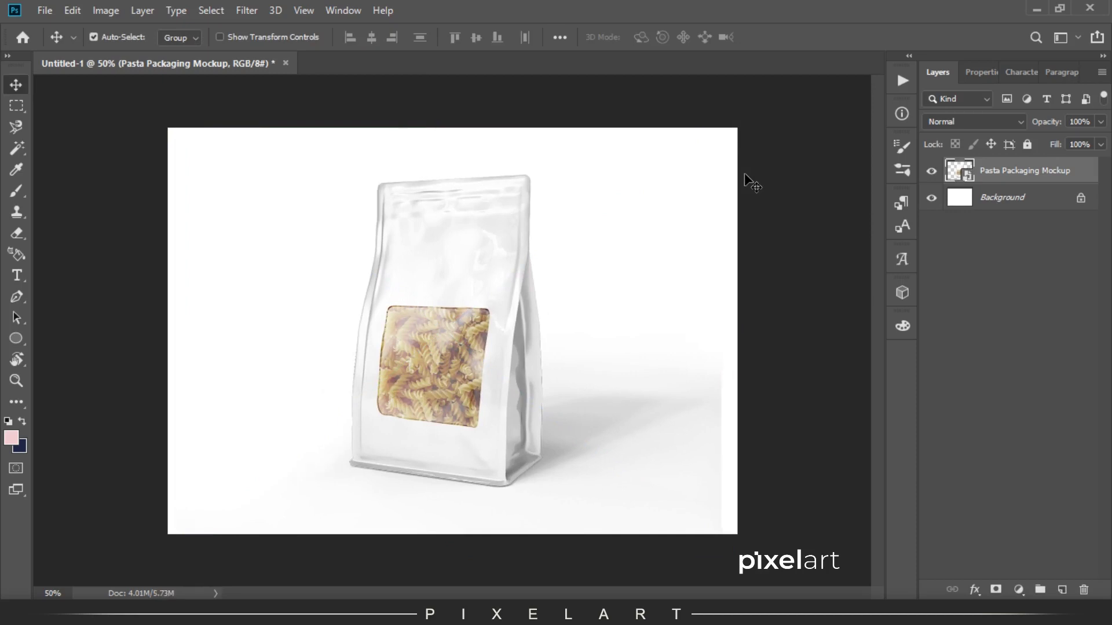
key(shift+Right)
key(shift+Right)
key(shift+Right)
key(shift+Right)
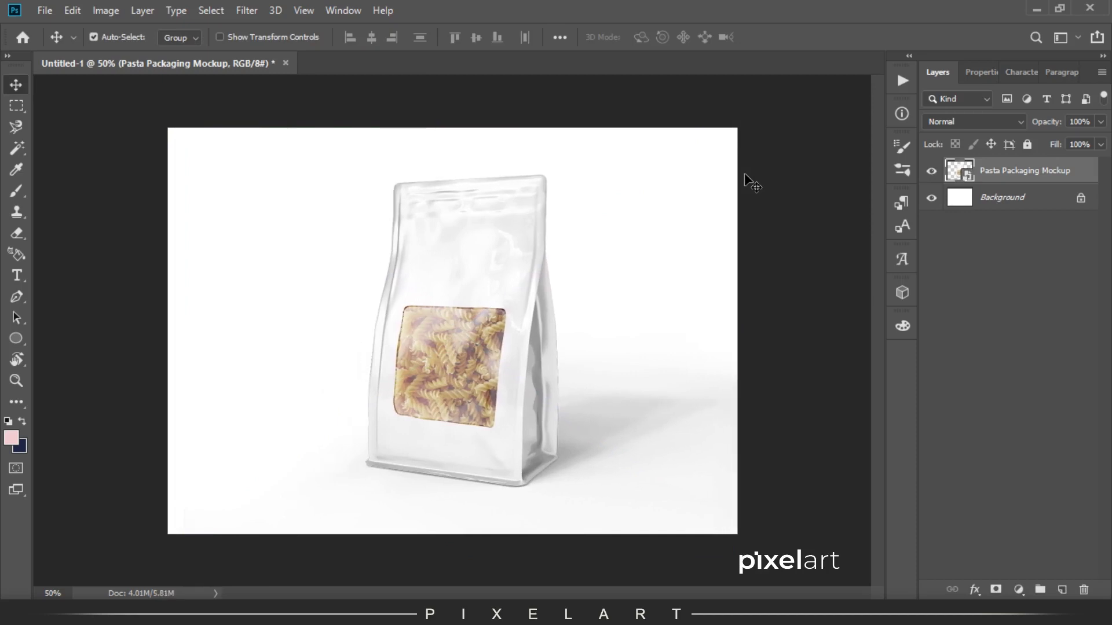
Enlarge the Pasta Packaging Mockup layer to about 187% so it spans the full canvas width
key(ctrl+t)
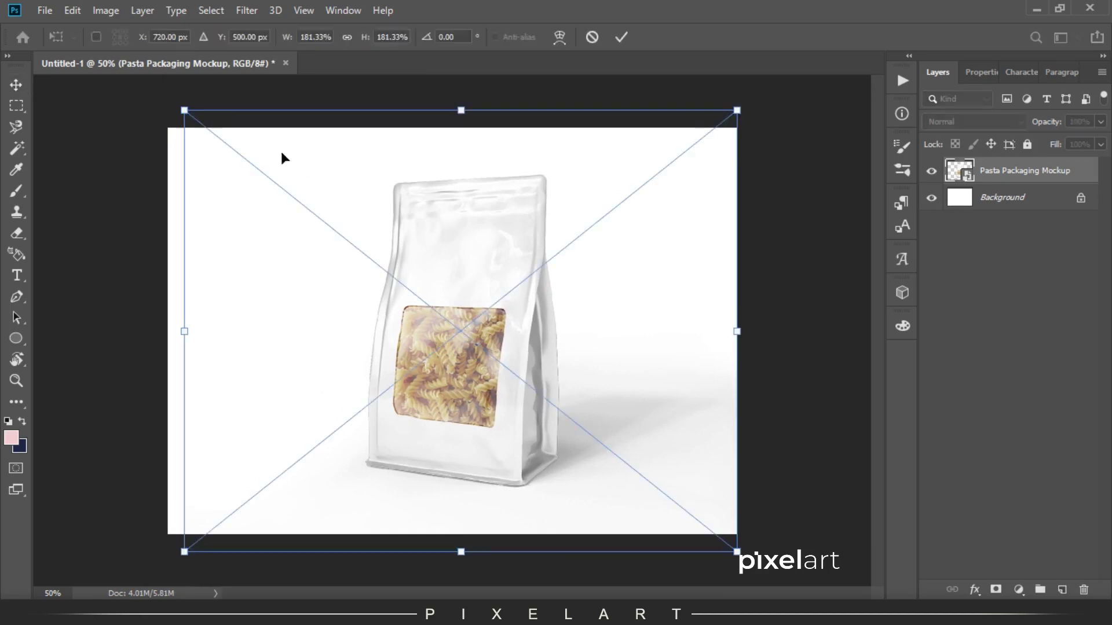
drag(182, 109, 167, 96)
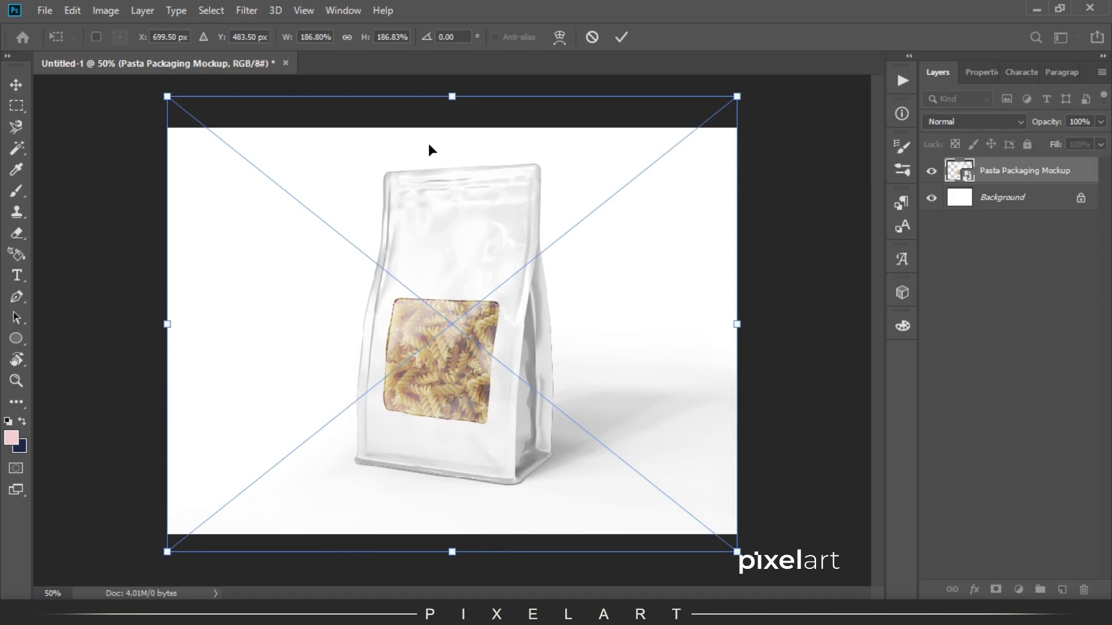
key(Return)
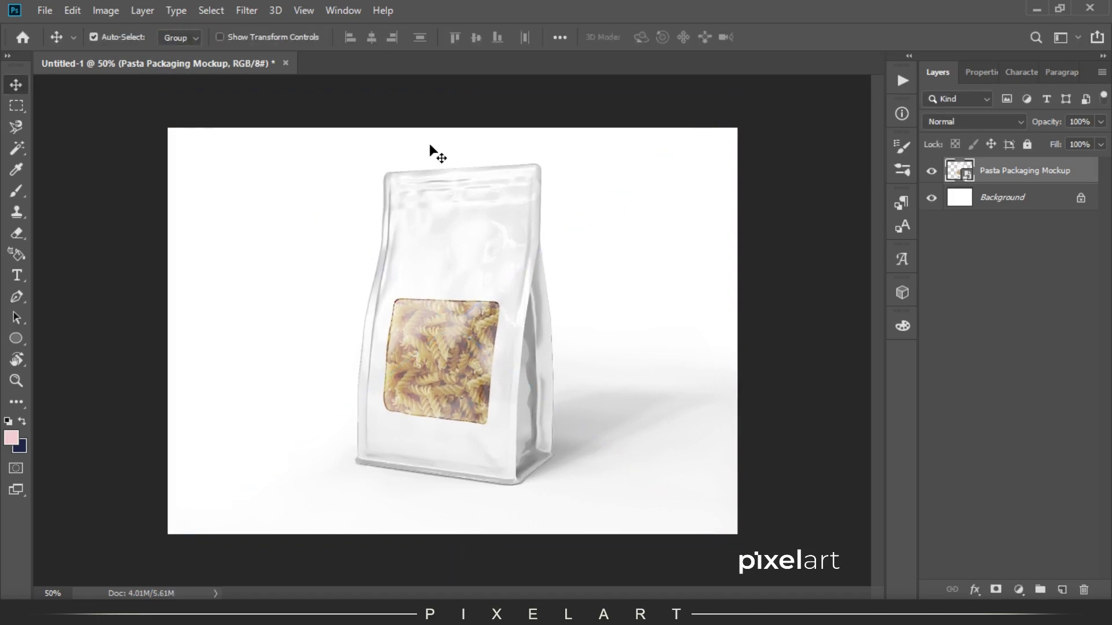
Start a Pen tool shape outline on the left edge of the bag's pasta window and trace it upward
key(ctrl+plus)
key(ctrl+plus)
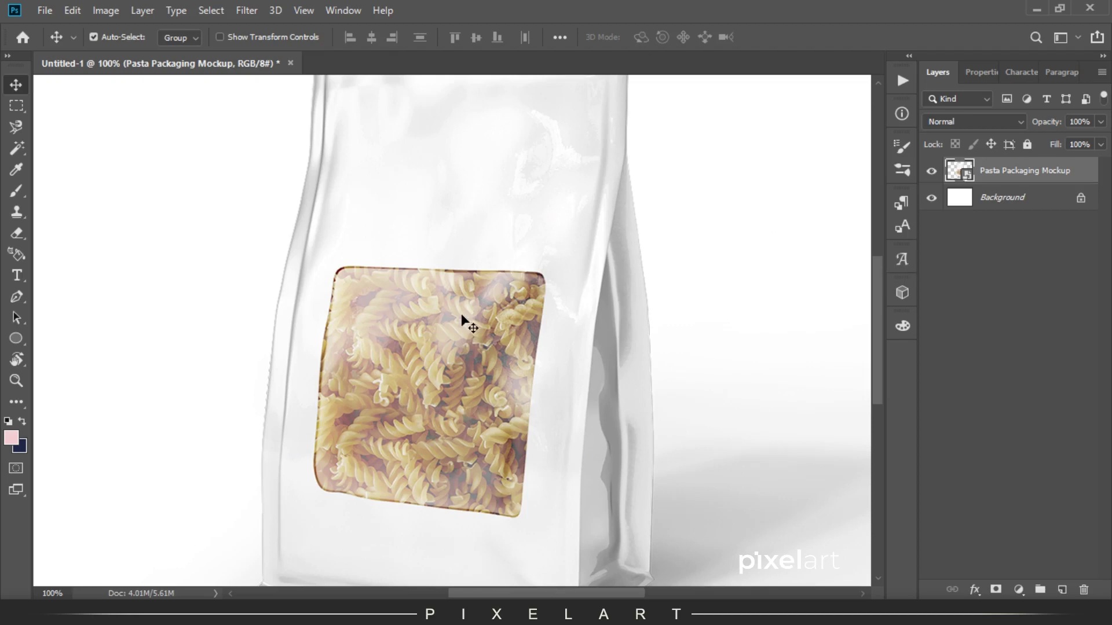
drag(434, 331, 434, 134)
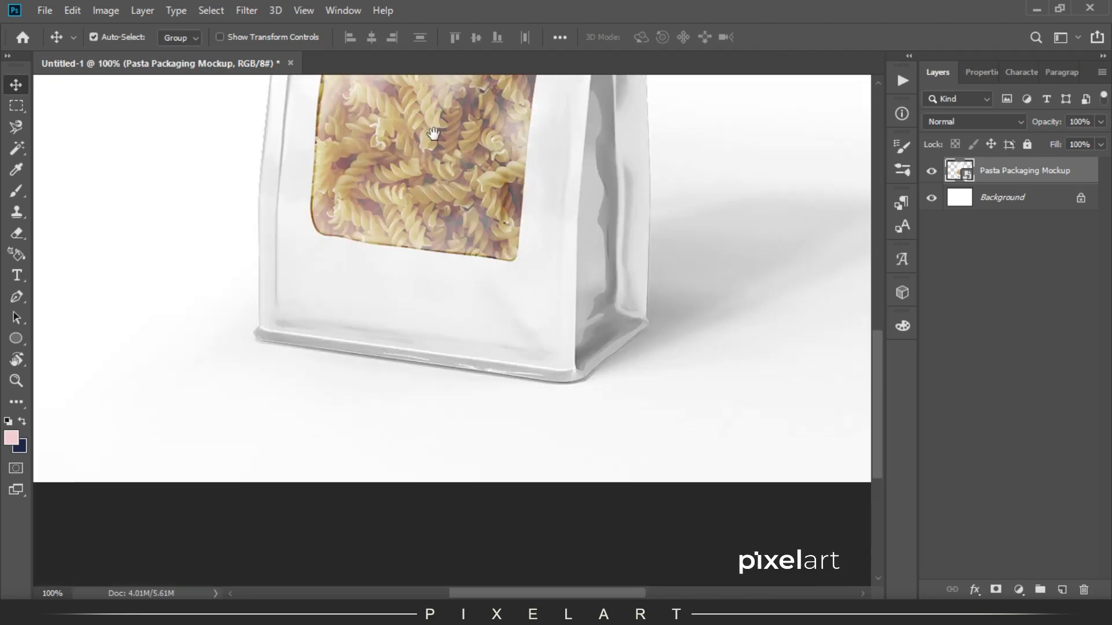
drag(429, 176, 429, 454)
drag(450, 236, 450, 172)
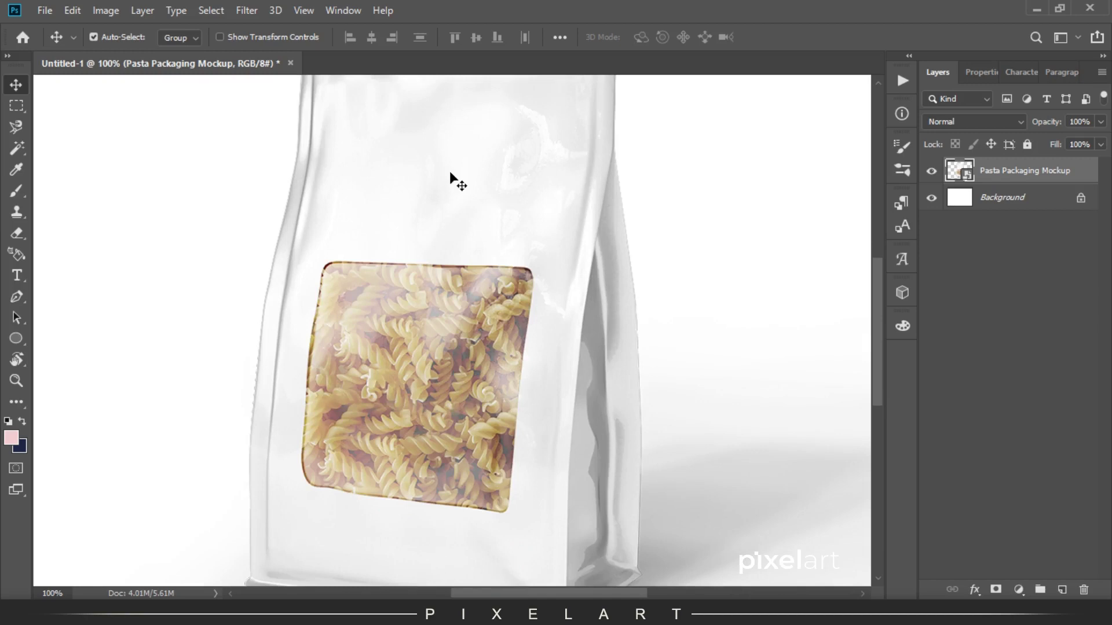
key(ctrl+plus)
drag(329, 310, 388, 105)
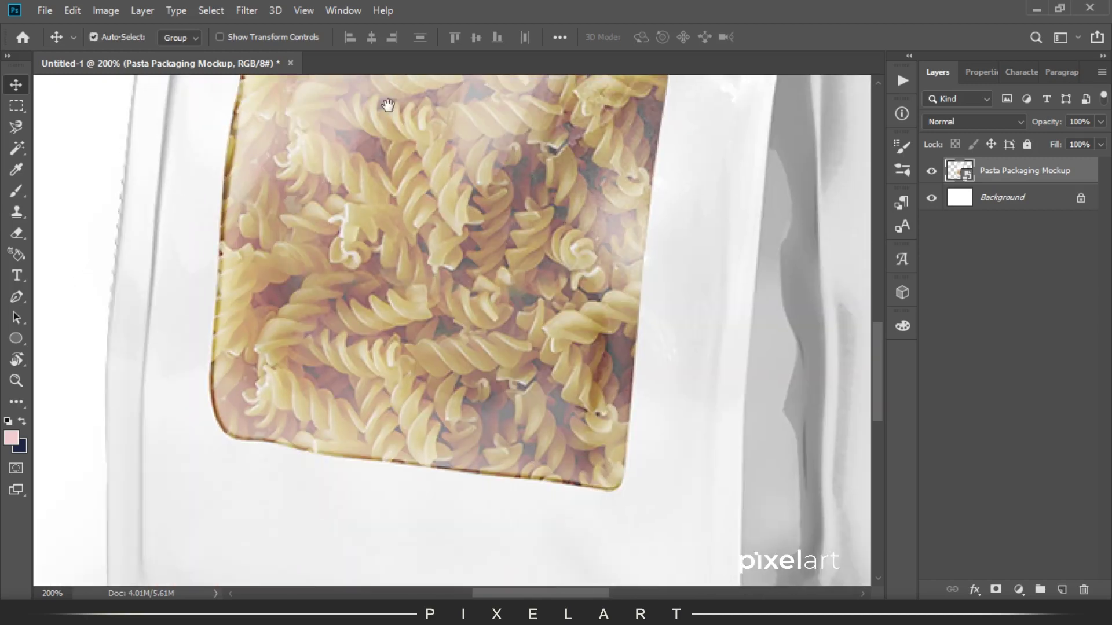
scroll(329, 263, up, 2)
key(p)
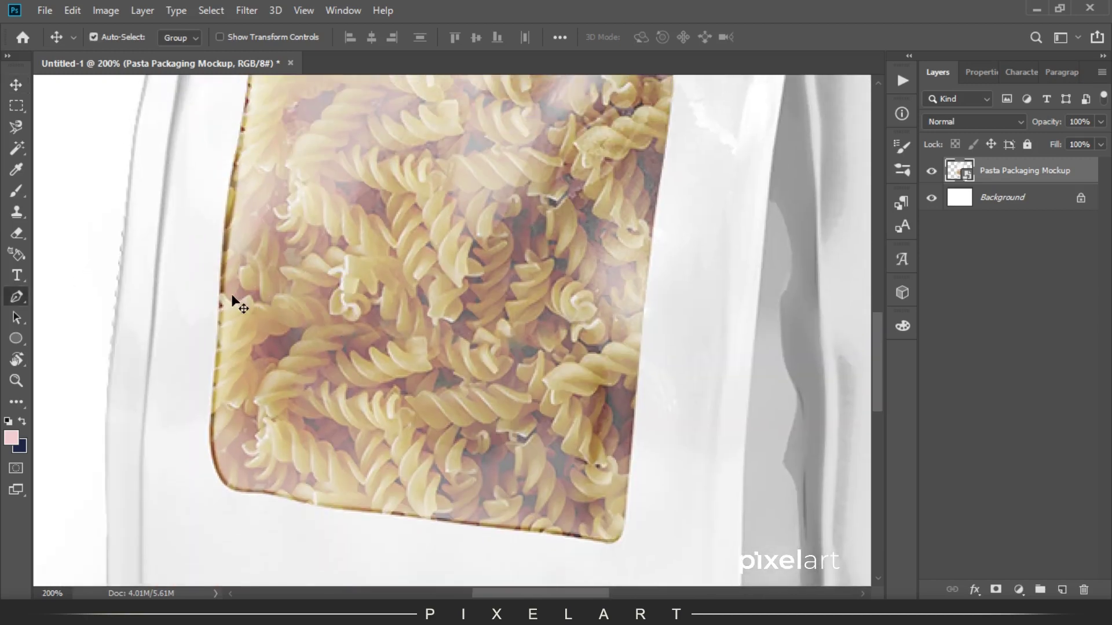
click(217, 326)
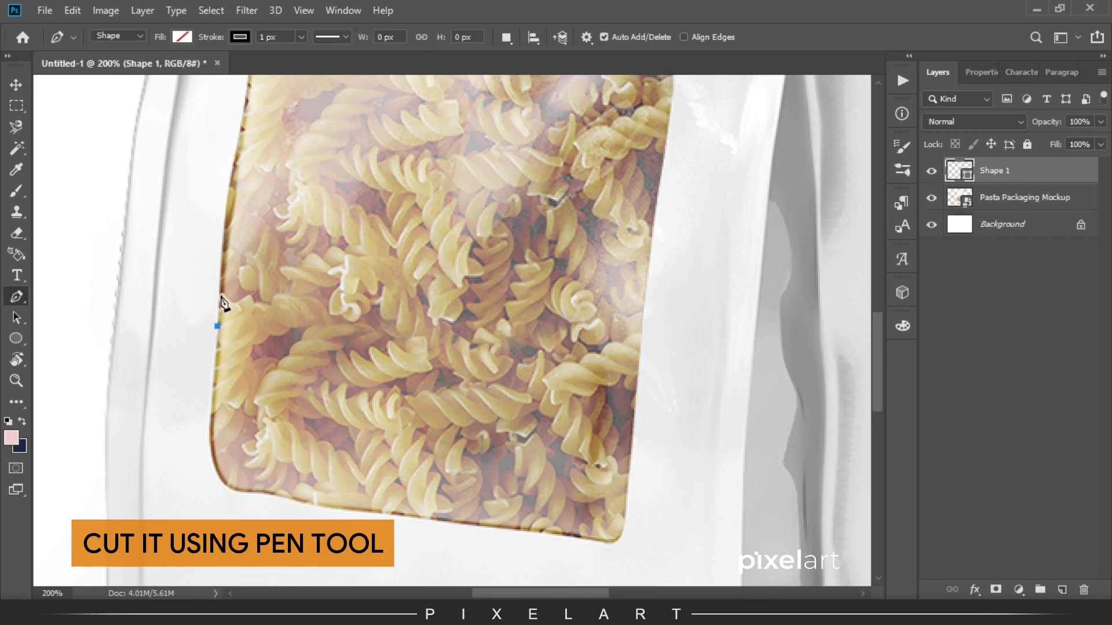
click(221, 229)
drag(254, 207, 223, 379)
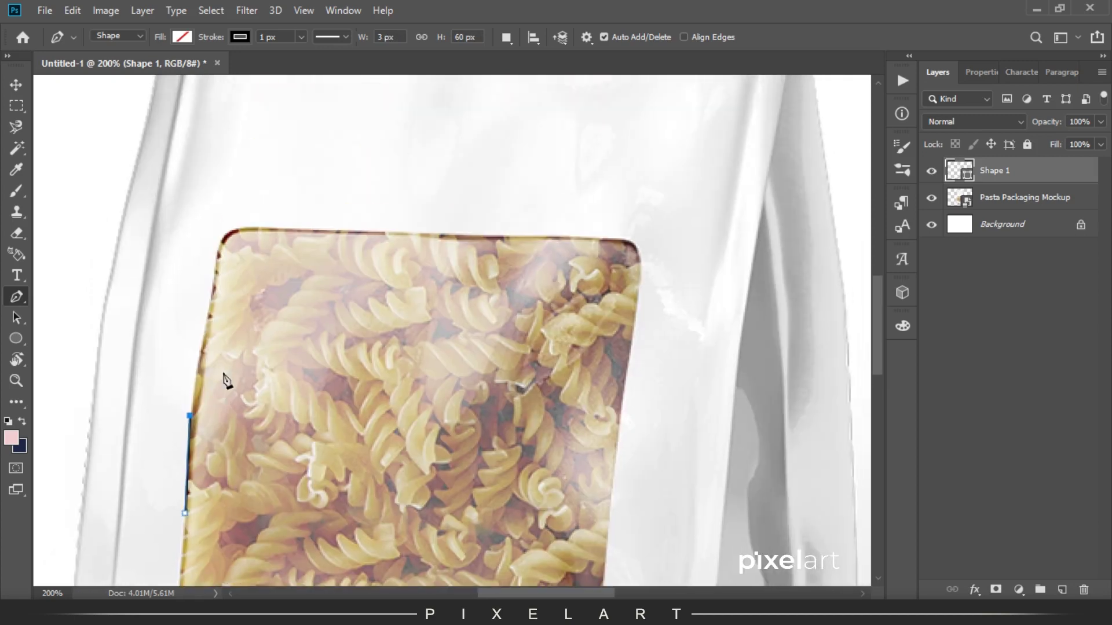
click(202, 337)
Continue the pasta window outline around its top-left corner, along the top edge and around the top-right corner
click(216, 256)
mouse_move(252, 226)
mouse_down()
mouse_move(303, 229)
mouse_move(256, 218)
mouse_move(257, 231)
mouse_up()
key(ctrl+z)
click(221, 242)
click(600, 239)
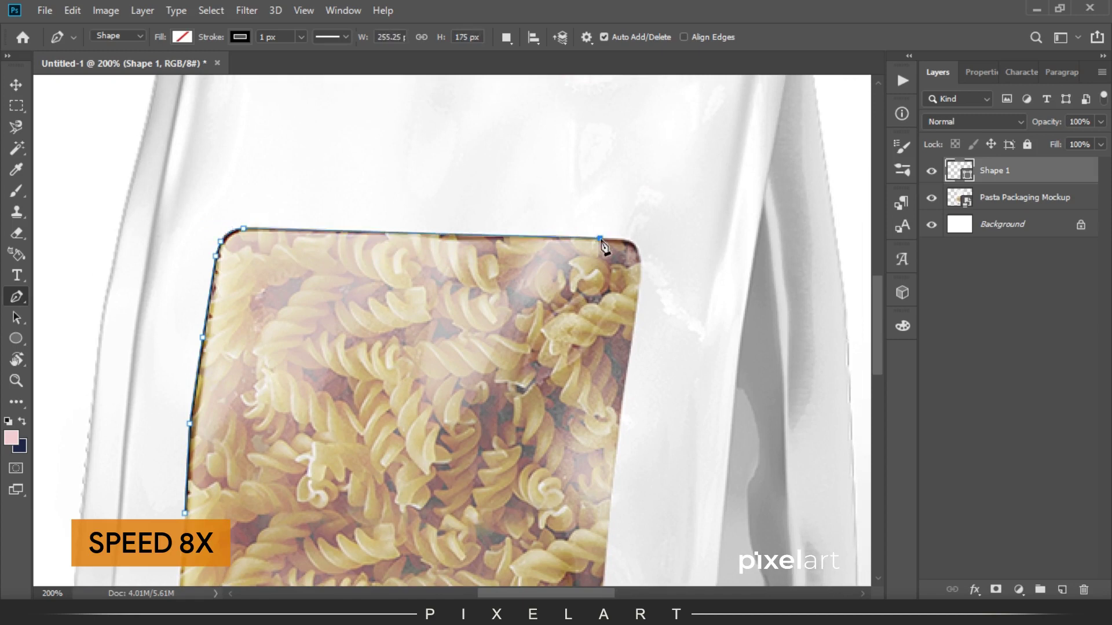
click(616, 239)
click(639, 259)
drag(638, 281, 640, 297)
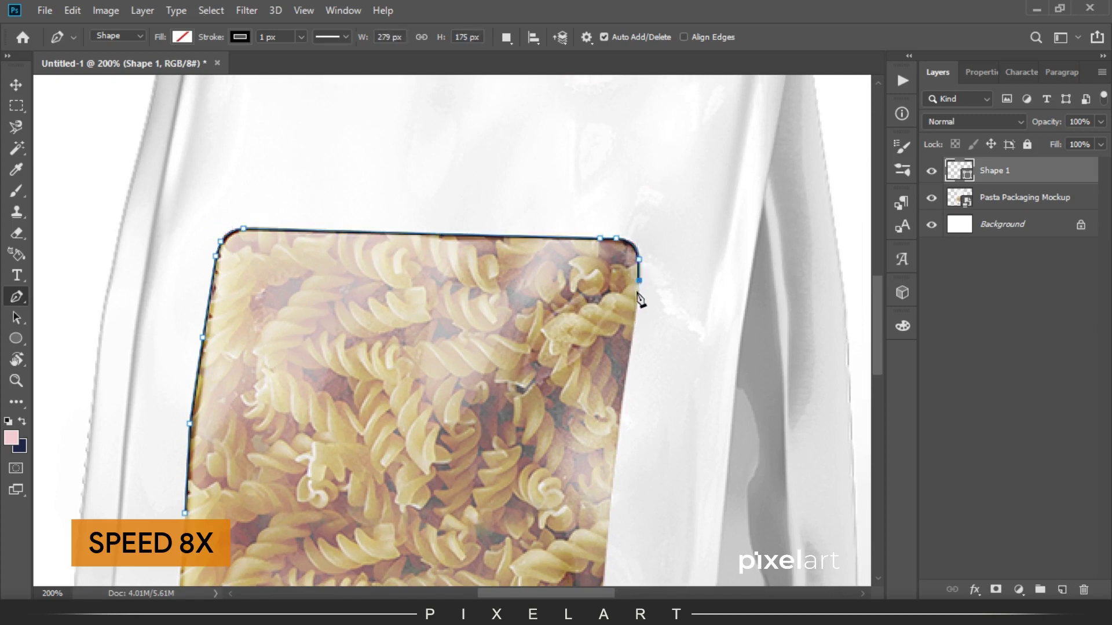
Trace the right edge of the pasta window down to its lower right corner
click(627, 365)
scroll(628, 365, down, 2)
click(614, 364)
scroll(615, 364, down, 2)
click(603, 392)
scroll(602, 392, down, 1)
click(592, 427)
Trace the pasta window's bottom edge and rounded bottom corners, and close the outline at its starting point
drag(570, 455, 555, 456)
click(417, 437)
click(268, 415)
click(243, 409)
drag(205, 405, 177, 411)
key(ctrl+z)
drag(181, 372, 174, 356)
click(176, 346)
click(185, 240)
Convert the window outline to a selection and copy the pasta window from the mockup onto a new layer, then deselect
key(ctrl+minus)
key(ctrl+minus)
key(ctrl+Return)
click(994, 199)
key(ctrl+shift+alt+n)
click(72, 10)
click(96, 308)
key(Return)
key(ctrl+d)
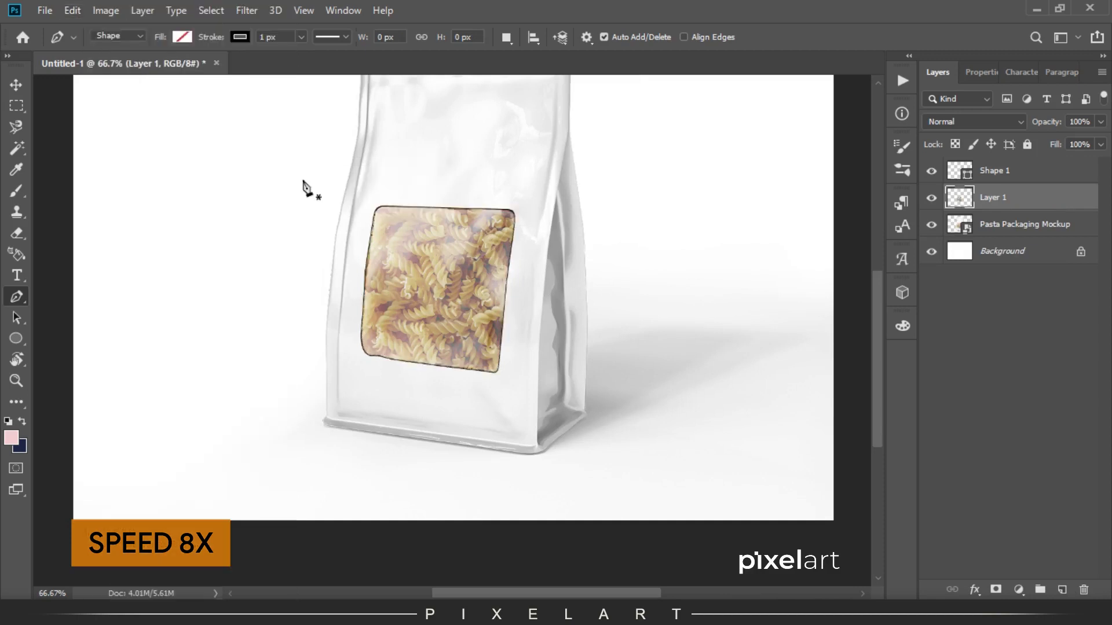
Delete the window's outline shape layer and check the copied pasta window by toggling its layer visibility
key(v)
click(1022, 174)
key(Delete)
click(932, 198)
key(ctrl+plus)
click(932, 198)
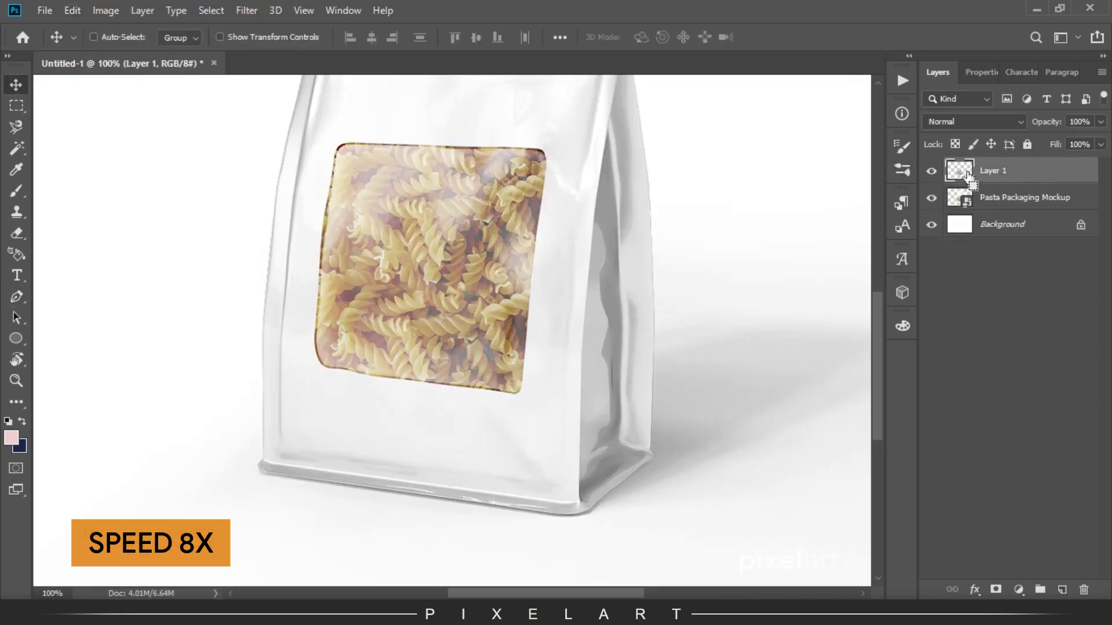
Start a Pen outline of the whole bag above the mockup layer, from the bottom-left corner up the lower left side
click(1008, 201)
key(p)
key(ctrl+plus)
drag(238, 449, 476, 204)
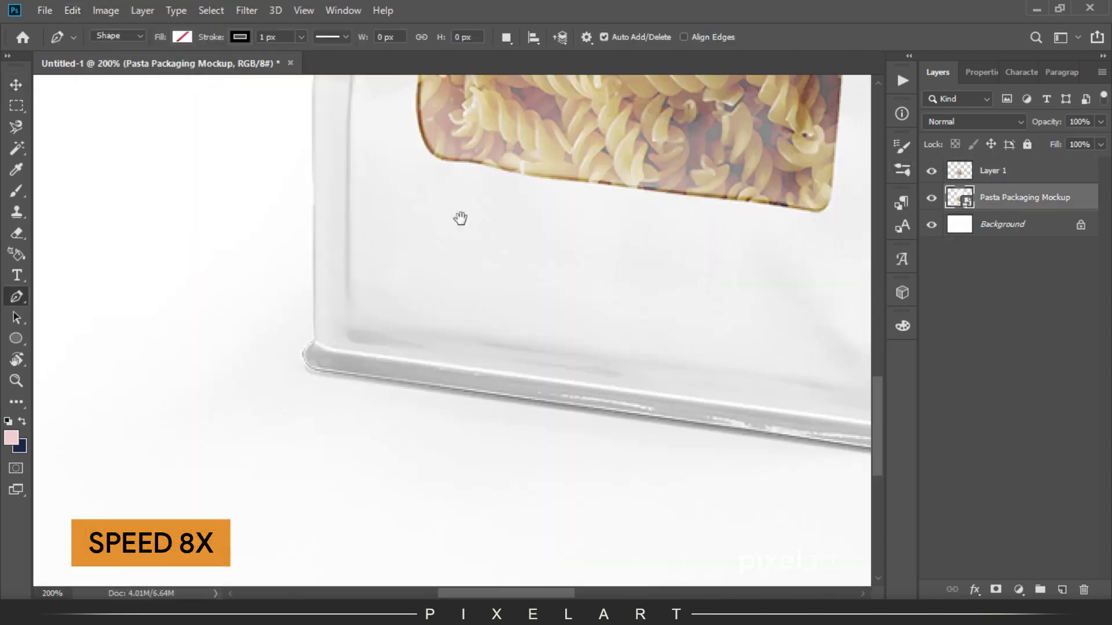
click(314, 341)
drag(325, 127, 329, 449)
click(348, 367)
drag(328, 371, 329, 447)
drag(329, 367, 340, 310)
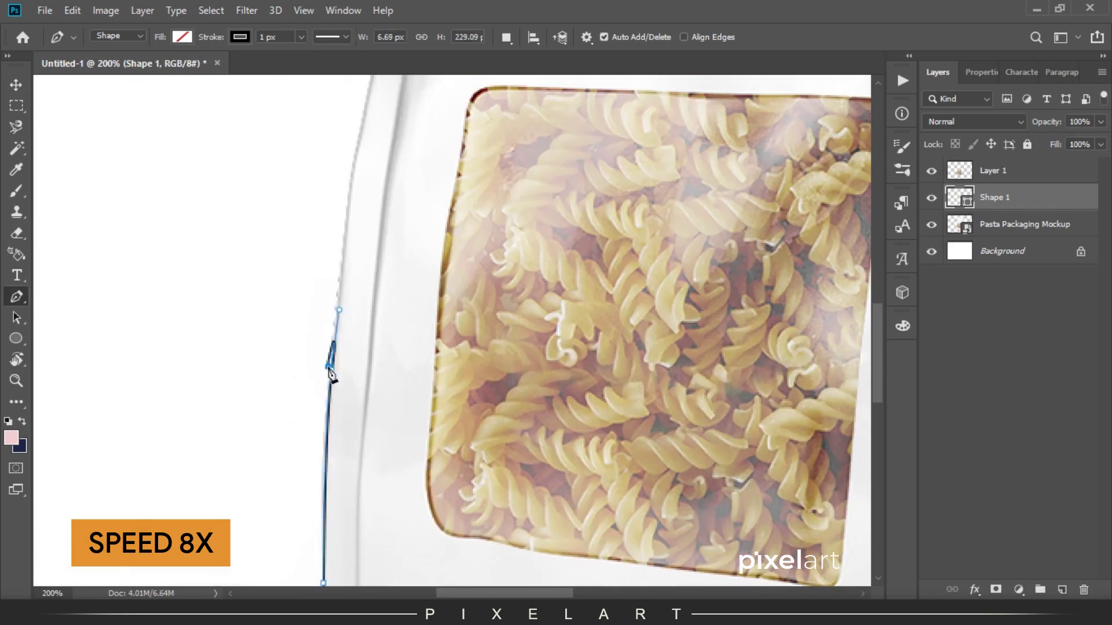
drag(365, 191, 349, 376)
key(ctrl+z)
Continue the bag outline up the curved middle section of its left side
alt+click(316, 556)
click(335, 412)
drag(377, 318, 362, 475)
key(ctrl+z)
drag(325, 522, 371, 285)
click(361, 347)
drag(387, 201, 381, 258)
alt+click(367, 328)
Trace the upper left side of the bag up to just below its top-left corner
drag(405, 174, 367, 241)
key(ctrl+z)
drag(362, 290, 352, 410)
alt+click(361, 290)
click(352, 408)
drag(358, 233, 357, 318)
click(357, 317)
click(357, 255)
Trace the bag's rounded top-left corner, its top edge and its rounded top-right corner
drag(387, 222, 417, 220)
alt+click(387, 222)
drag(524, 225, 351, 229)
click(464, 212)
click(706, 198)
click(775, 194)
drag(813, 218, 814, 249)
alt+click(813, 217)
Continue the bag outline down the upper right side and onto the edge of the side gusset
drag(797, 445, 752, 260)
click(759, 306)
drag(762, 331, 720, 221)
click(720, 209)
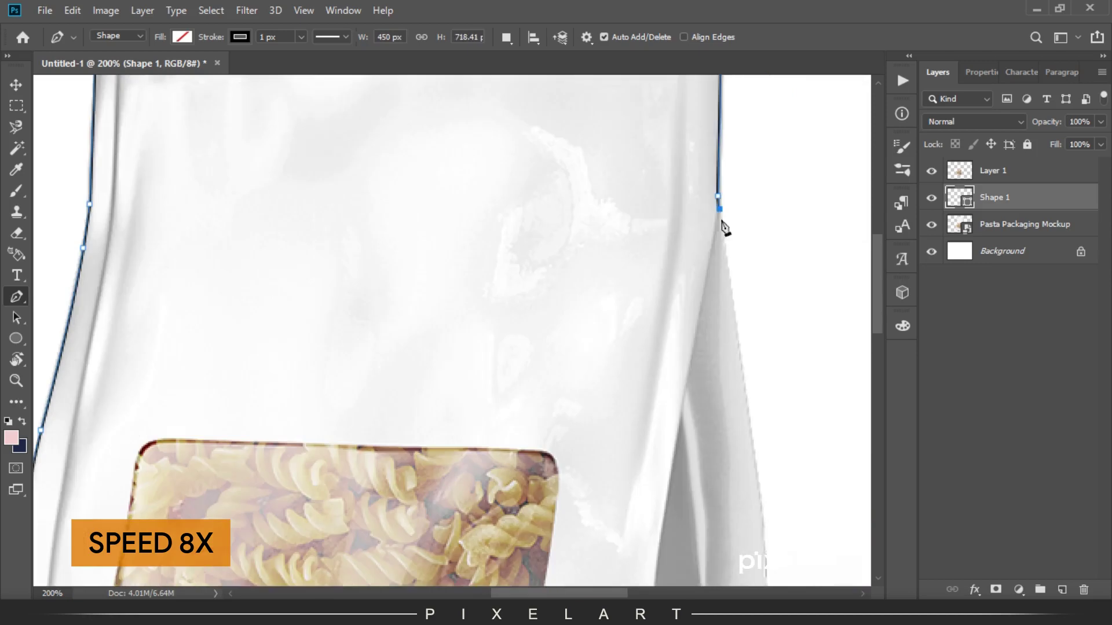
scroll(722, 221, down, 6)
click(717, 311)
drag(717, 317, 719, 354)
alt+click(717, 311)
Trace the side gusset's outer edge down to the bag's rear bottom corner
drag(723, 539, 723, 325)
drag(722, 321, 720, 355)
alt+click(722, 321)
click(715, 512)
drag(719, 519, 693, 349)
click(698, 356)
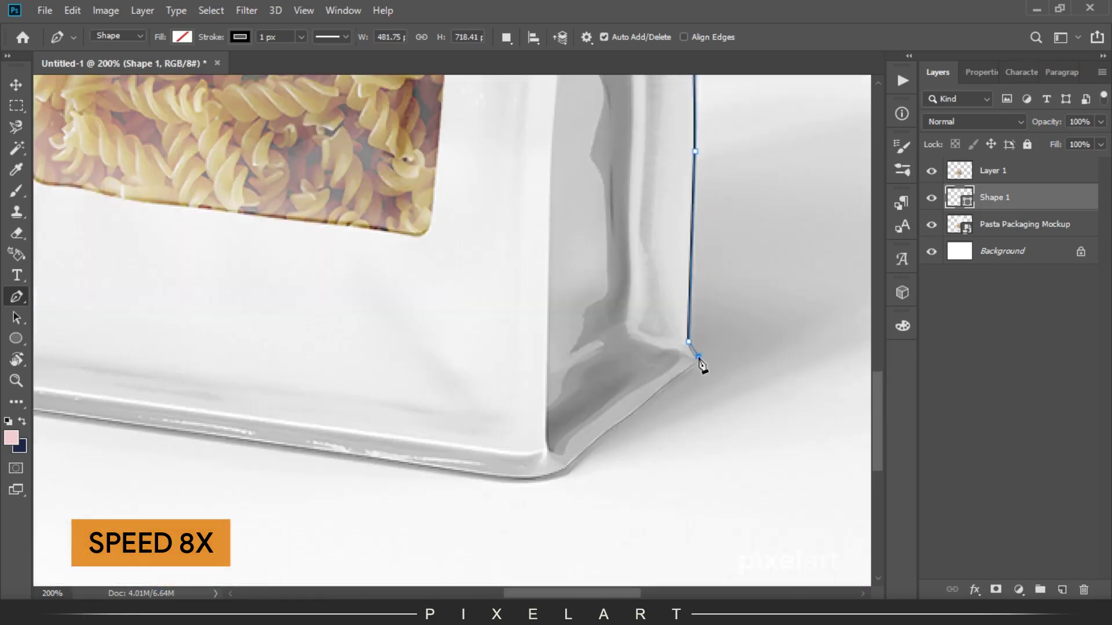
Trace the bag outline around the rear bottom corner and along the gusset's bottom edge toward the front corner
scroll(701, 364, up, 1)
click(618, 396)
drag(623, 416, 623, 326)
click(583, 336)
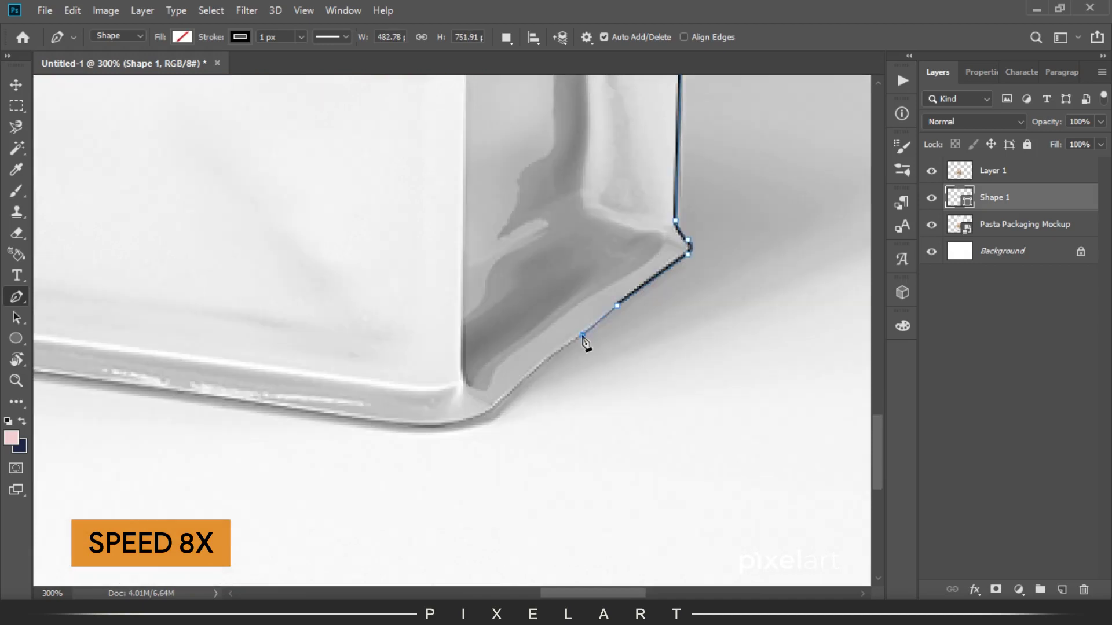
alt+click(513, 388)
drag(513, 388, 590, 366)
Trace the bag's front bottom edge and rounded bottom-left corner, and close the outline at its starting point
drag(465, 388, 760, 371)
alt+click(464, 388)
click(561, 350)
drag(402, 329, 593, 352)
click(466, 337)
drag(436, 309, 438, 277)
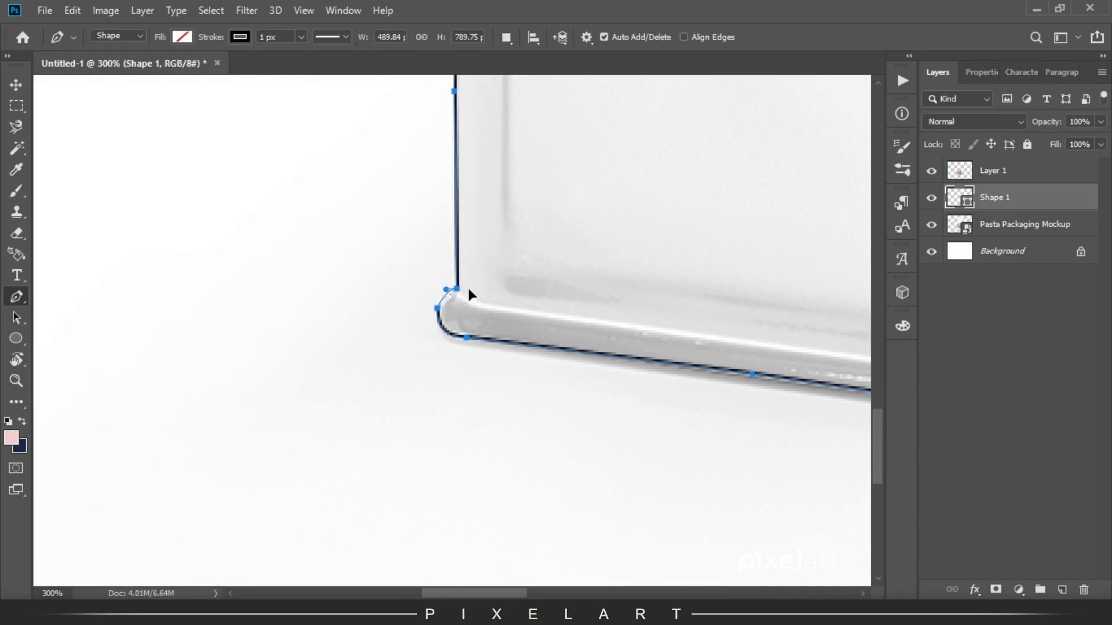
drag(469, 286, 469, 287)
Load the bag outline of Shape 1 as a selection and hide the Shape 1 layer
key(ctrl+0)
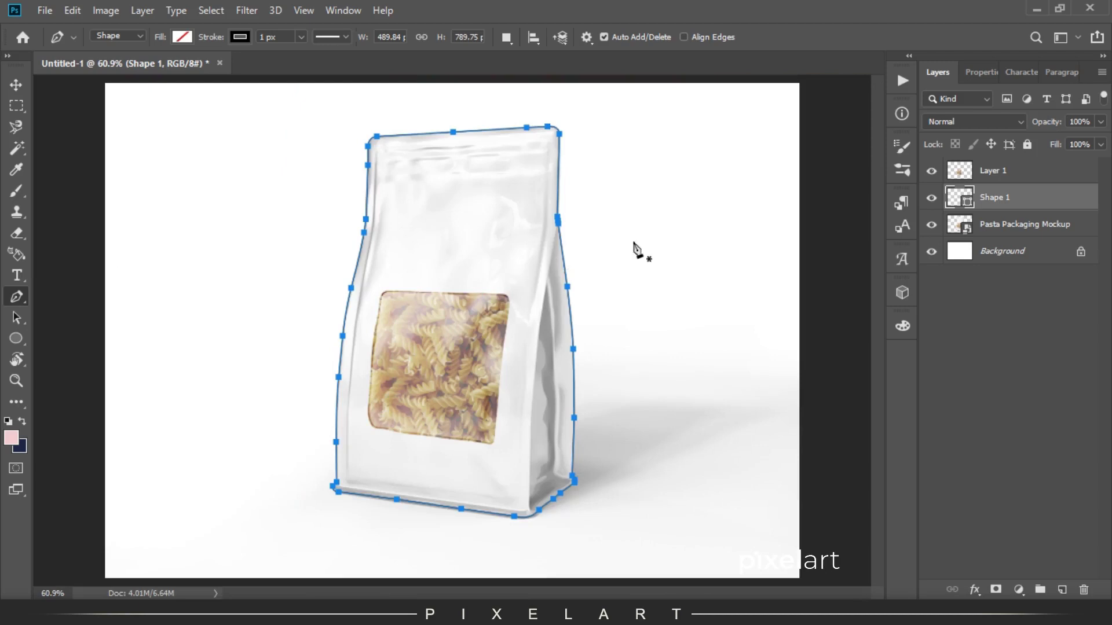
ctrl+click(960, 199)
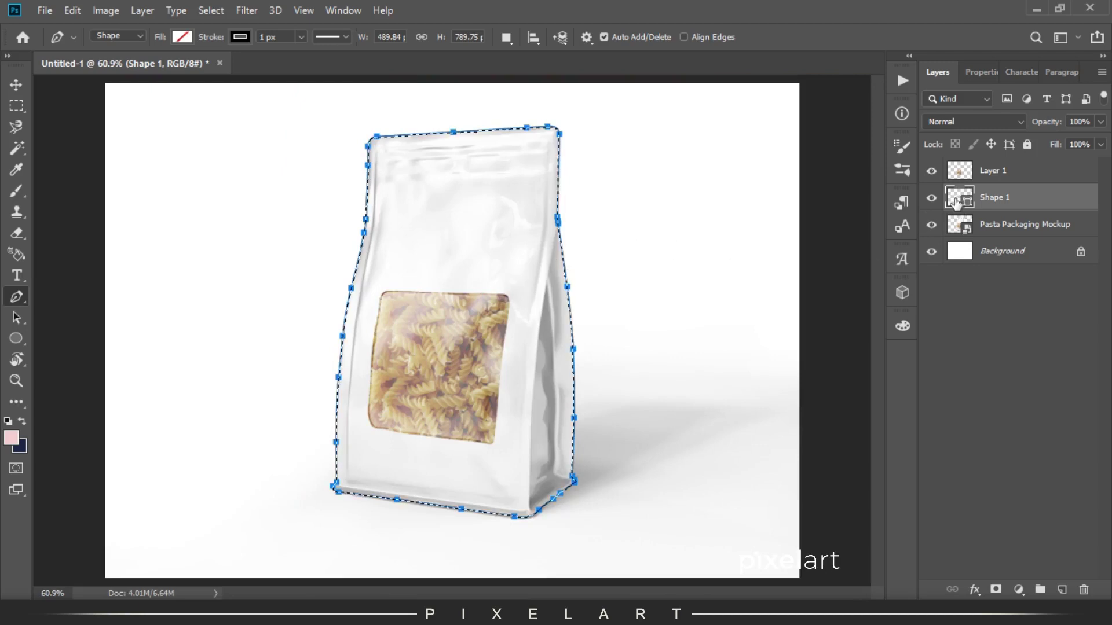
click(931, 198)
Copy the selected bag from the Pasta Packaging Mockup layer and add a new empty layer above it
click(1008, 230)
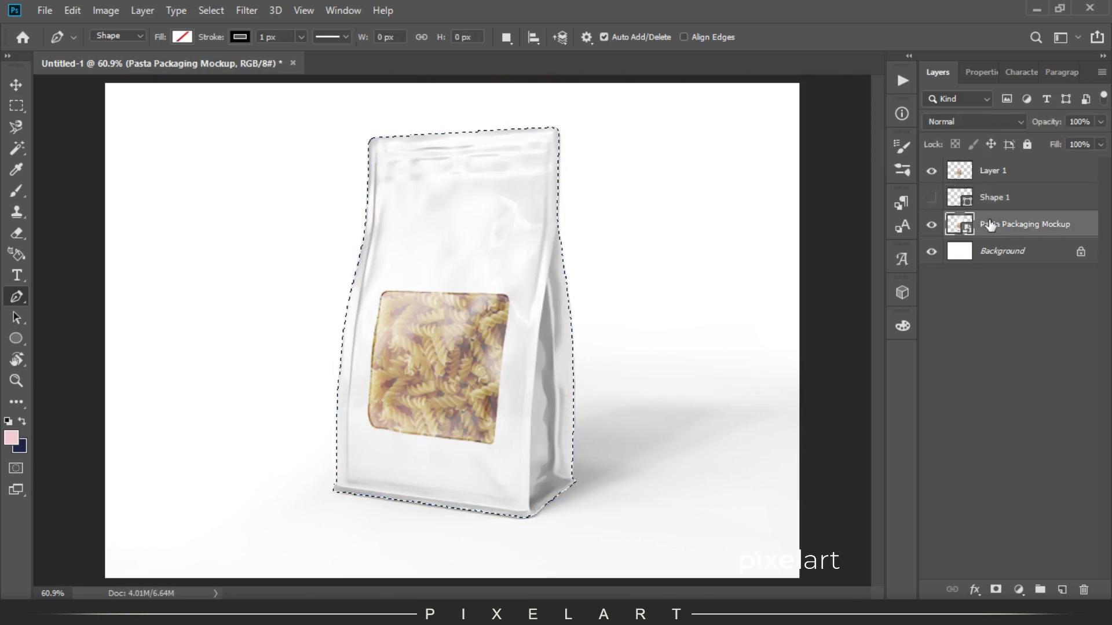
click(72, 11)
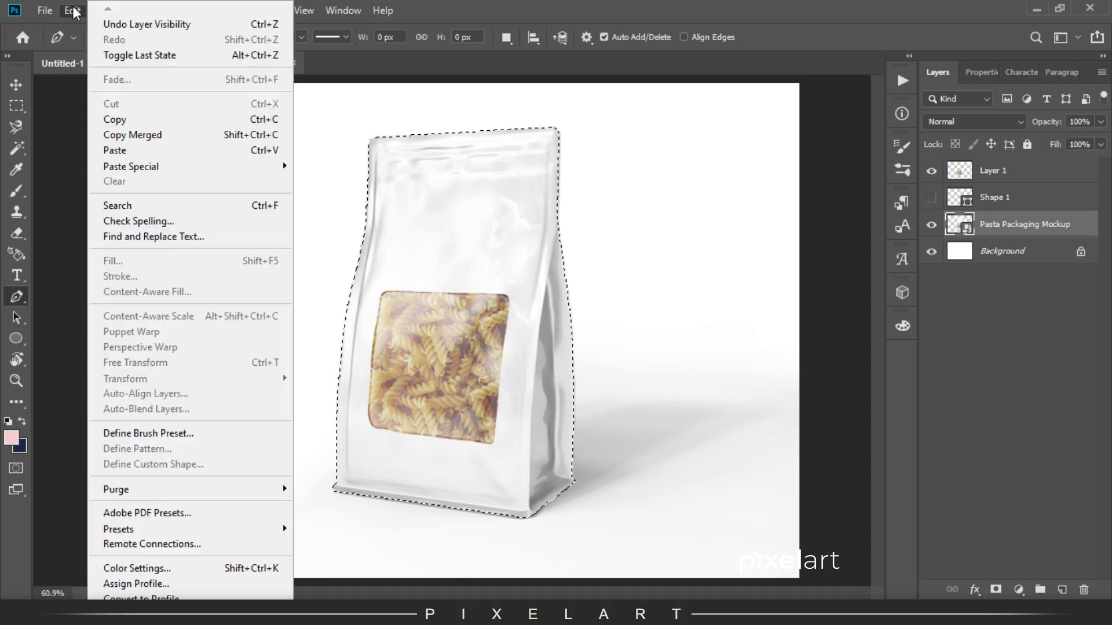
click(121, 116)
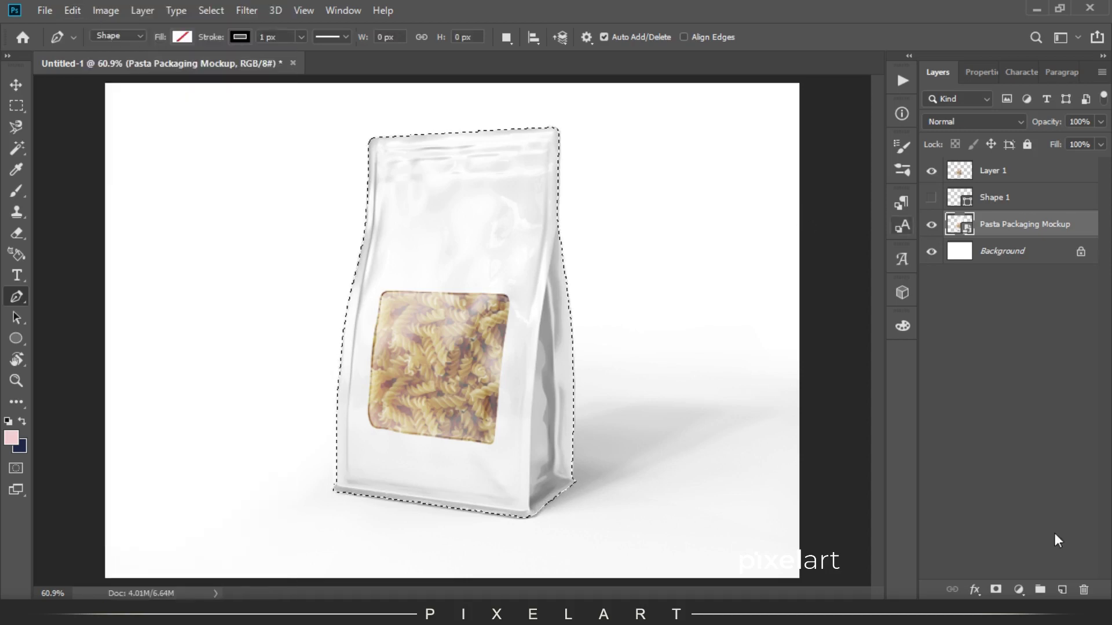
click(1062, 590)
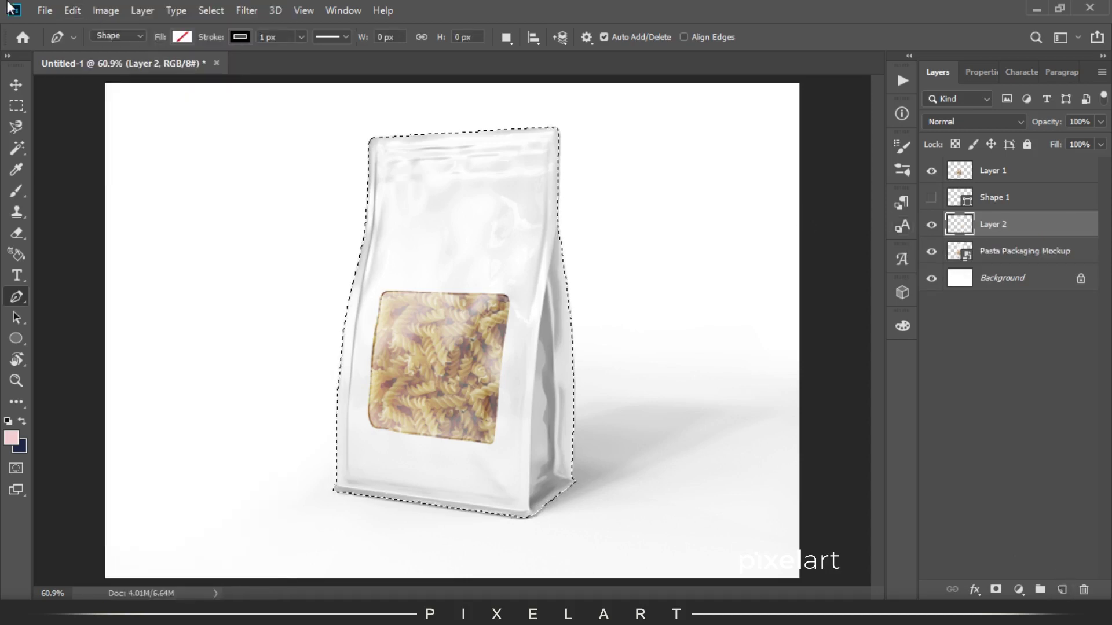
Paste the copied bag cutout onto Layer 2 and delete the hidden Shape 1 layer
click(69, 11)
mouse_move(123, 166)
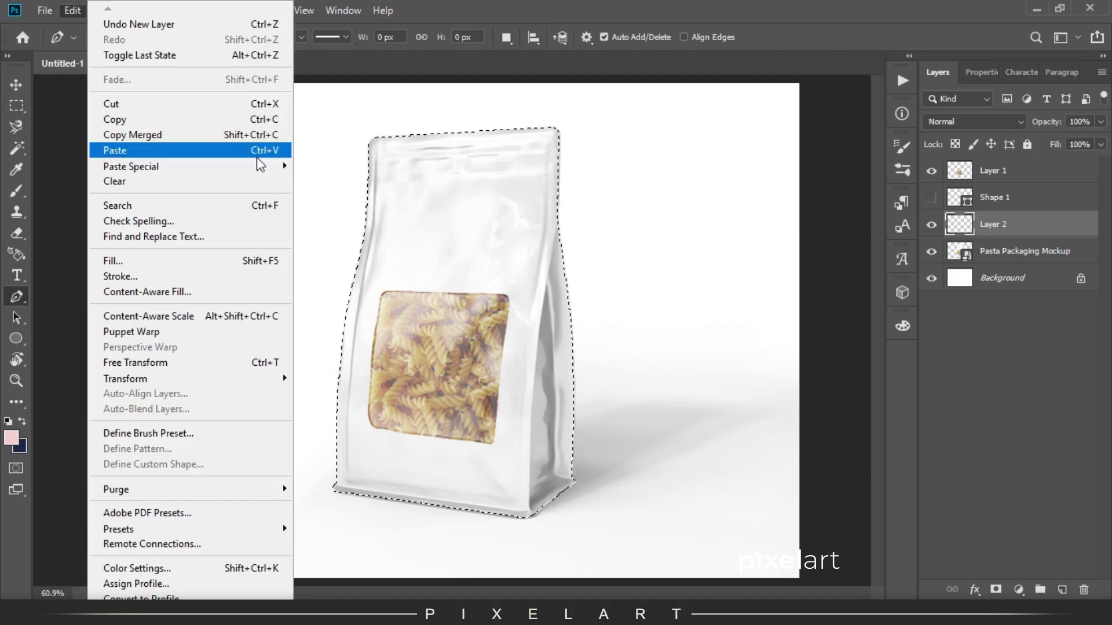
click(344, 181)
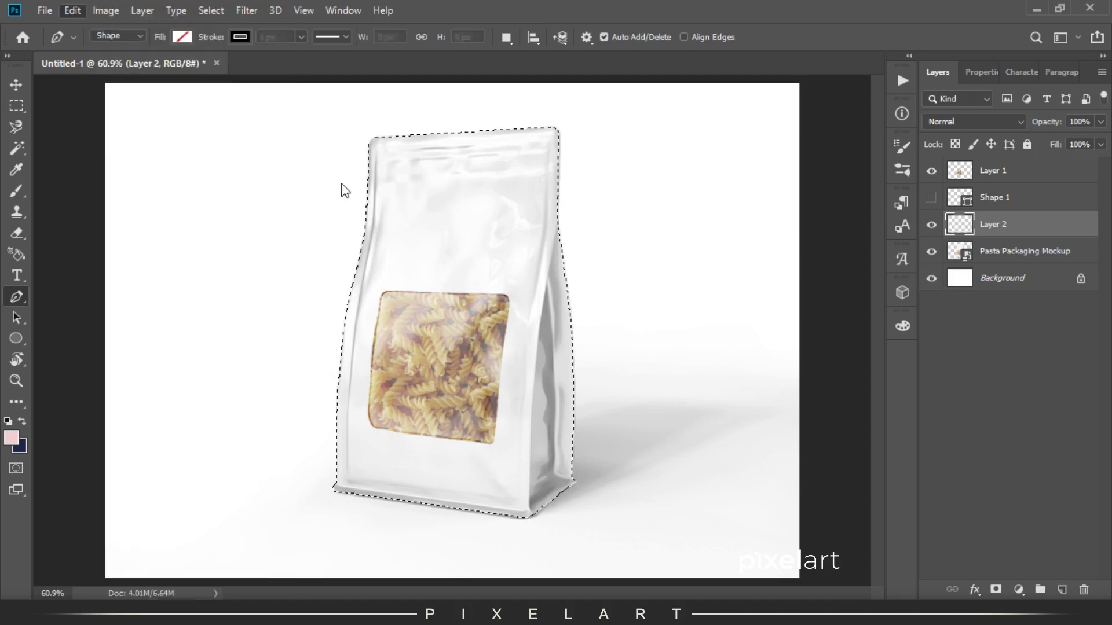
click(16, 85)
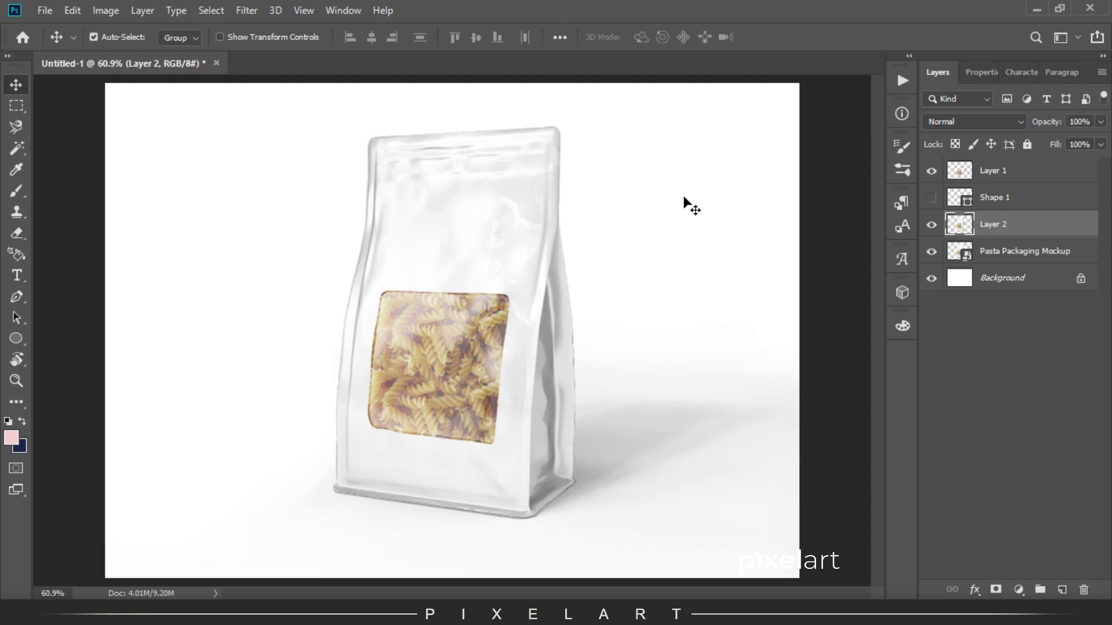
click(1004, 201)
key(Delete)
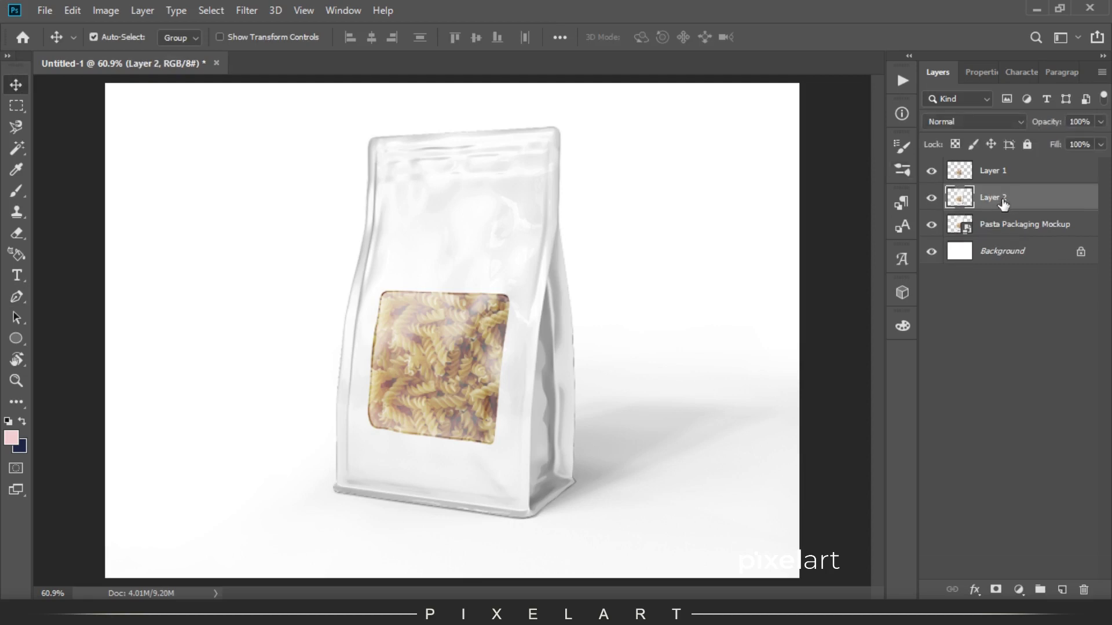
Rename the bag cutout layer Package and the pasta window layer above it Pasta
text(P)
key(Return)
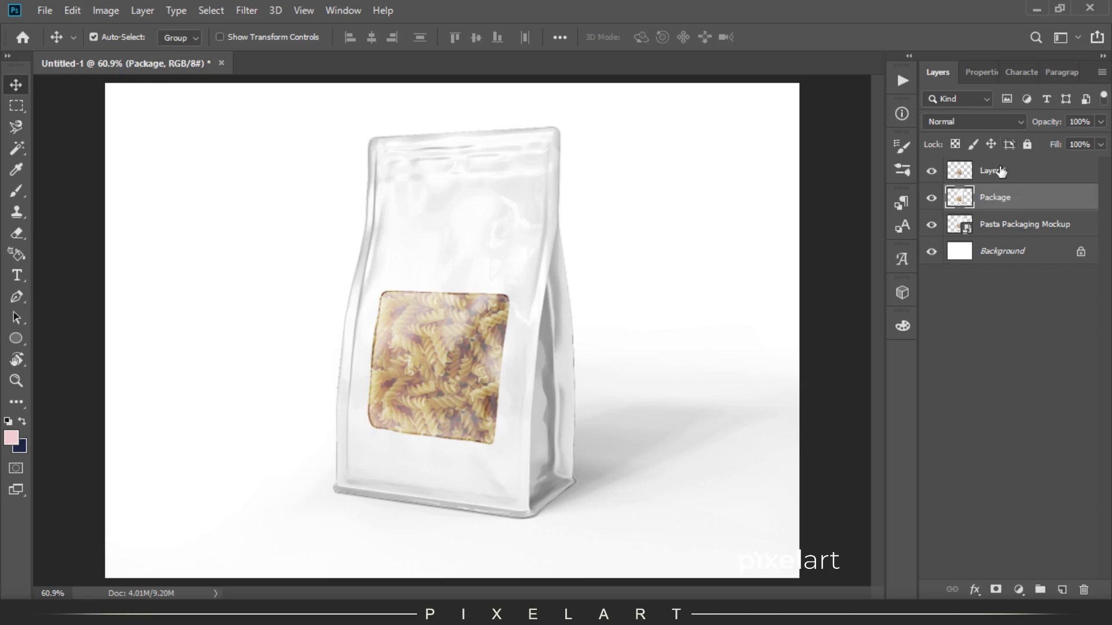
double_click(1001, 171)
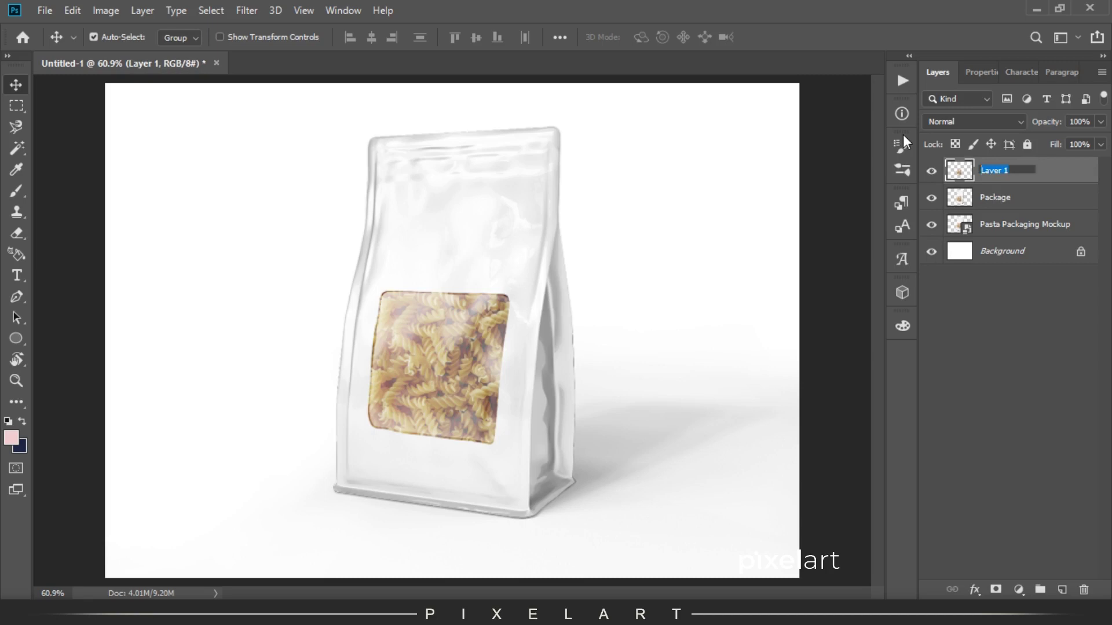
text(Pasta)
key(Return)
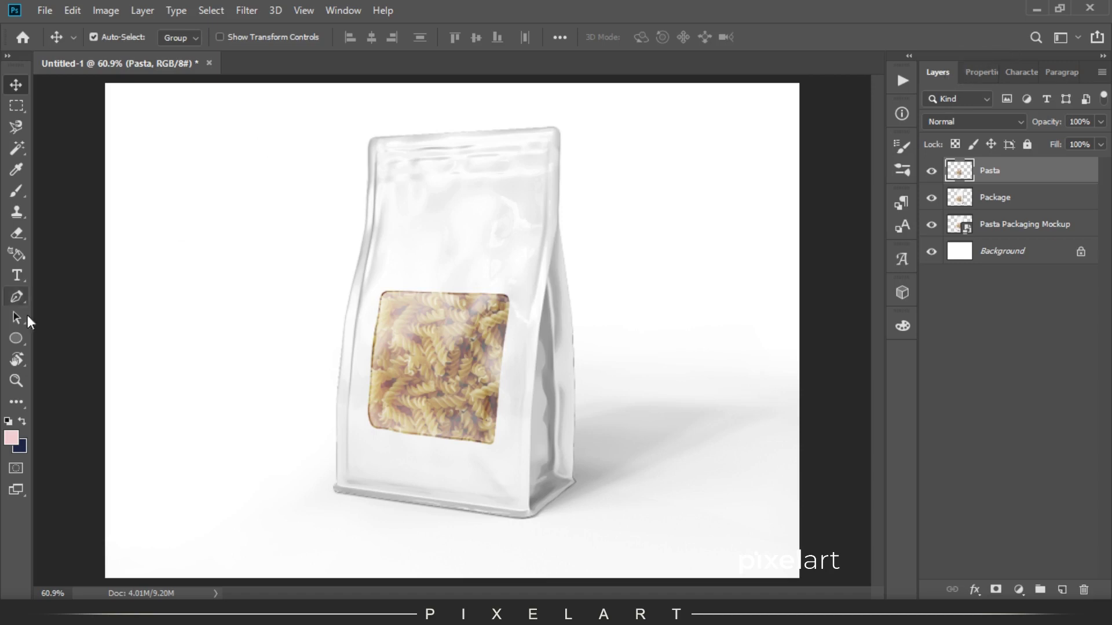
Draw a rectangle of about 490 × 805 px over the bag, directly above the Package layer
click(19, 337)
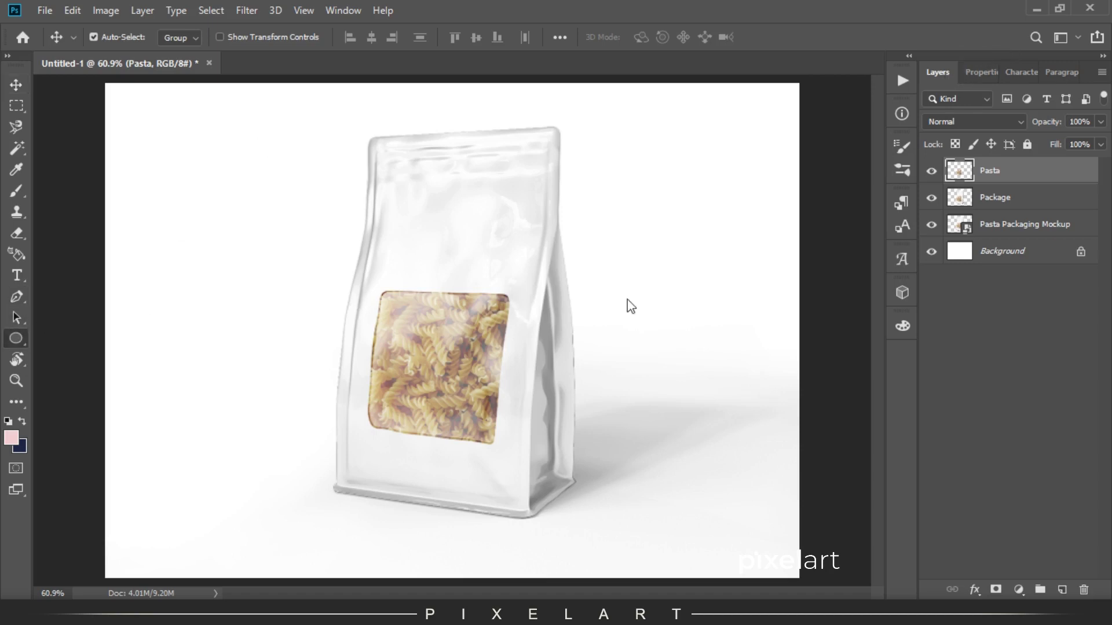
click(994, 234)
click(1002, 204)
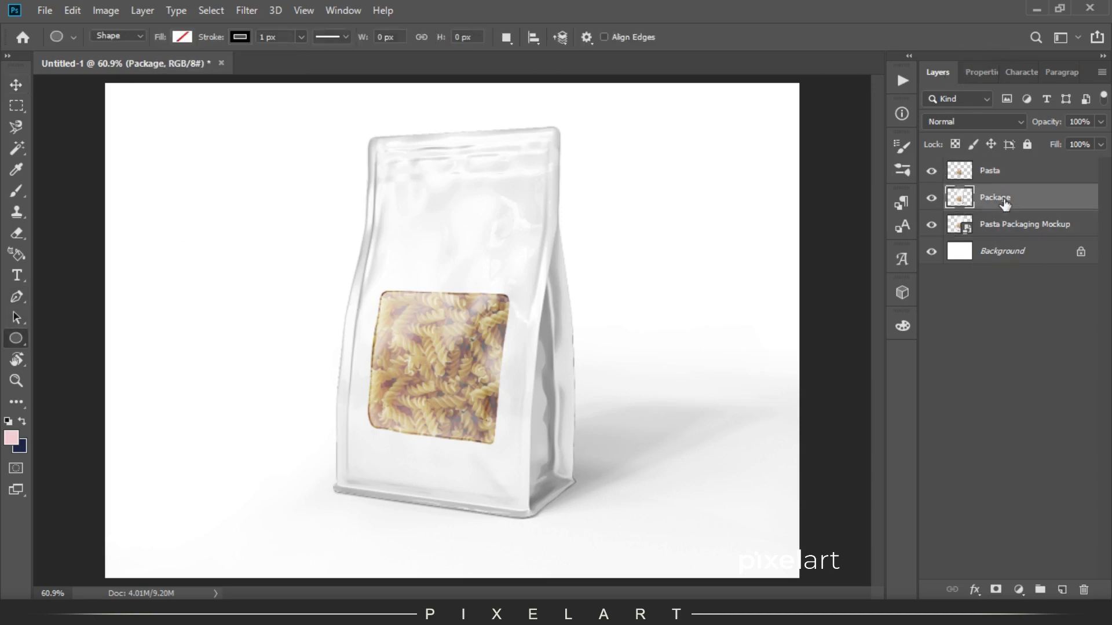
drag(338, 115, 580, 512)
key(ctrl+z)
right_click(16, 338)
click(53, 342)
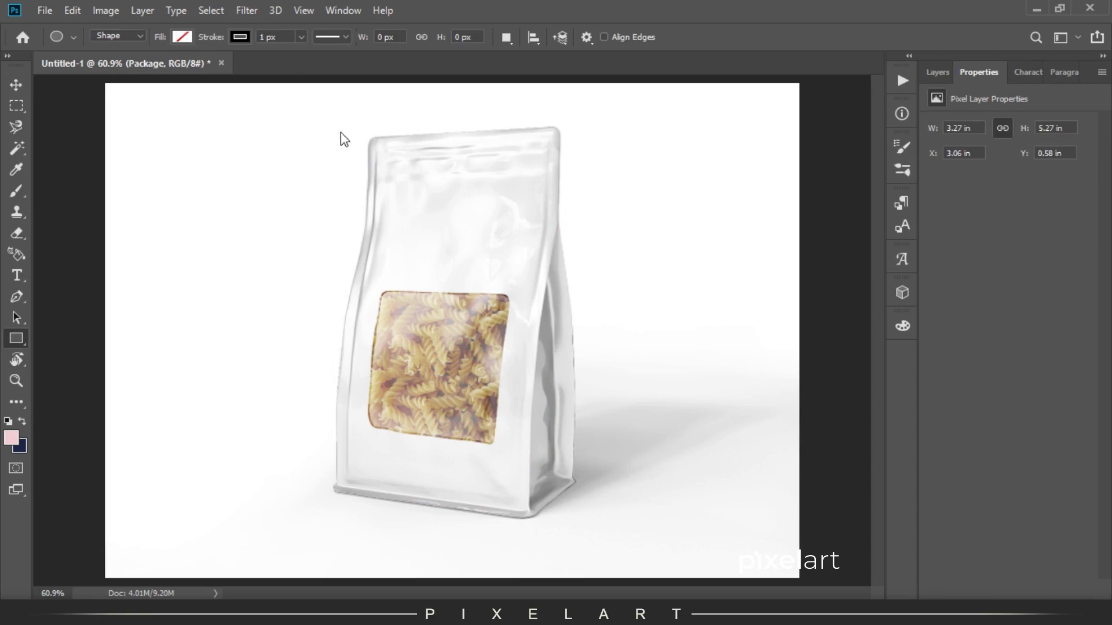
drag(343, 124, 585, 523)
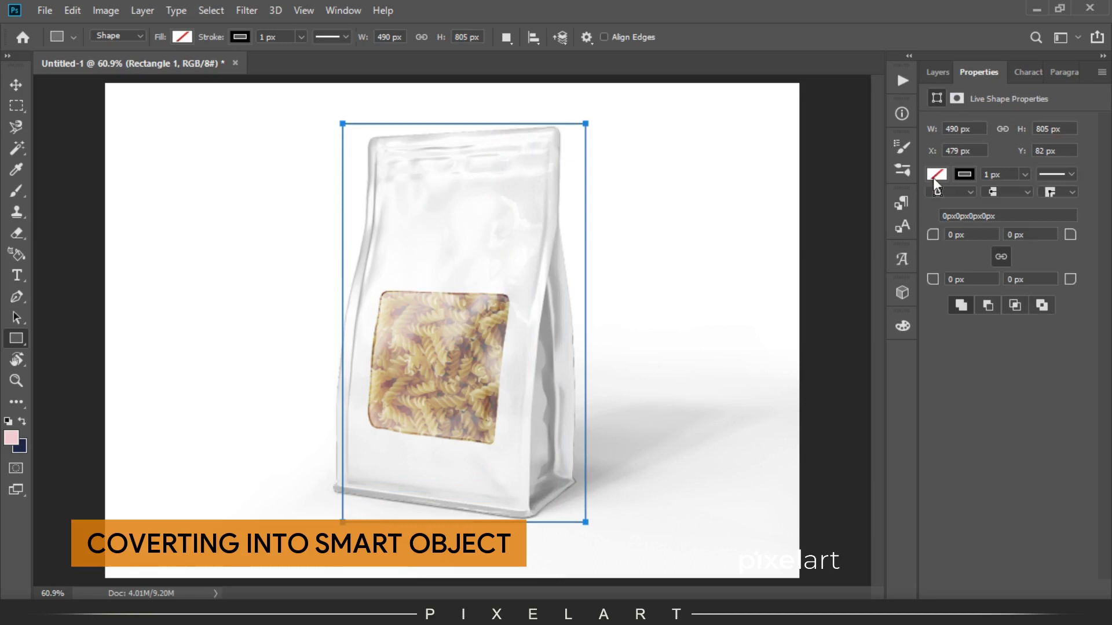
Fill the rectangle with the recently used light pink and remove its stroke
click(939, 175)
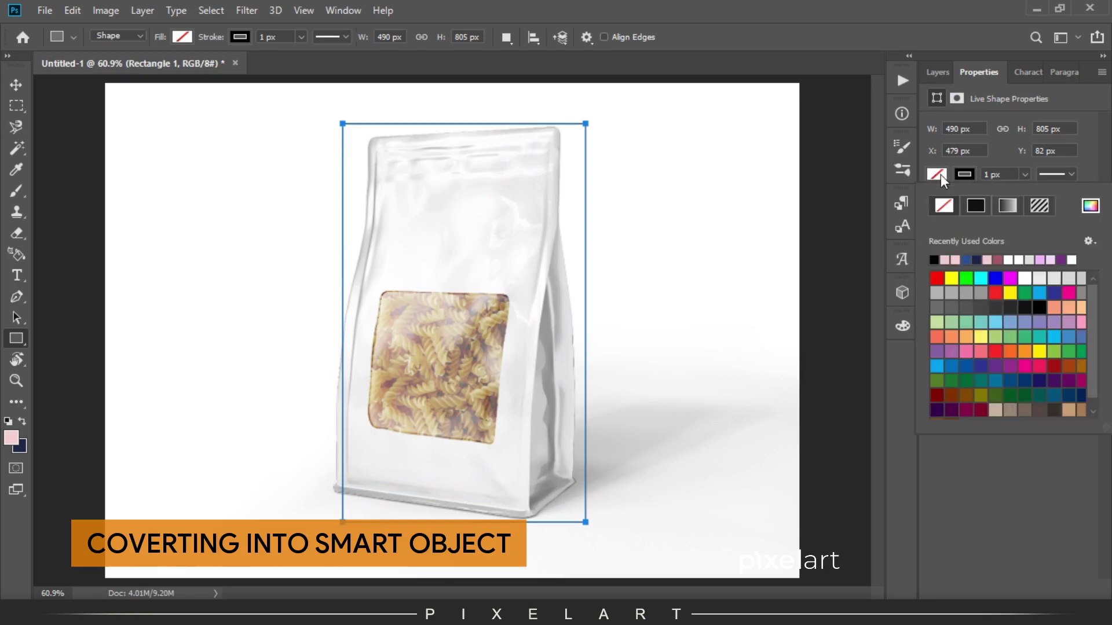
click(990, 261)
click(971, 176)
click(944, 205)
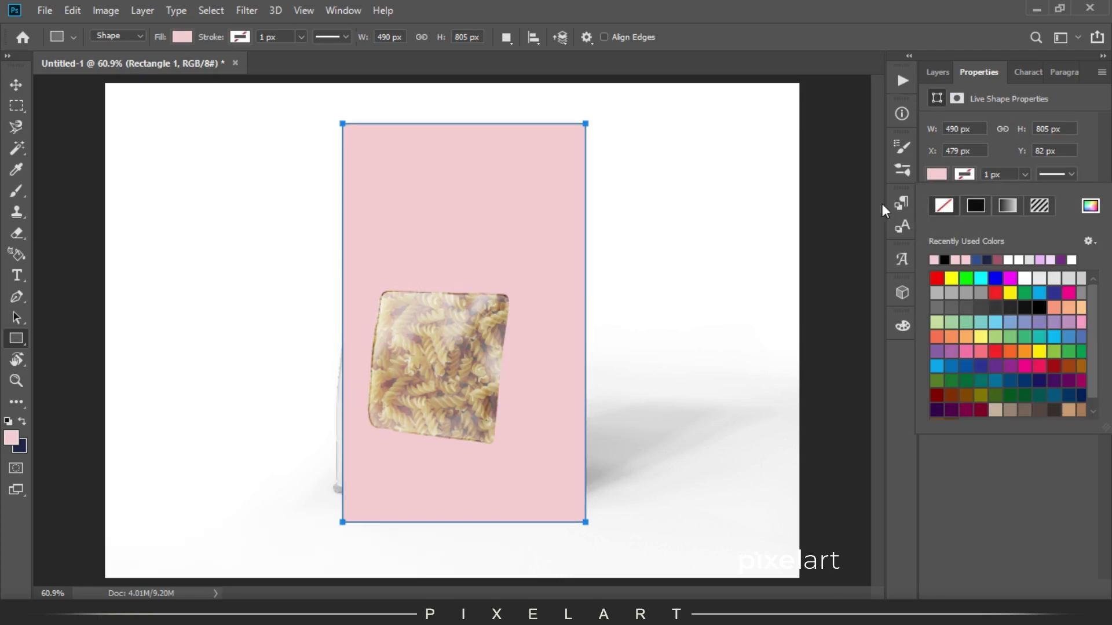
Widen the rectangle to about 528 px by extending its left edge past the side of the bag
click(14, 81)
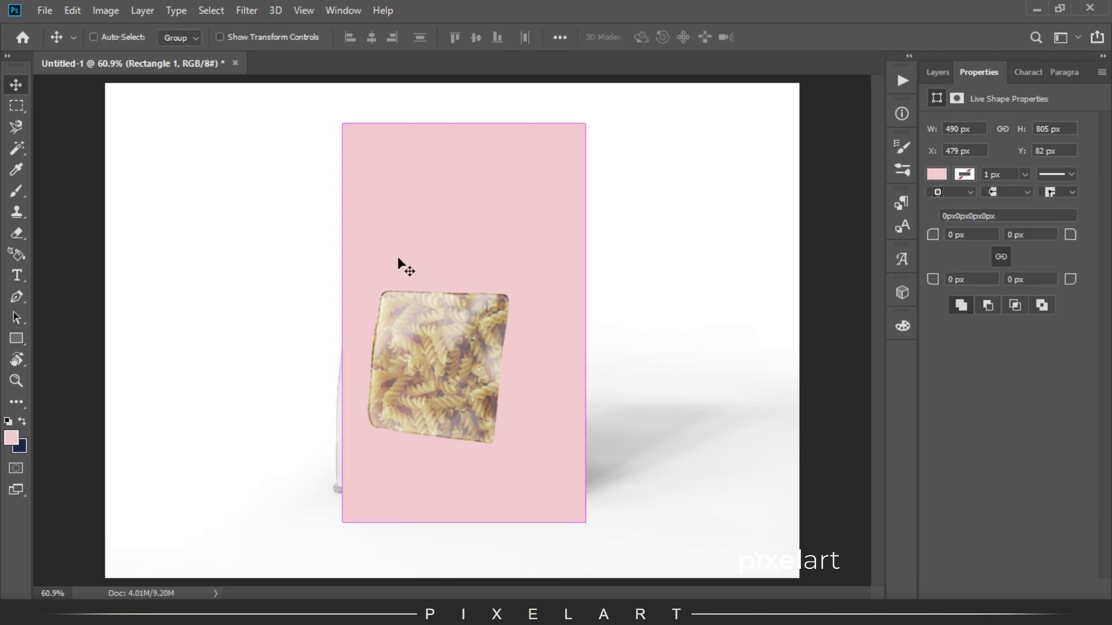
key(ctrl+t)
drag(342, 322, 323, 322)
key(Return)
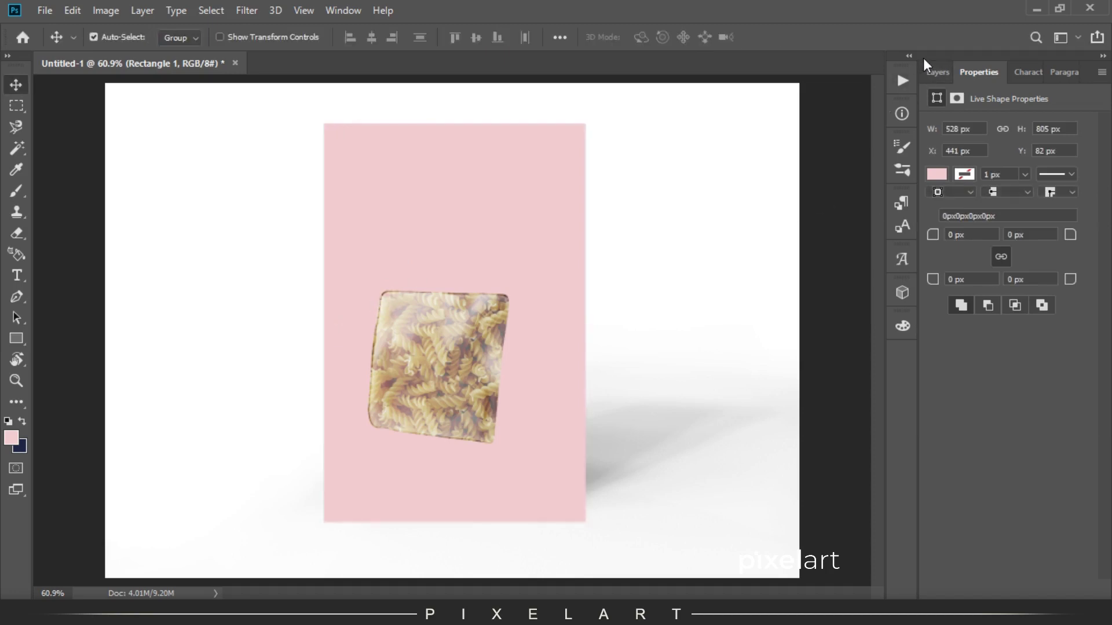
Convert the Rectangle 1 layer into a smart object and lower its opacity to 49%
click(934, 74)
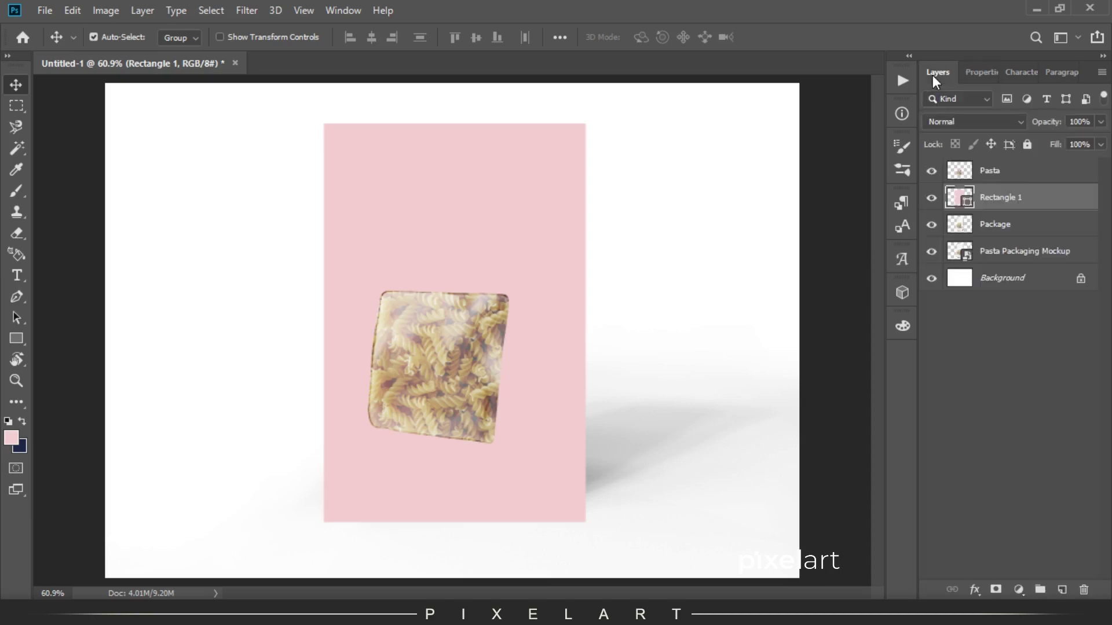
right_click(1024, 200)
click(895, 225)
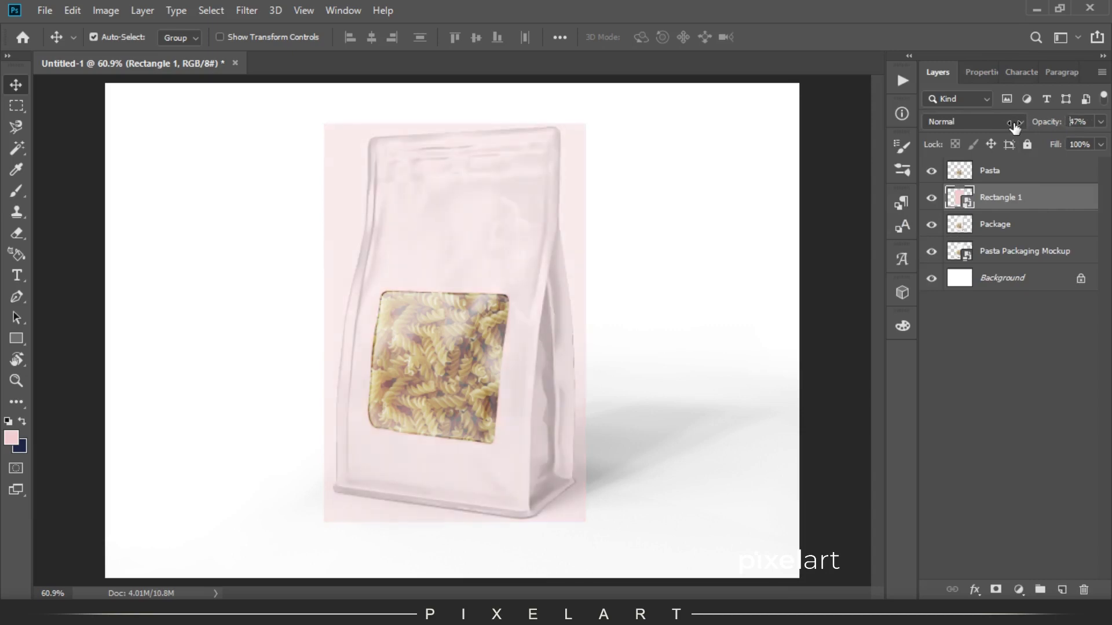
Start transforming the pink rectangle and pull its two upper corners inward toward the bag's top corners
key(ctrl+plus)
key(ctrl+plus)
drag(482, 226, 489, 493)
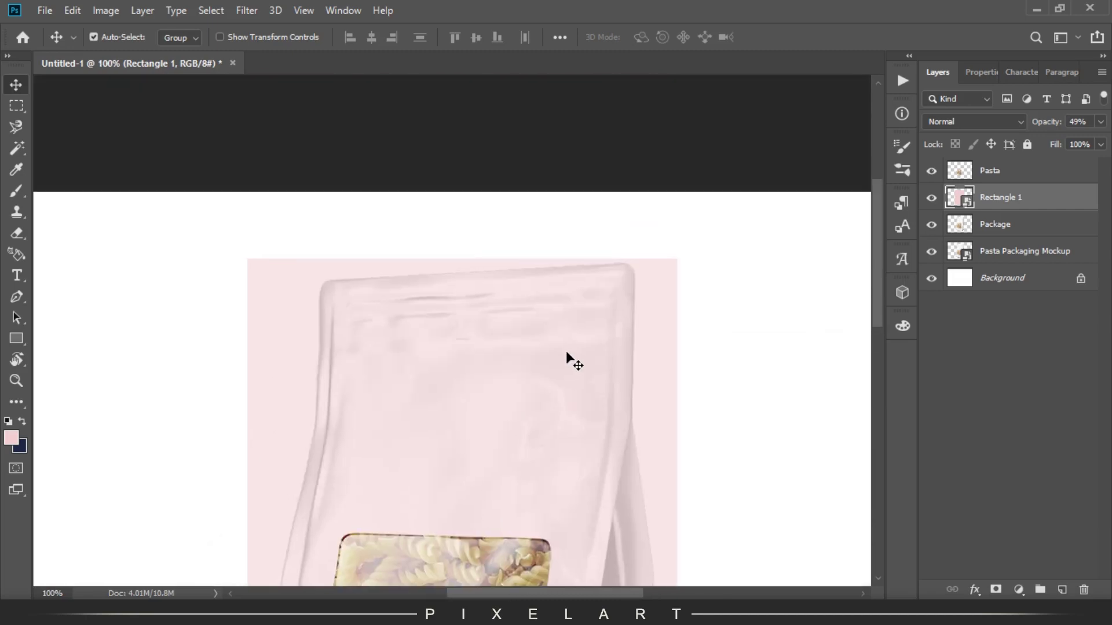
key(ctrl+plus)
drag(571, 272, 307, 335)
key(ctrl+t)
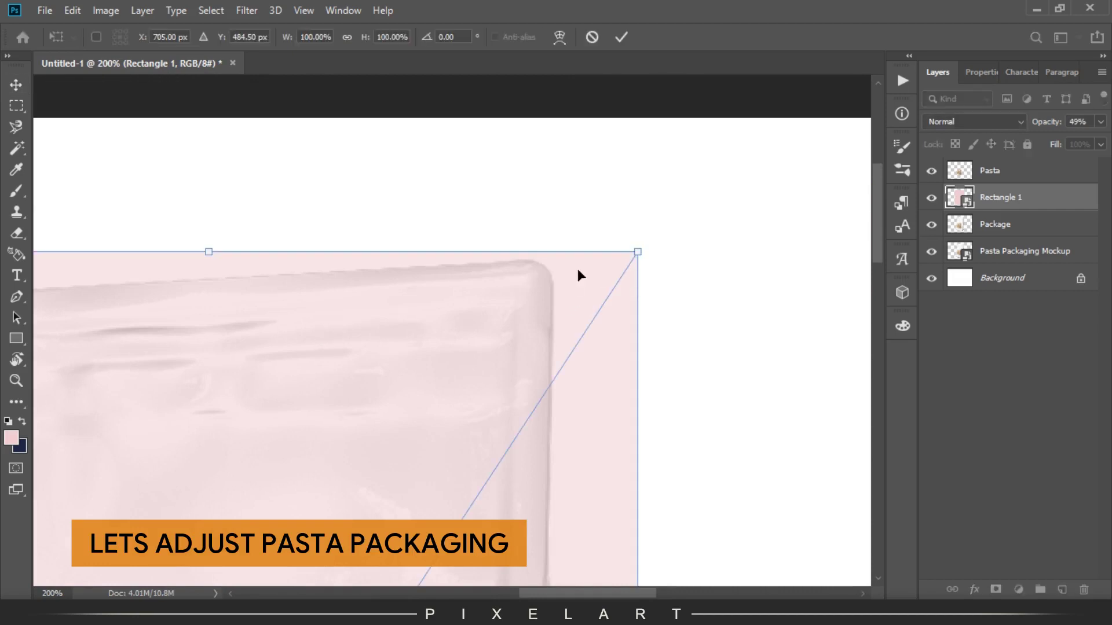
drag(639, 255, 565, 255)
drag(176, 270, 360, 263)
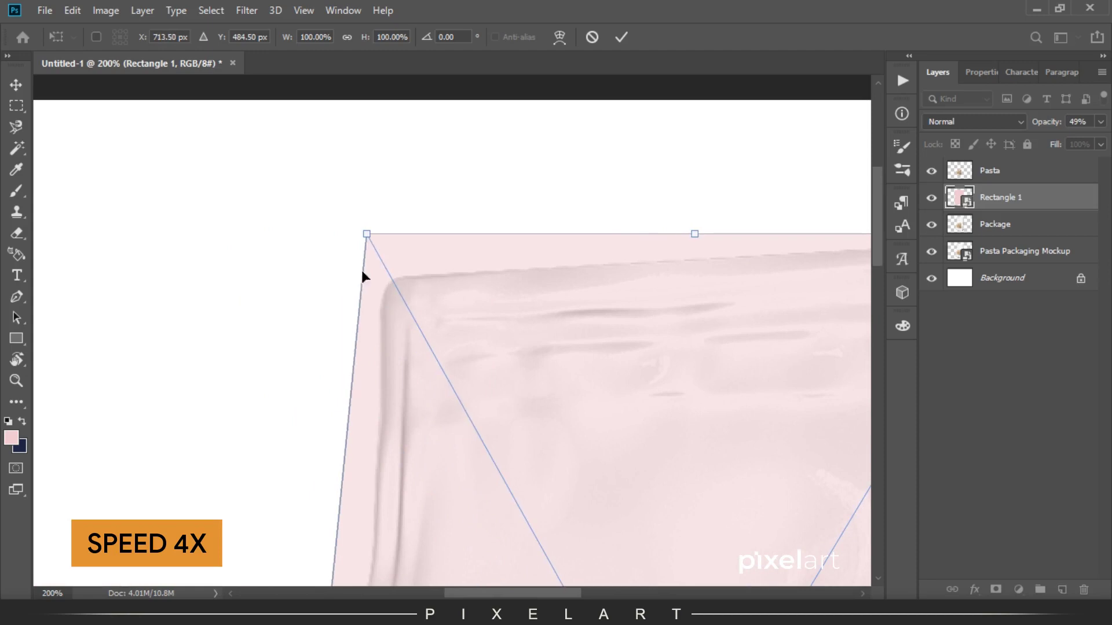
Distort the rectangle's corners to follow the bag's slanted top edge and its bottom edge
drag(362, 258, 447, 344)
drag(290, 515, 399, 299)
drag(327, 522, 400, 84)
drag(273, 503, 251, 427)
drag(662, 542, 260, 413)
drag(740, 376, 745, 416)
drag(371, 191, 509, 498)
drag(399, 116, 463, 410)
Warp the upper part of the rectangle's left edge to fit the bag's top-left corner and side
right_click(427, 339)
click(477, 458)
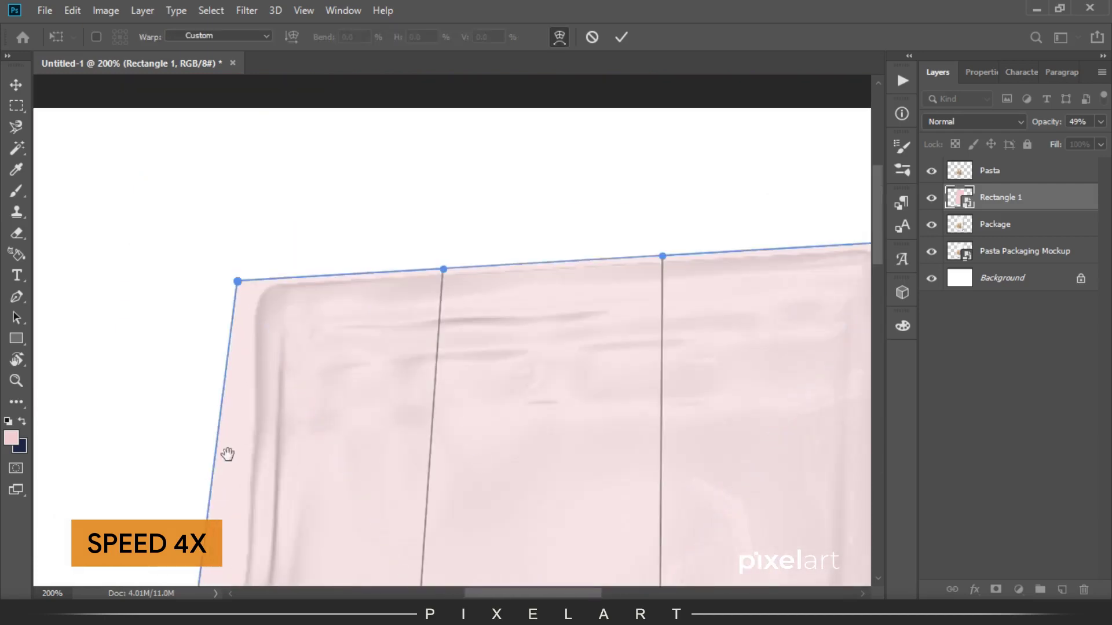
drag(226, 454, 236, 282)
drag(206, 434, 272, 340)
drag(261, 197, 252, 301)
drag(238, 215, 250, 217)
drag(263, 443, 324, 197)
drag(246, 520, 245, 454)
drag(201, 553, 179, 494)
drag(246, 499, 281, 97)
Bend the rectangle's lower left edge along the bag's curved side and fit its bottom-left corner to the base
key(ctrl+minus)
drag(314, 480, 336, 485)
drag(408, 231, 345, 464)
drag(338, 255, 336, 303)
drag(268, 445, 265, 398)
drag(336, 302, 334, 327)
drag(336, 492, 284, 113)
drag(221, 335, 223, 330)
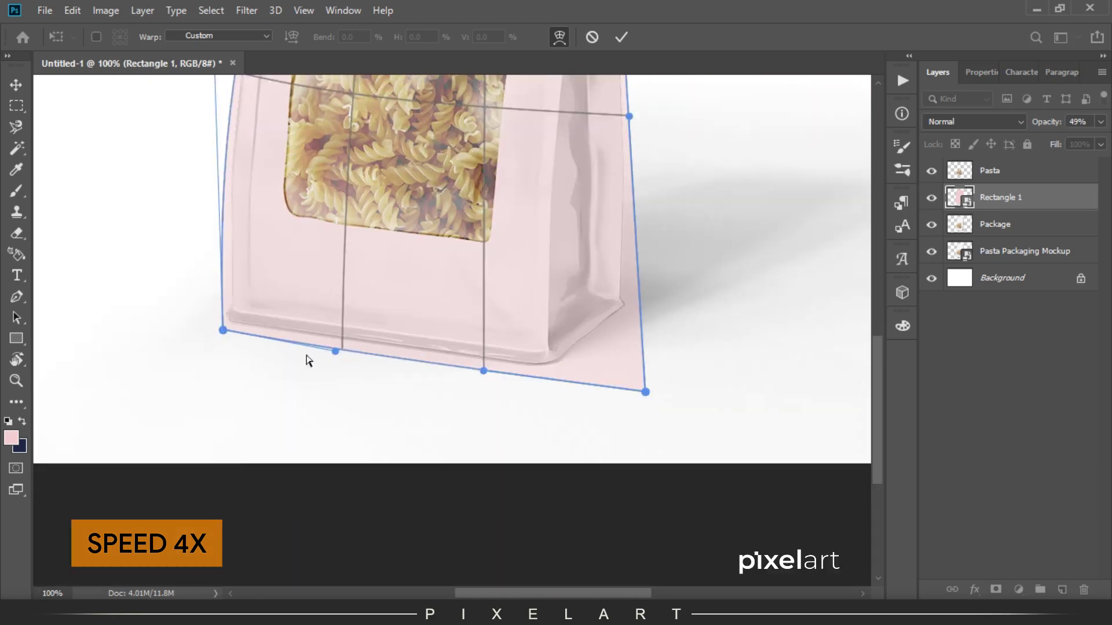
Fit the rectangle's bottom-right corner and right edge around the bag's gusset side, and apply the warp
mouse_move(647, 395)
mouse_down()
mouse_move(629, 374)
mouse_move(643, 375)
mouse_up()
drag(678, 81, 599, 359)
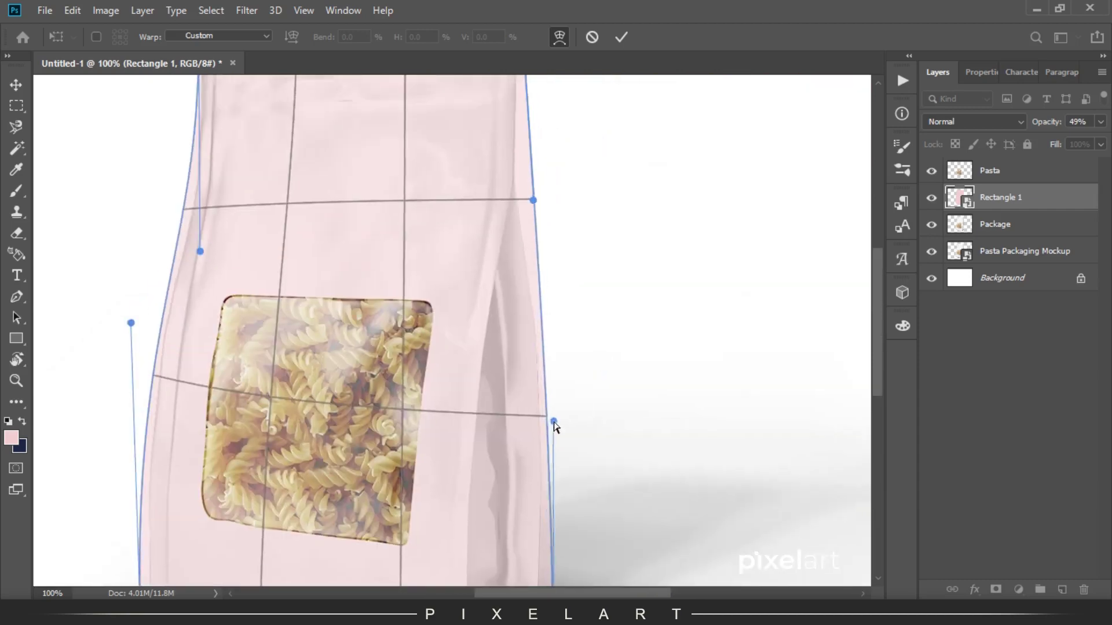
drag(547, 231, 546, 450)
drag(533, 412, 533, 414)
click(622, 37)
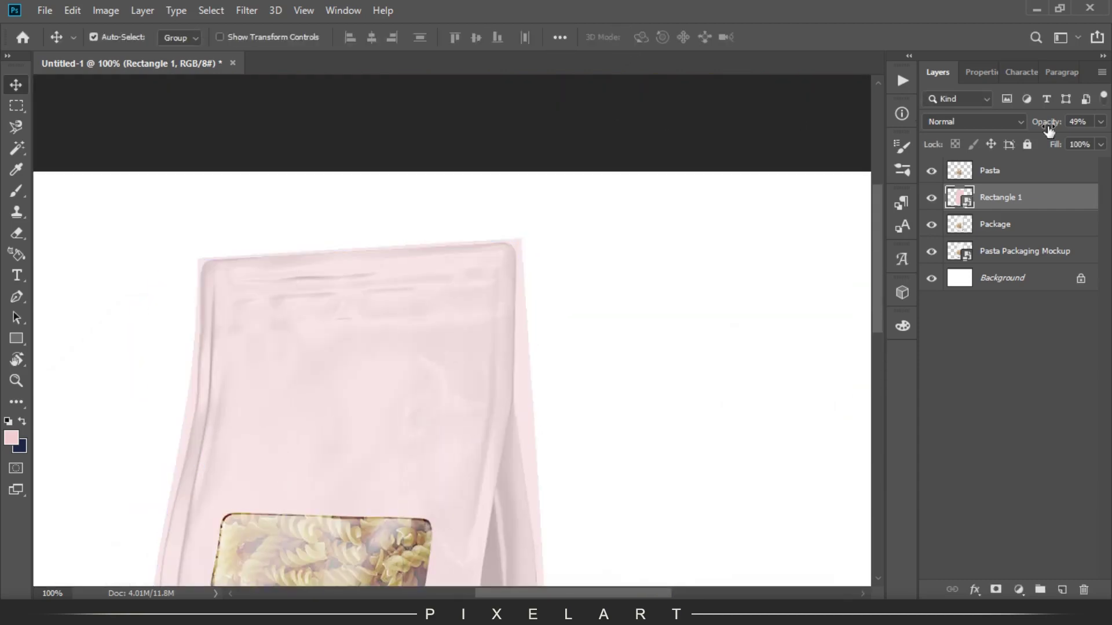
Restore Rectangle 1 to 100% opacity and mask it with the bag outline loaded from the Package layer
drag(1050, 123, 1077, 123)
ctrl+click(960, 224)
click(995, 590)
key(ctrl+plus)
drag(587, 374, 661, 99)
drag(609, 405, 688, 155)
key(ctrl+minus)
key(ctrl+minus)
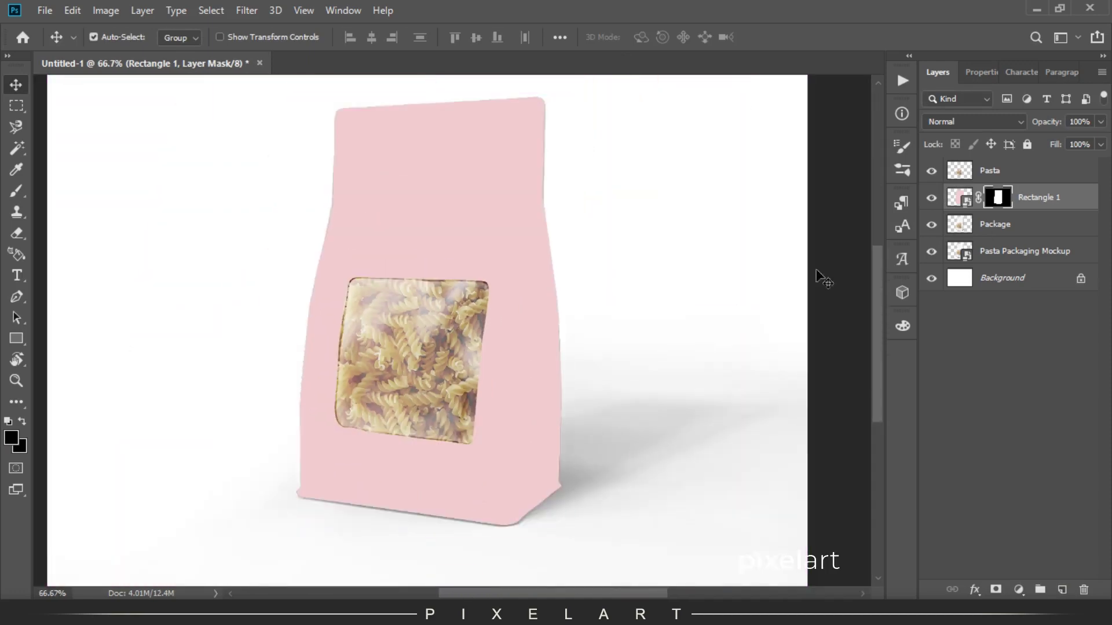
Copy the name Package from the bag layer and use it to rename the masked Rectangle 1 layer
double_click(994, 224)
key(ctrl+c)
double_click(1037, 197)
key(ctrl+v)
Open the masked Package layer's smart object contents and fill the rectangle with a yellow chosen in the color picker
click(957, 199)
double_click(952, 197)
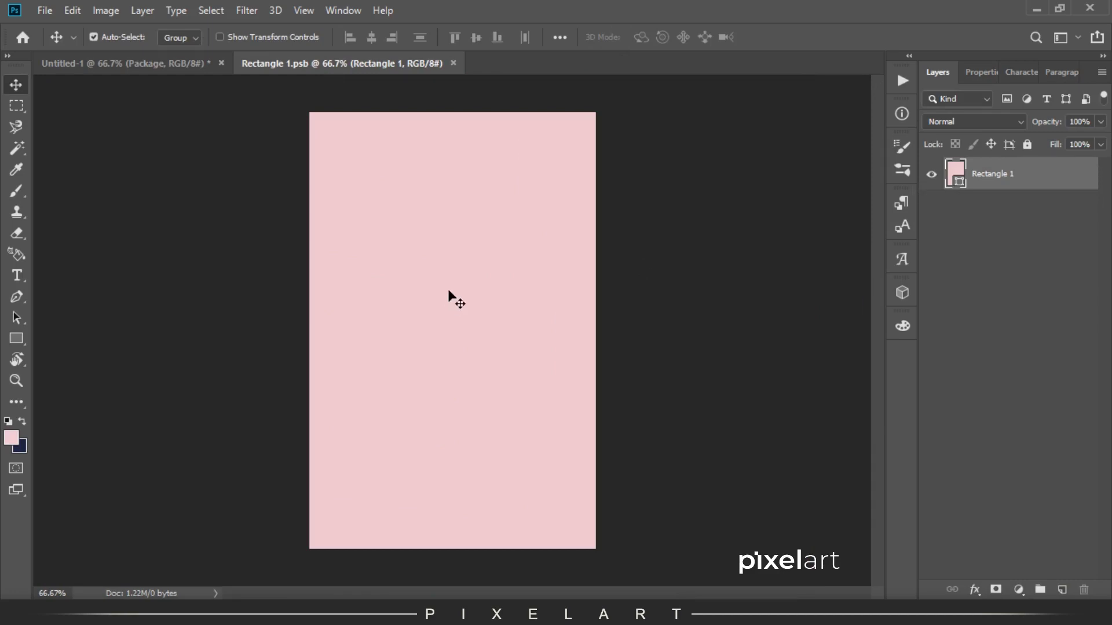
click(12, 437)
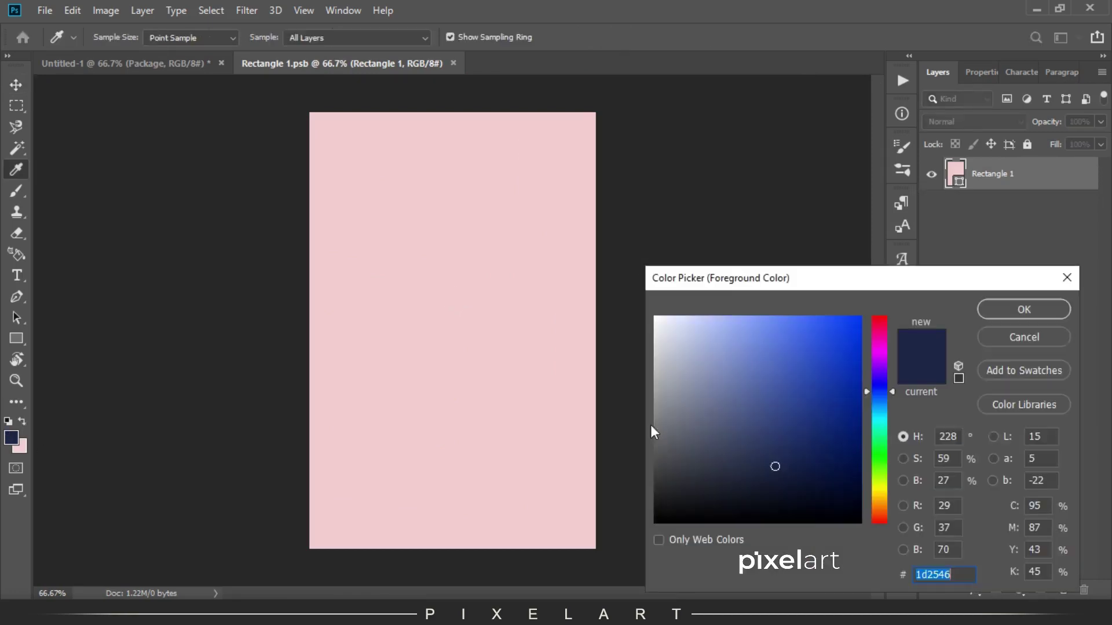
click(879, 424)
drag(832, 389, 858, 323)
drag(876, 448, 875, 464)
mouse_move(817, 359)
mouse_down()
mouse_move(763, 289)
mouse_move(747, 345)
mouse_move(779, 328)
mouse_up()
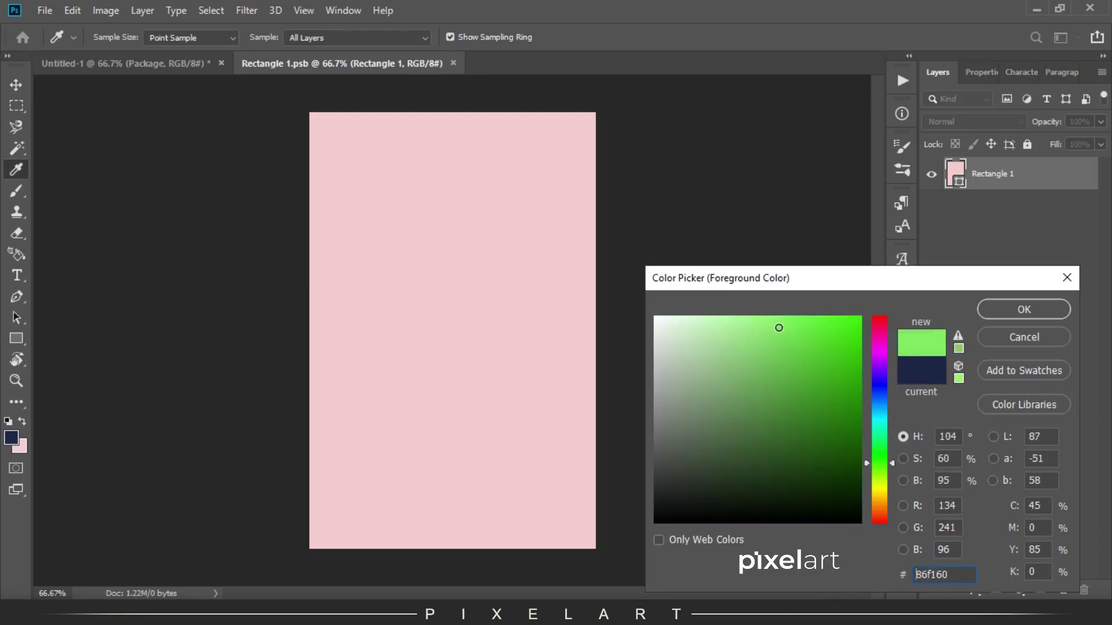
drag(884, 478, 883, 492)
drag(810, 330, 841, 239)
click(1015, 308)
key(ctrl+BackSpace)
Pick a softer light yellow as the background color and refill the rectangle with it
click(21, 448)
click(782, 318)
click(998, 313)
key(ctrl+BackSpace)
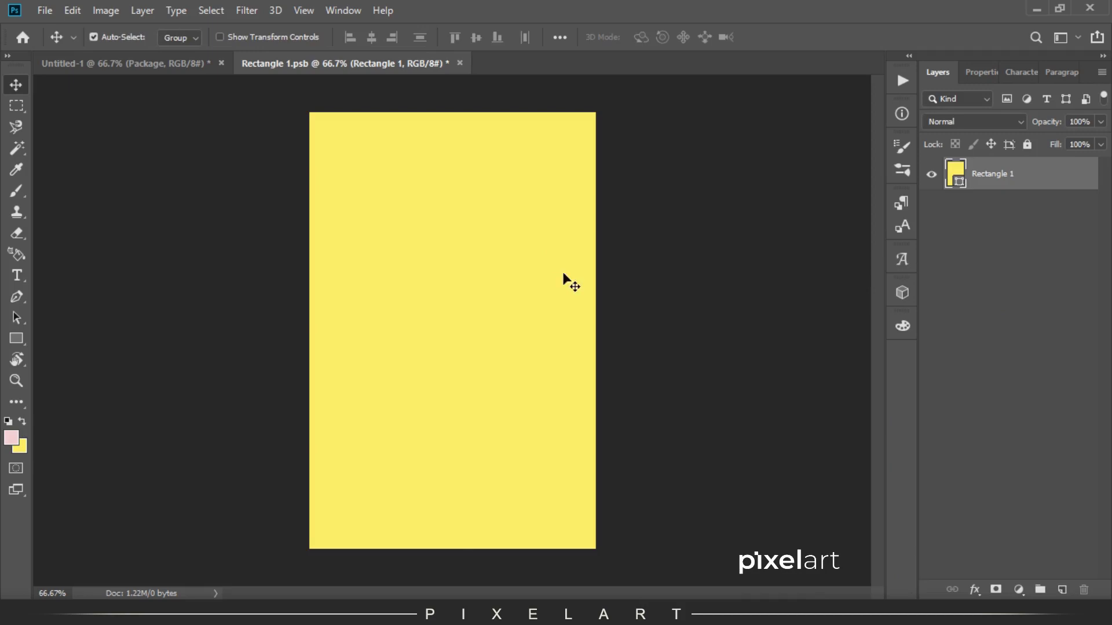
Switch to the browser and copy the hand-drawn fusilli seamless pattern image
click(378, 612)
click(121, 5)
right_click(523, 257)
click(571, 311)
right_click(431, 192)
click(497, 249)
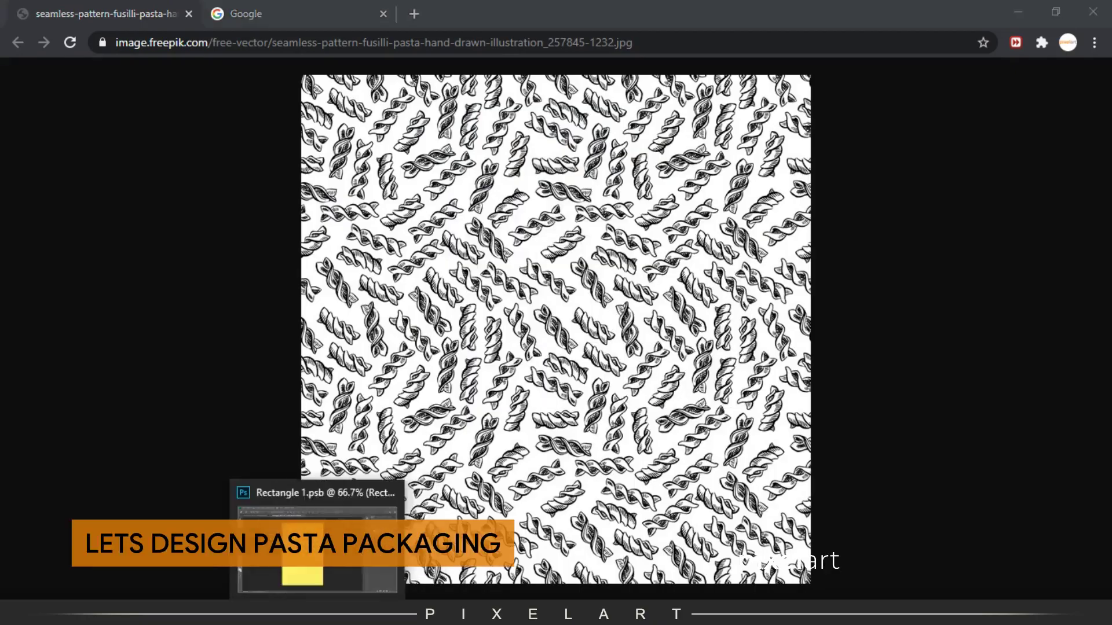
Return to Photoshop, paste the fusilli pattern above the yellow rectangle and enlarge it to cover the whole canvas
click(314, 613)
key(ctrl+v)
key(ctrl+t)
drag(647, 158, 695, 119)
key(Return)
Set the fusilli pattern layer to Divide blend mode at 47% opacity
click(973, 122)
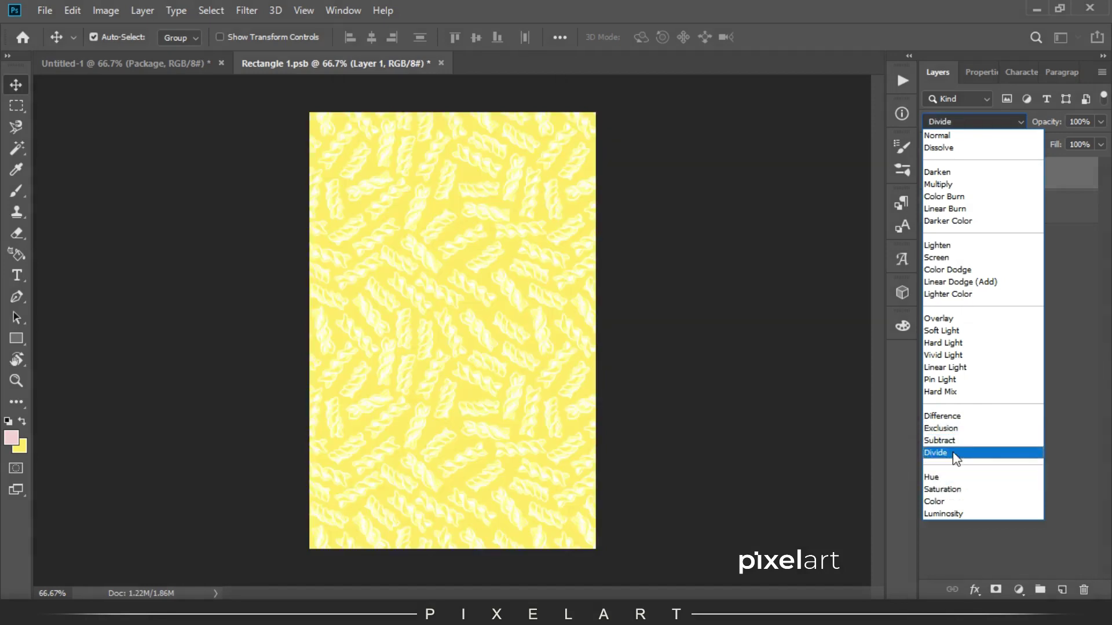
click(956, 457)
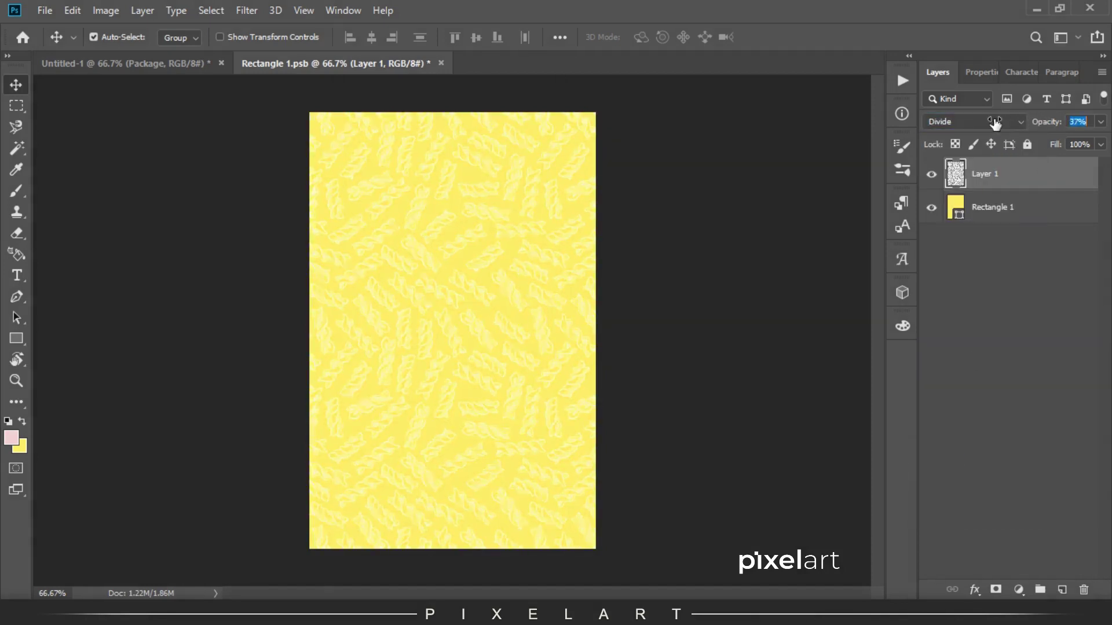
click(17, 276)
Switch to the Untitled-1 document and copy the name of the Pasta Packaging Mockup layer
click(179, 66)
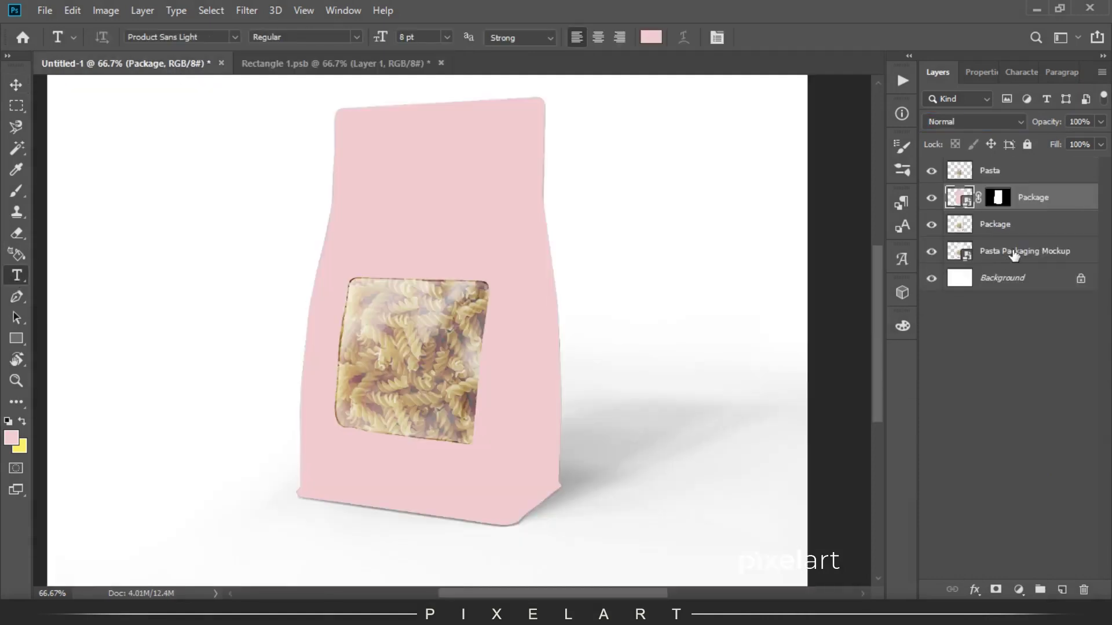
double_click(1013, 251)
key(Return)
key(v)
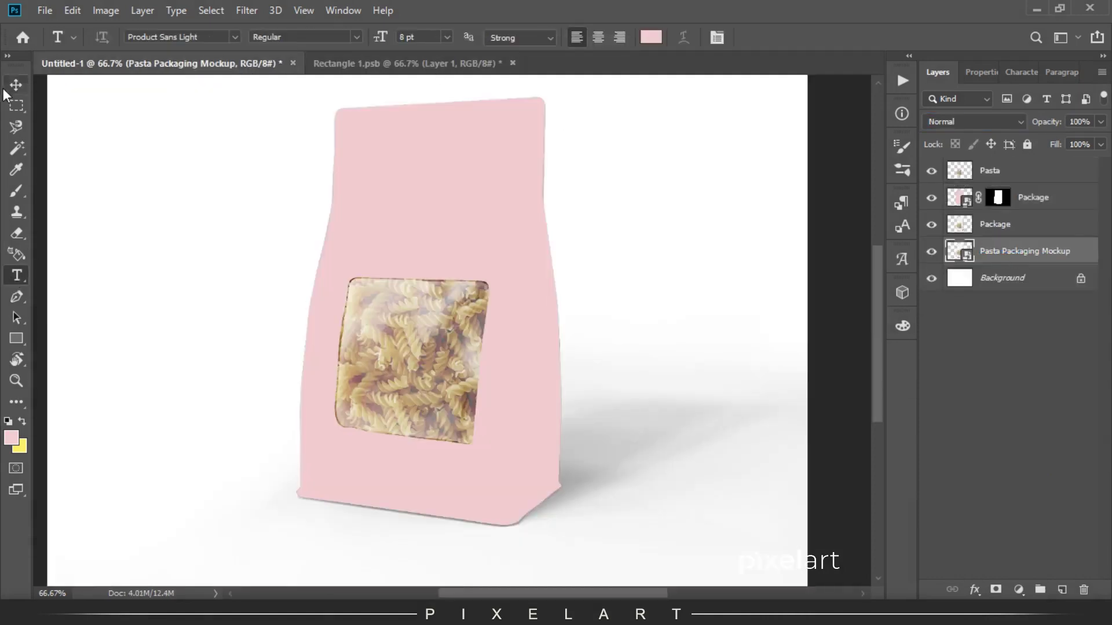
Return to the Rectangle 1.psb label document and paste the copied name as a new text layer in the label's upper left area
click(417, 64)
key(t)
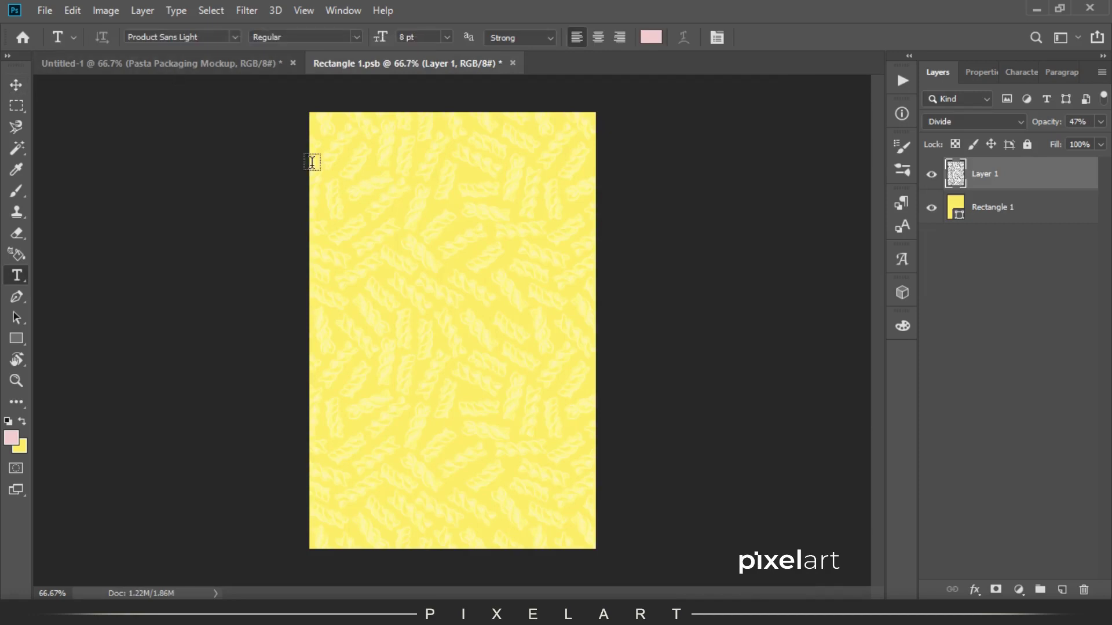
click(325, 187)
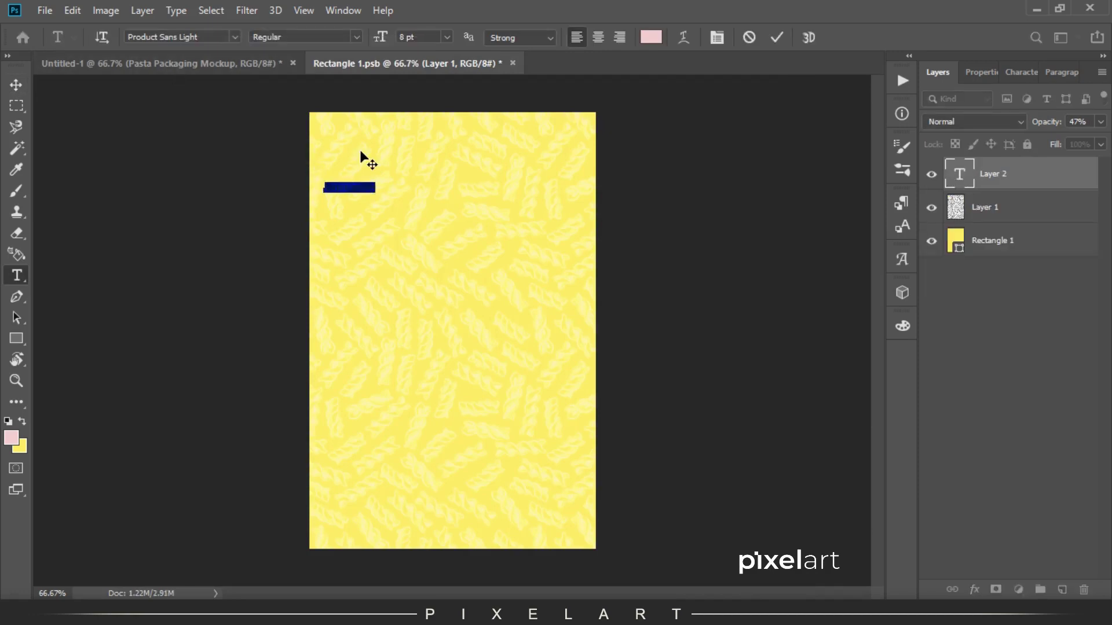
key(ctrl+v)
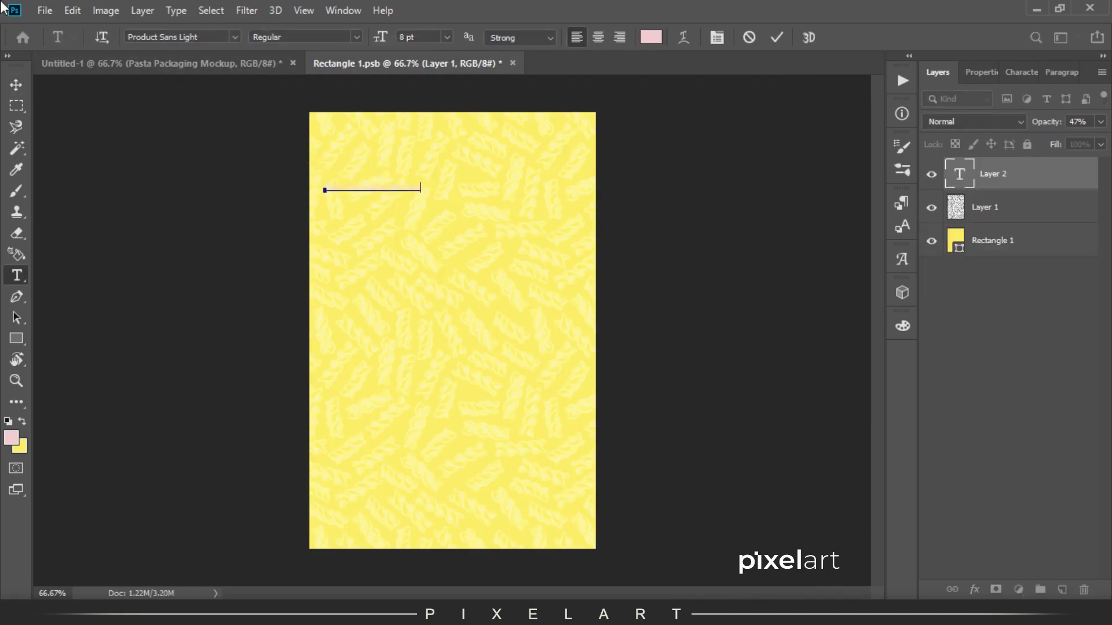
click(15, 85)
Sample the dark gray of the workspace and recolor the Pasta Packaging Mockup text with it
key(i)
click(50, 423)
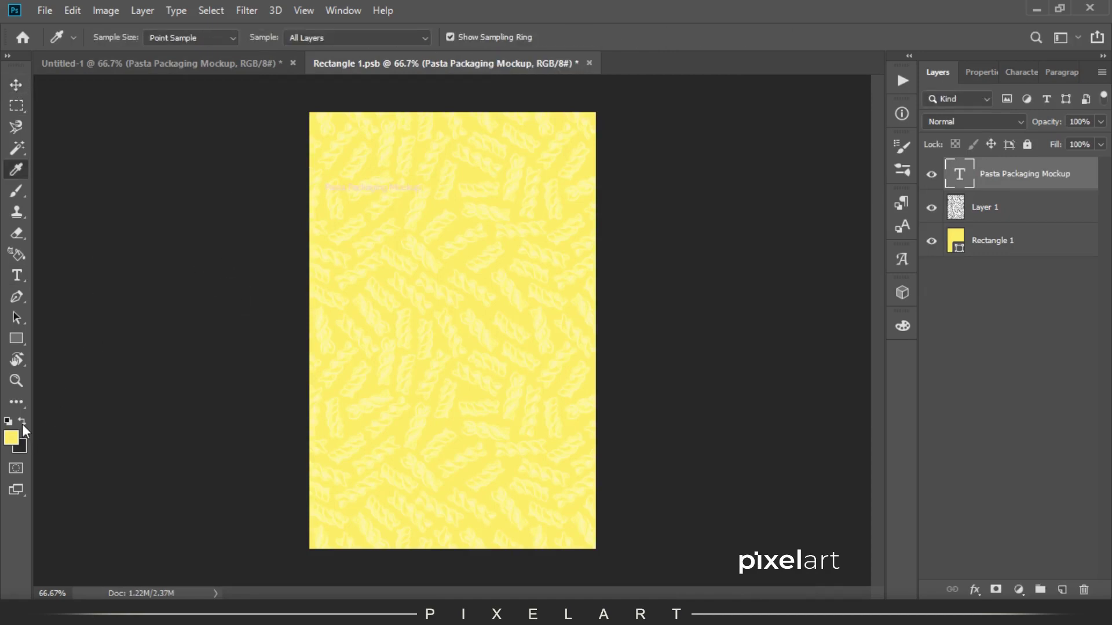
key(v)
Set the Pasta Packaging Mockup text to the Montserrat font at 34 pt
double_click(368, 190)
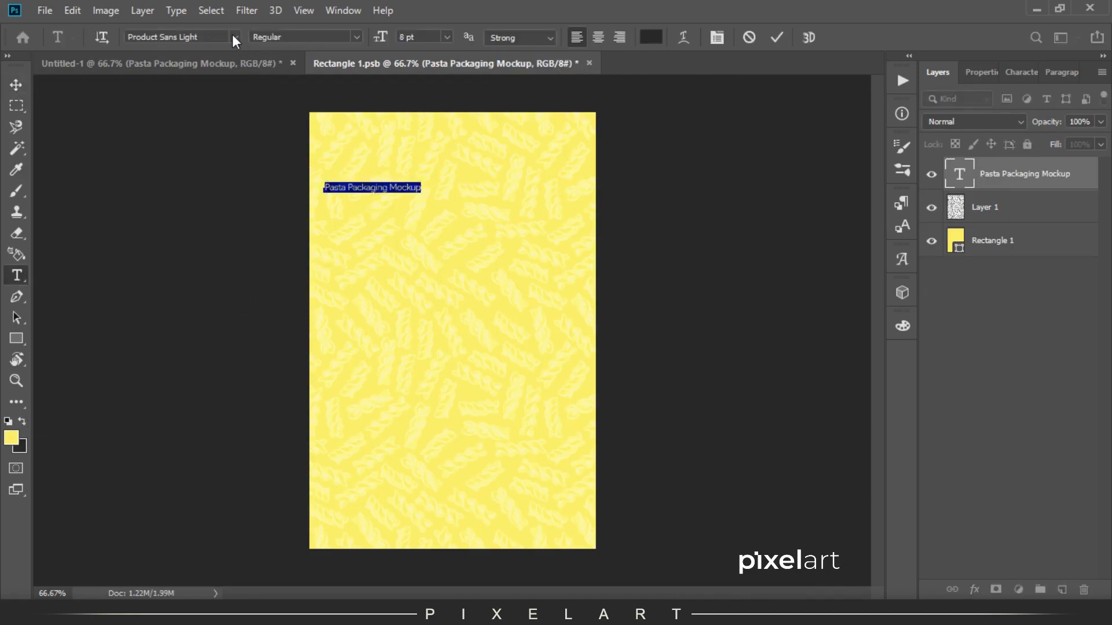
click(231, 37)
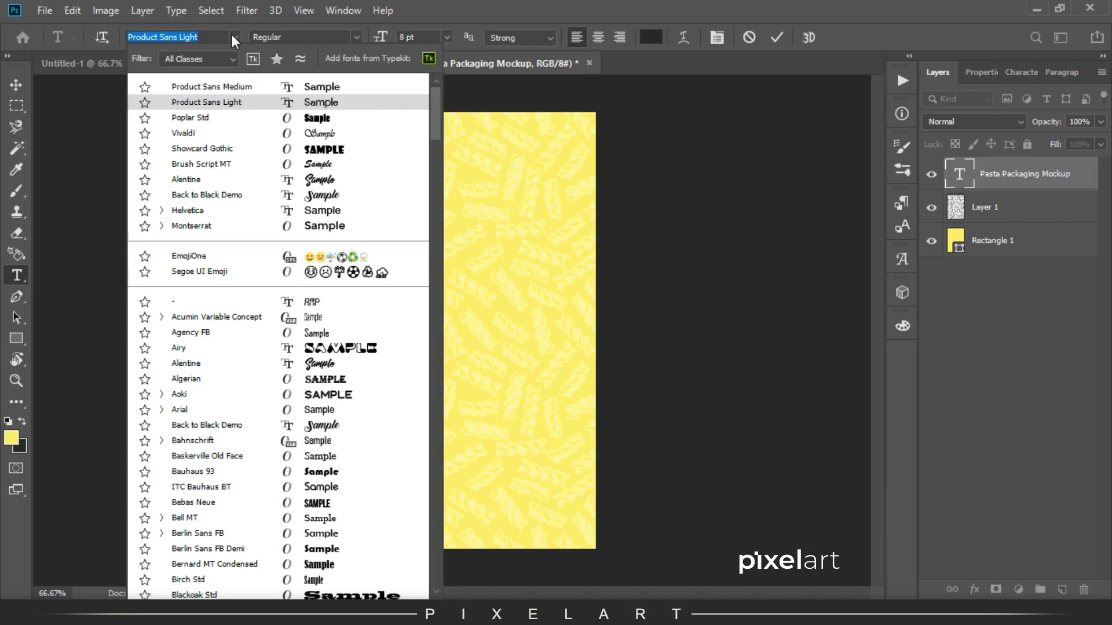
click(234, 226)
drag(384, 40, 403, 43)
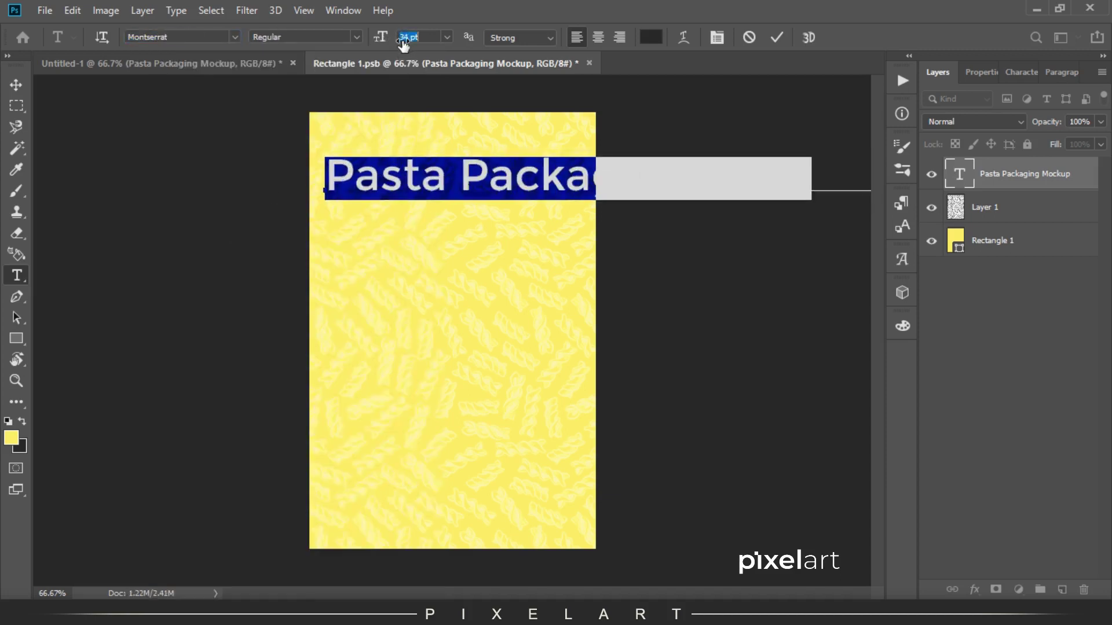
Break the title onto three lines reading Pasta, Packaging and Mockup
click(442, 178)
key(Return)
click(546, 223)
key(Return)
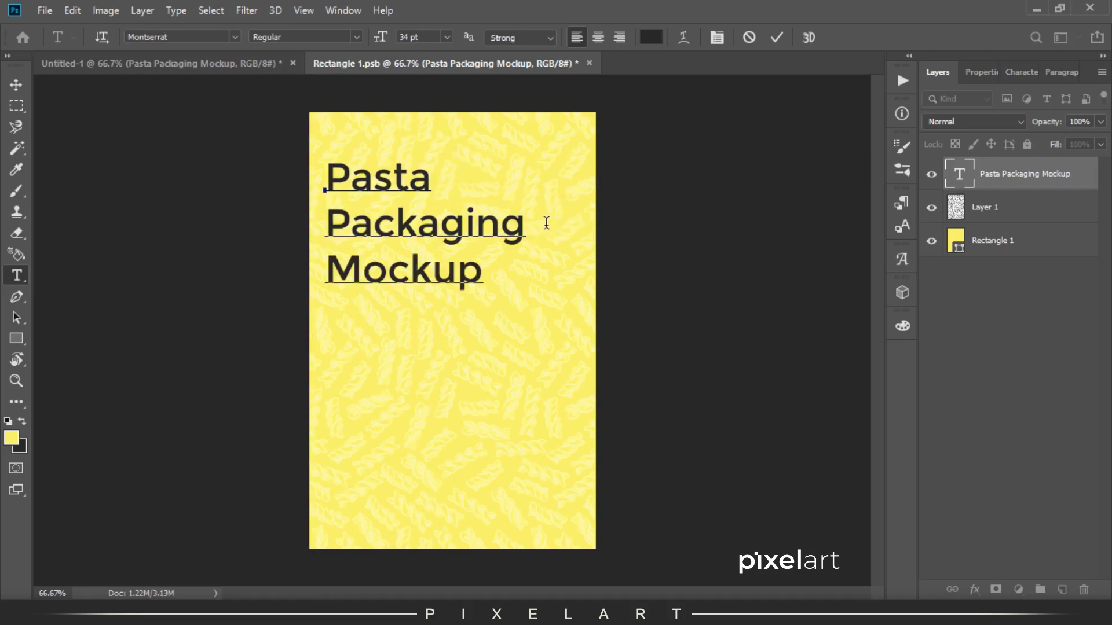
Show the title's character settings and move the three-line title slightly up and to the right on the label
key(ctrl+a)
click(1021, 72)
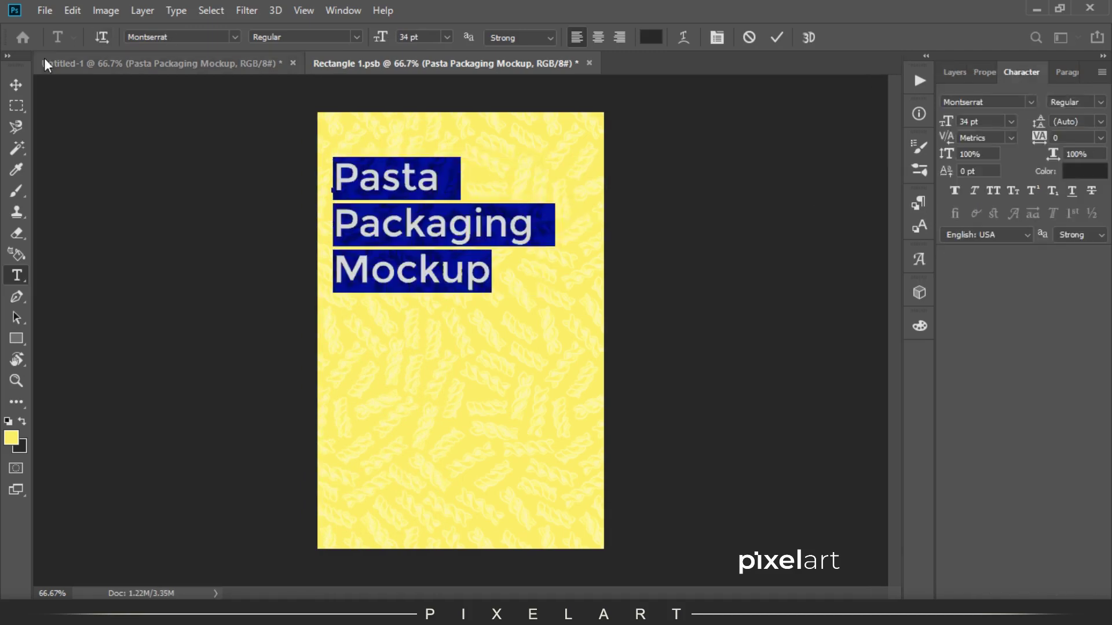
click(17, 85)
key(shift+Up)
key(shift+Right)
key(shift+Right)
key(shift+Right)
key(shift+Up)
key(shift+Up)
key(shift+Up)
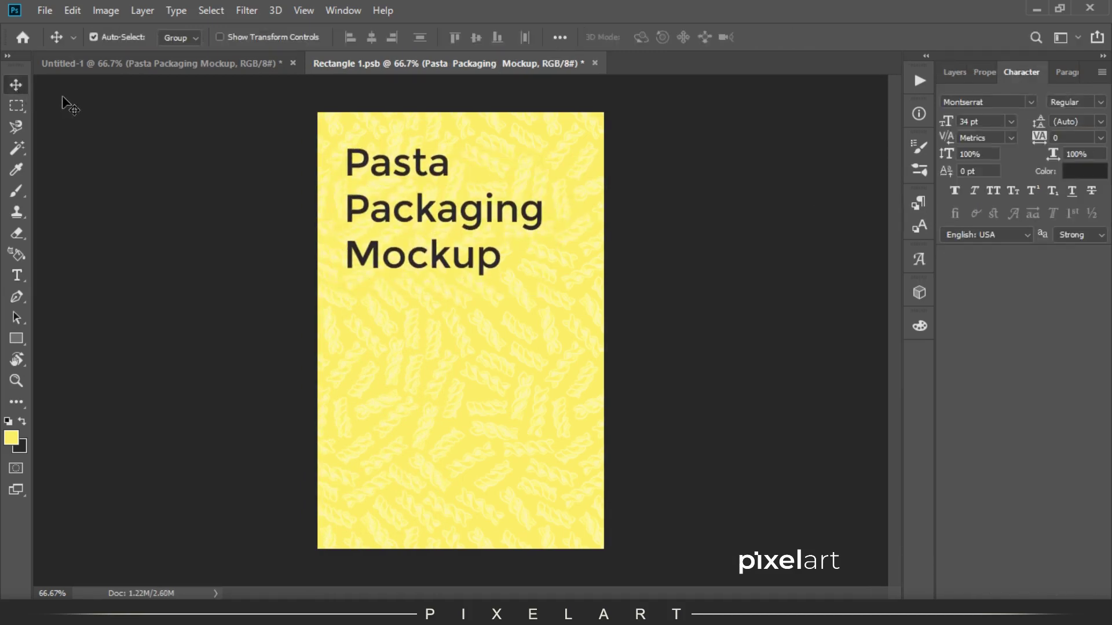
Format the whole three-line title in All Caps
key(t)
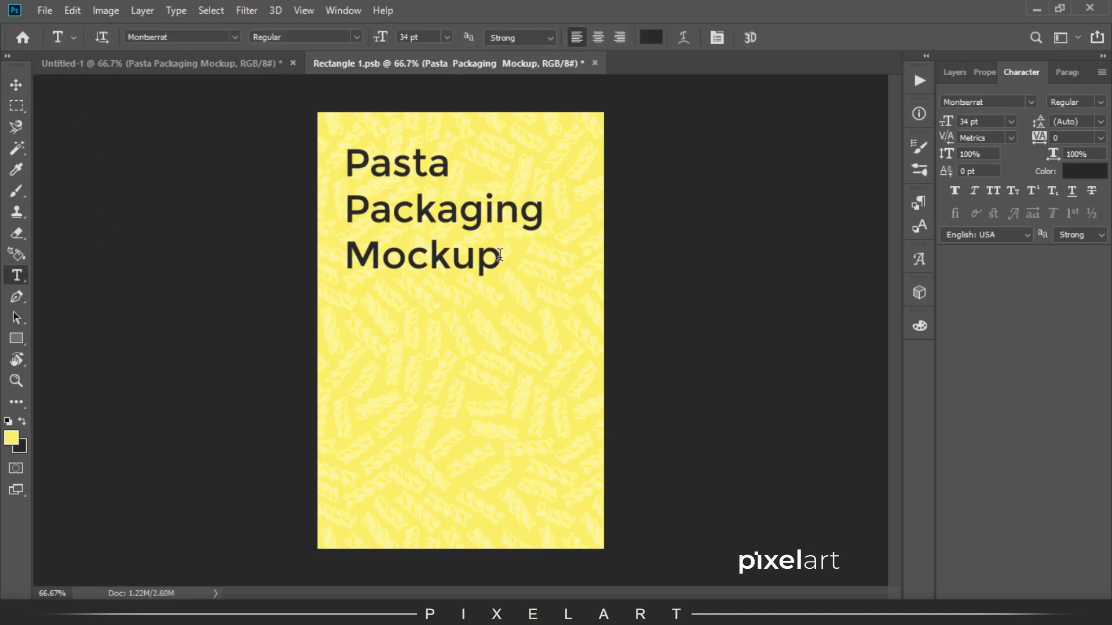
click(446, 227)
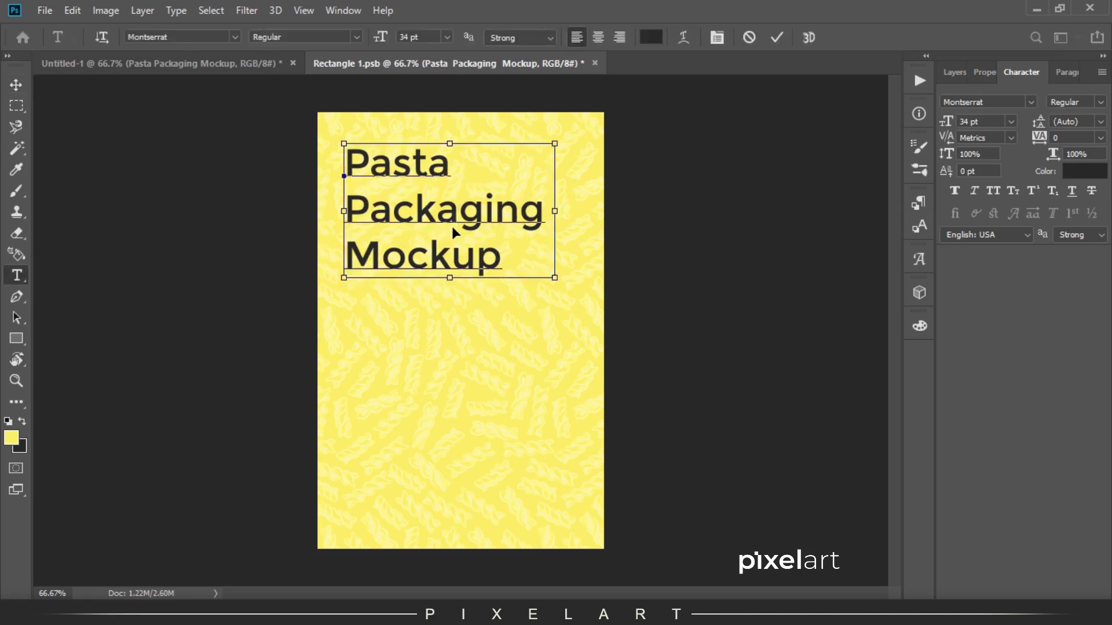
key(ctrl+a)
click(993, 191)
key(ctrl+Return)
Scale the title down proportionally to about 95.46% so it fits the label width
key(v)
key(ctrl+t)
drag(593, 277, 580, 270)
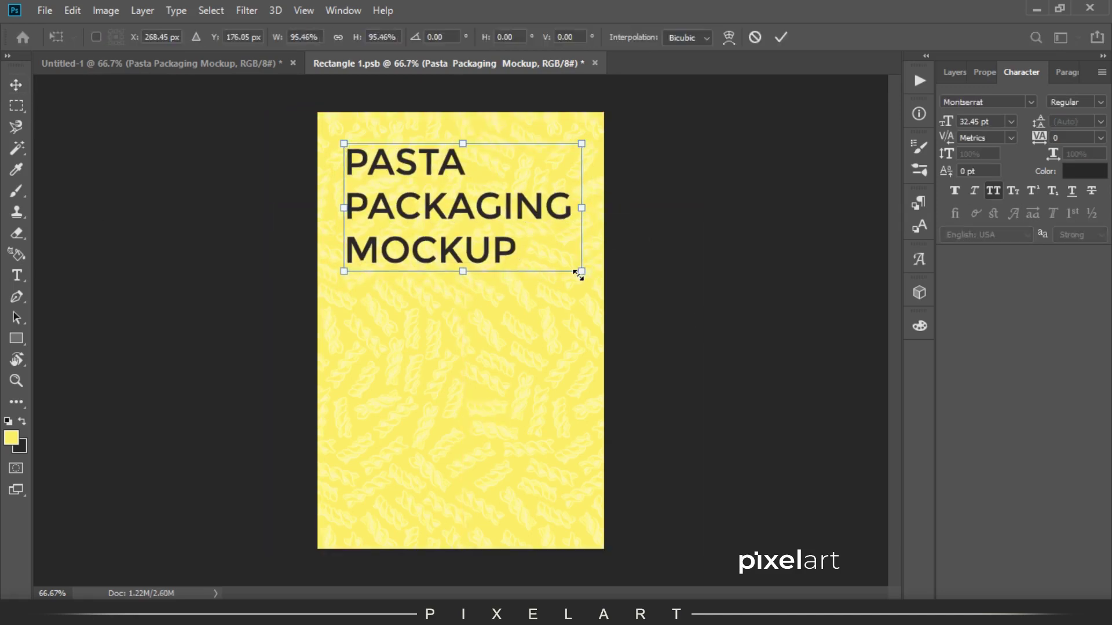
key(Return)
Set the word MOCKUP in the title to Montserrat Bold
key(t)
drag(517, 252, 330, 249)
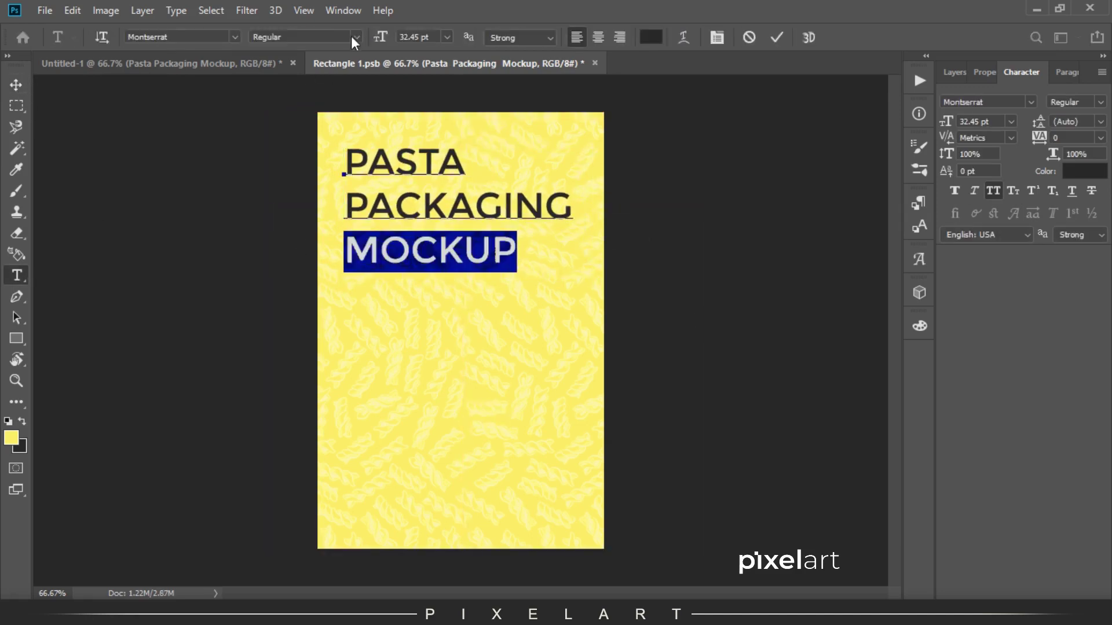
click(356, 37)
click(313, 236)
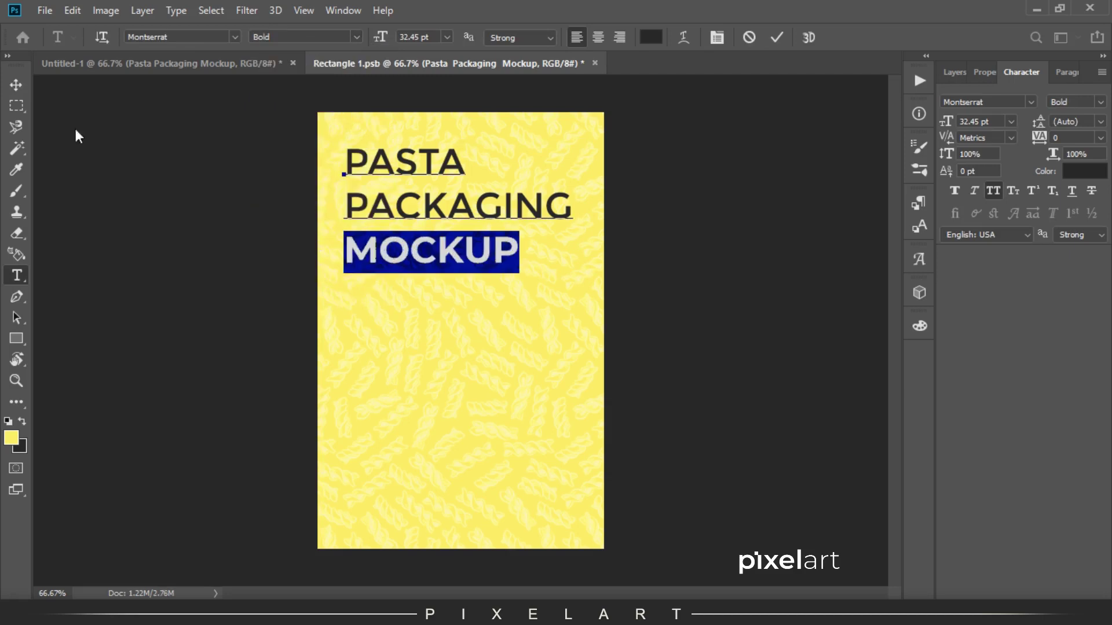
key(ctrl+Return)
key(v)
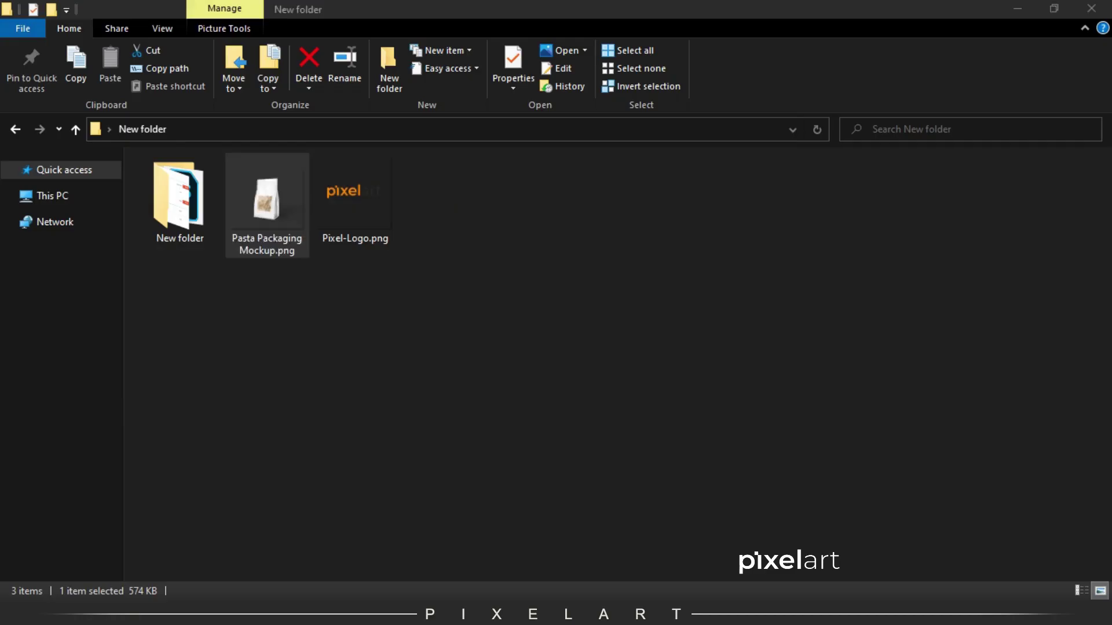
Place Pixel-Logo.png from the folder into the label, scaled down and left-aligned just above the word PASTA
click(380, 226)
drag(381, 225, 425, 217)
drag(482, 300, 419, 119)
drag(465, 199, 413, 178)
key(Return)
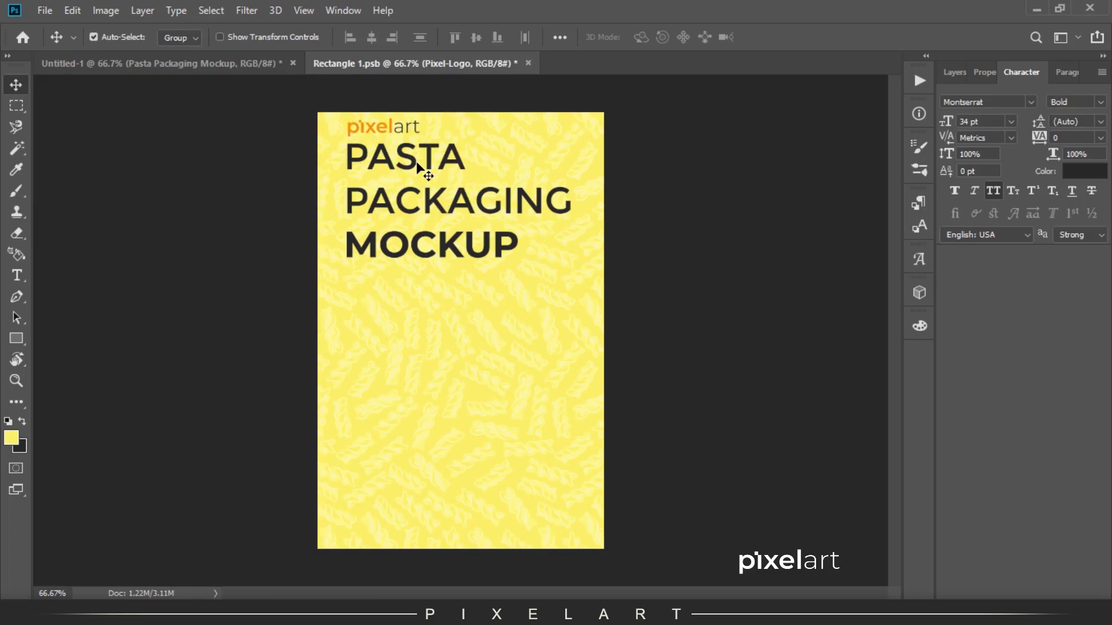
Sample the orange of the pixelart logo and make it the background color
key(ctrl+plus)
key(ctrl+plus)
key(i)
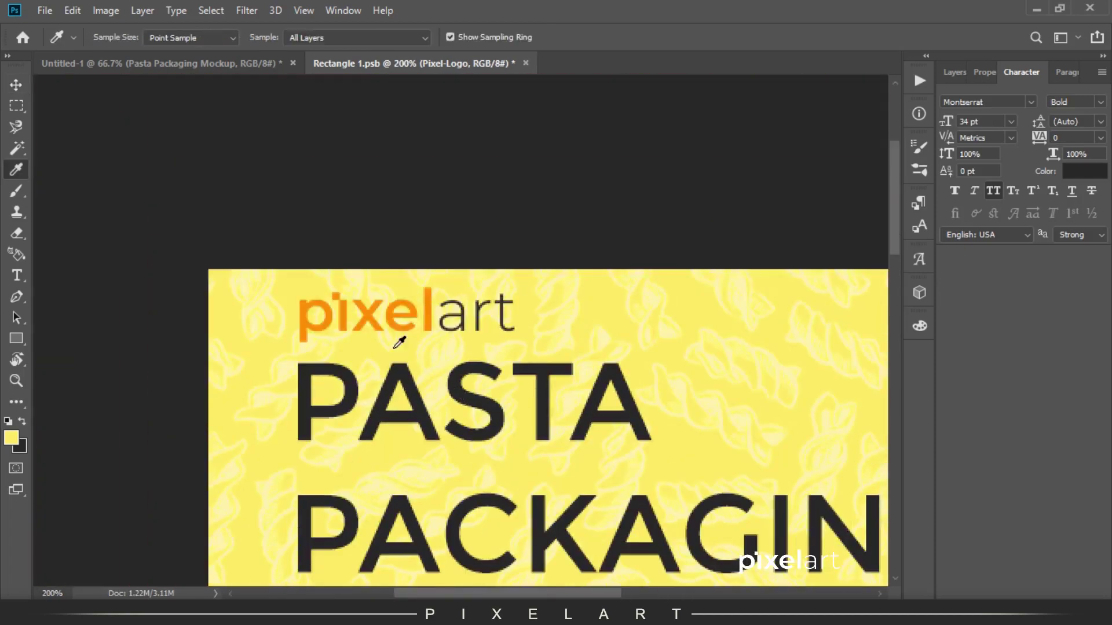
click(332, 312)
key(ctrl+0)
key(x)
Refill the Rectangle 1 base layer with the sampled orange
key(v)
click(955, 72)
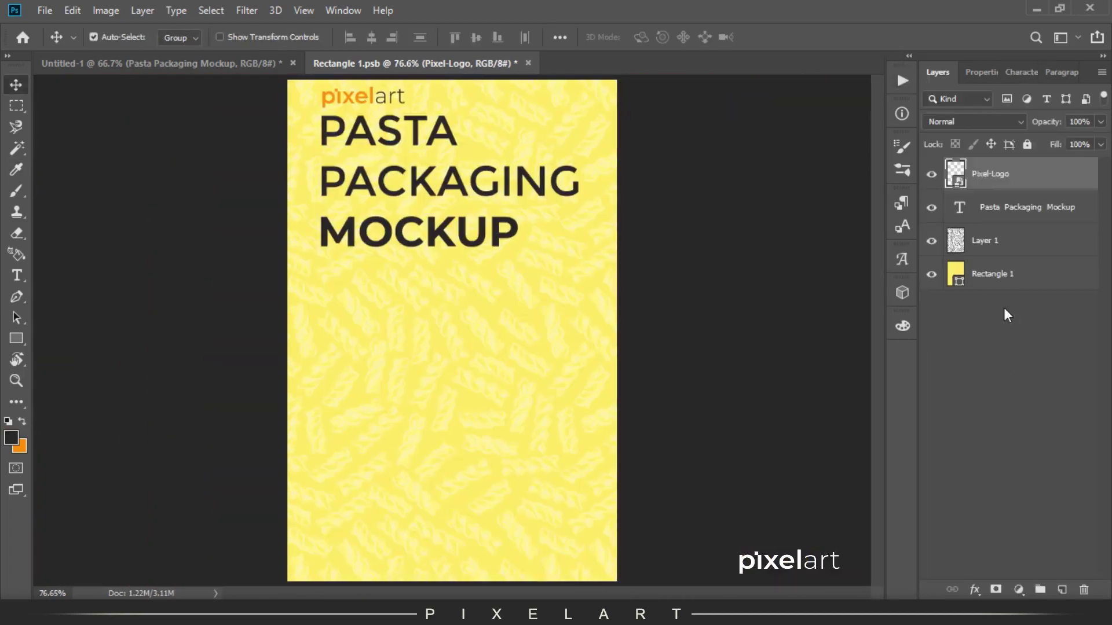
click(996, 286)
key(ctrl+BackSpace)
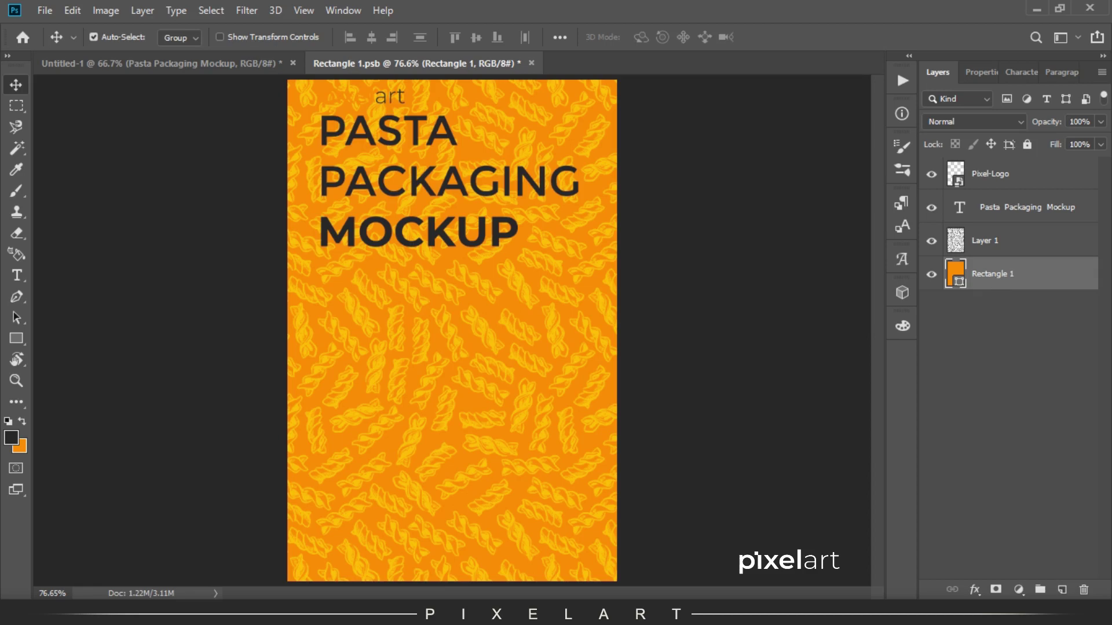
Fill the logo's outline with dark gray on a new layer above it and hide the original Pixel-Logo layer
ctrl+click(955, 173)
key(x)
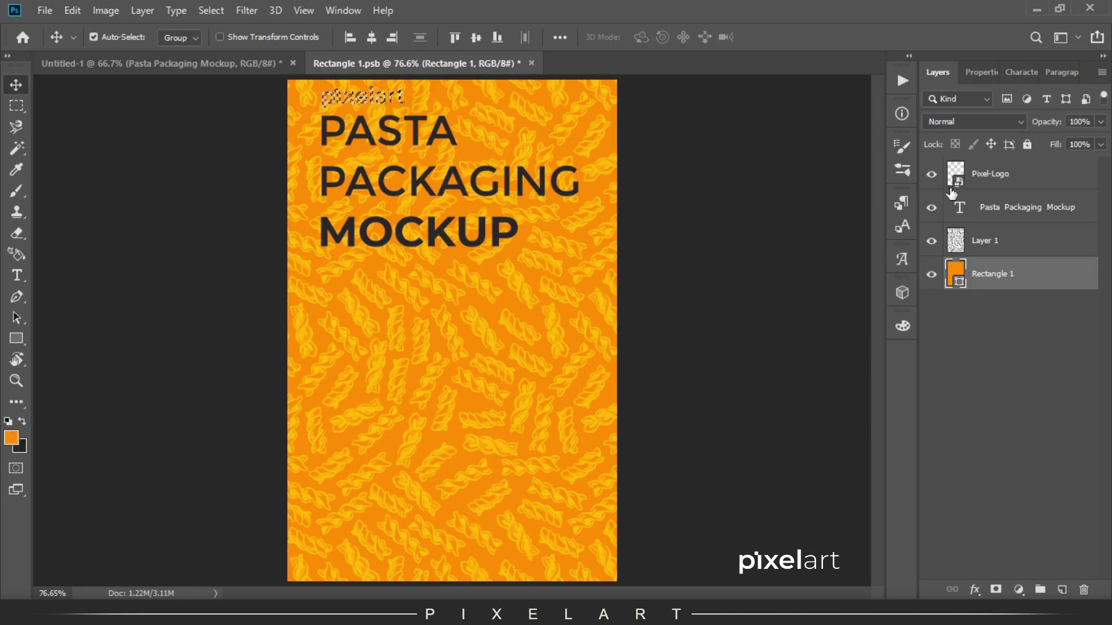
click(984, 174)
click(1062, 591)
key(ctrl+BackSpace)
key(ctrl+d)
click(930, 213)
Lower the dark logo and the title together, and place the title slightly farther below the logo
ctrl+click(1003, 241)
key(shift+Down)
key(shift+Down)
key(shift+Down)
key(shift+Down)
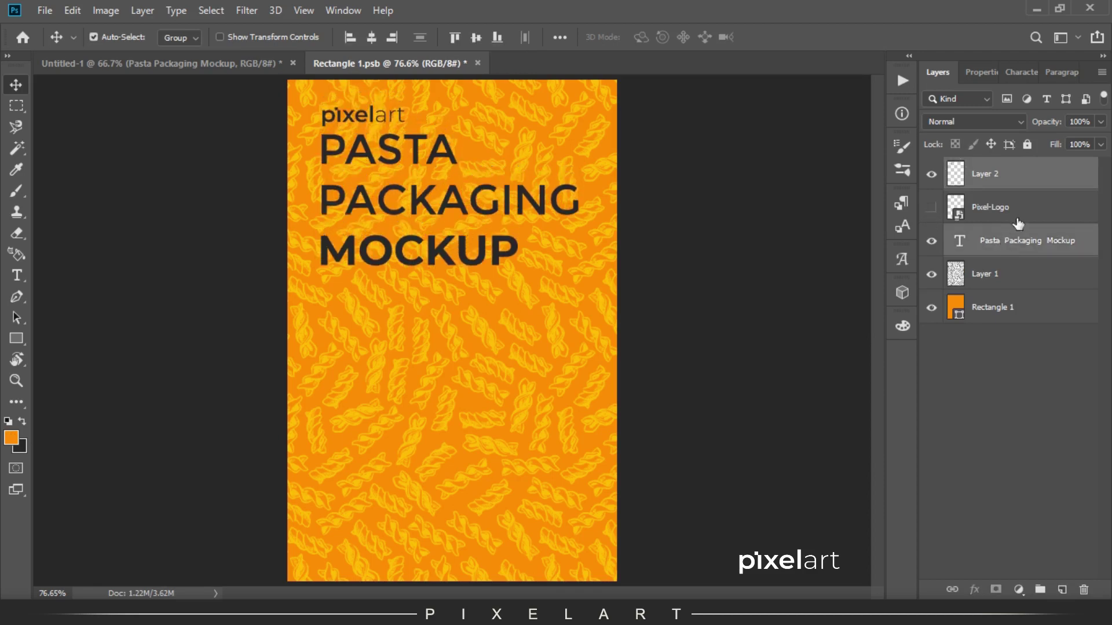
click(1026, 254)
Set the words PASTA PACKAGING to Montserrat Regular
key(t)
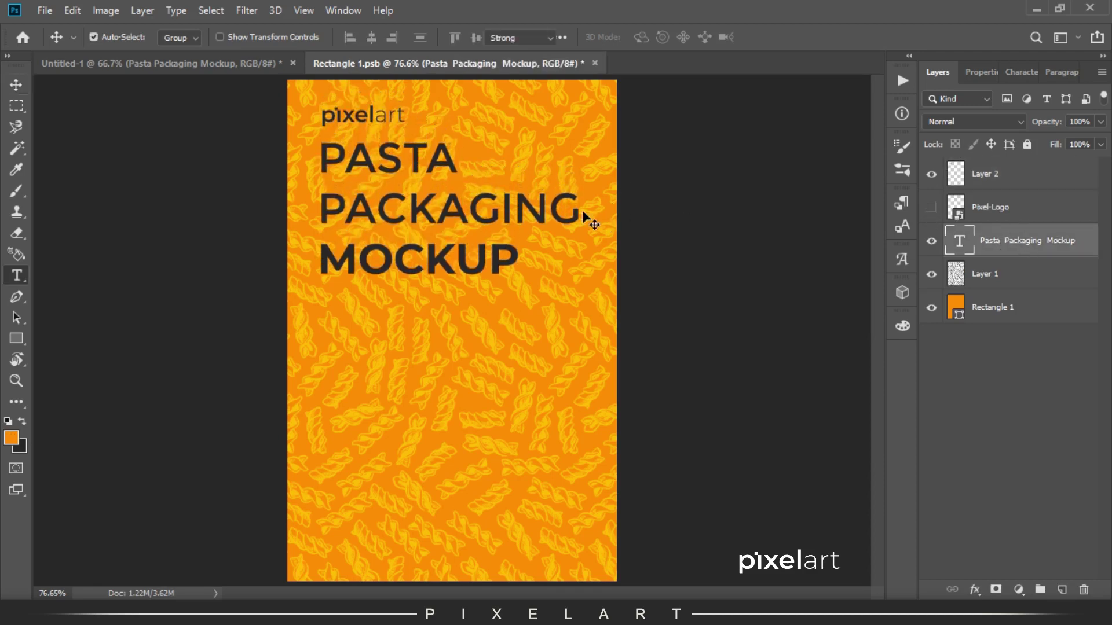
drag(589, 218, 3, 107)
click(357, 39)
click(329, 156)
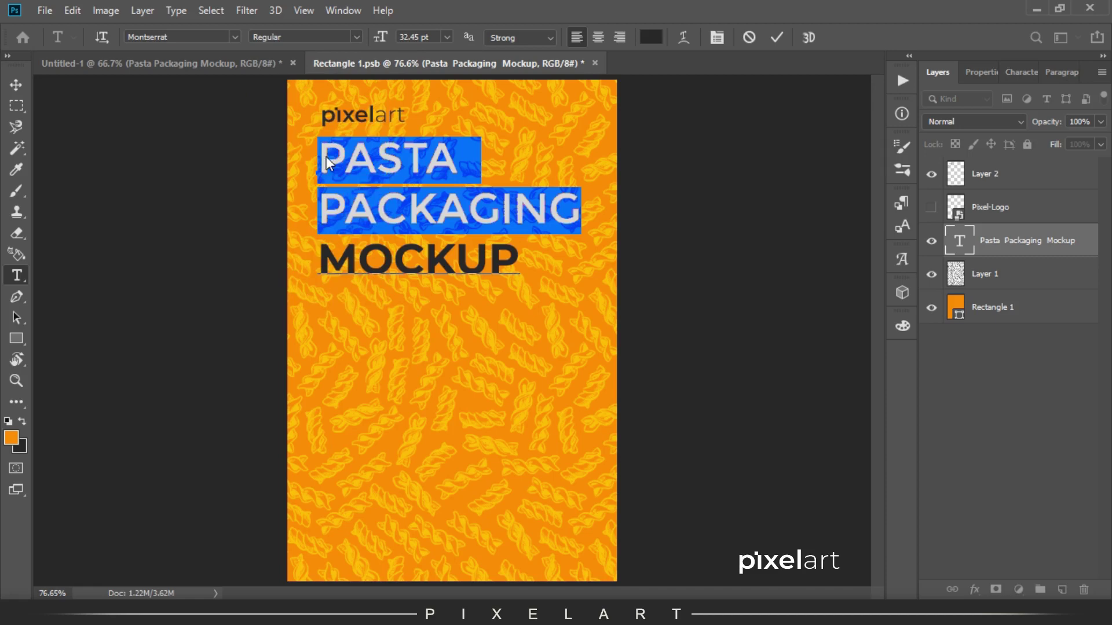
click(16, 84)
Set the words PASTA PACKAGING in the title to Montserrat Medium
key(t)
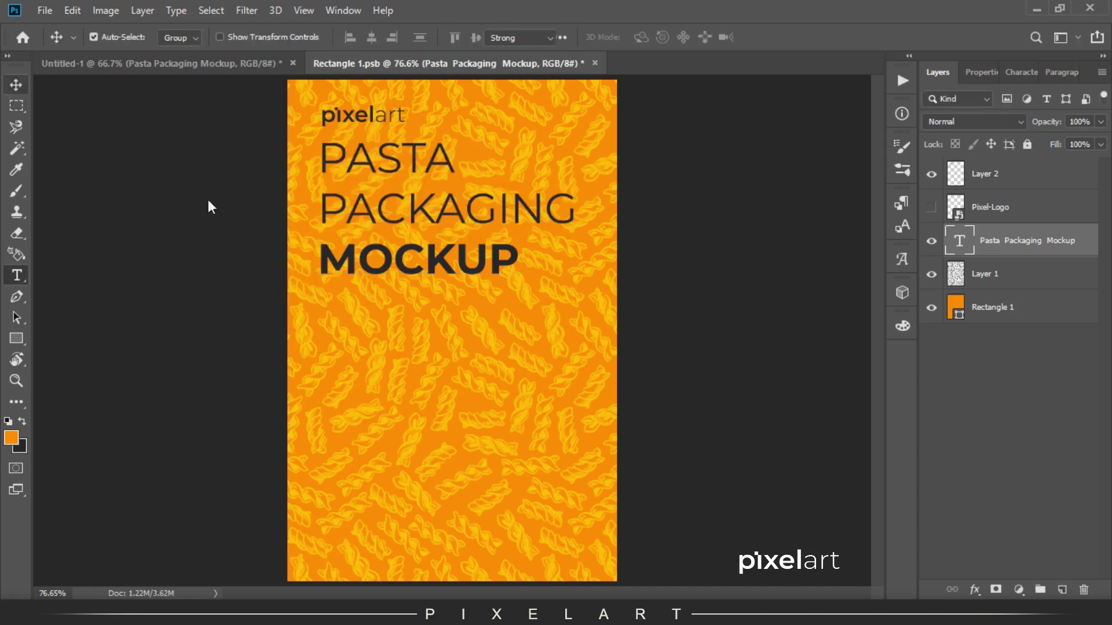
drag(589, 217, 214, 31)
drag(318, 152, 564, 203)
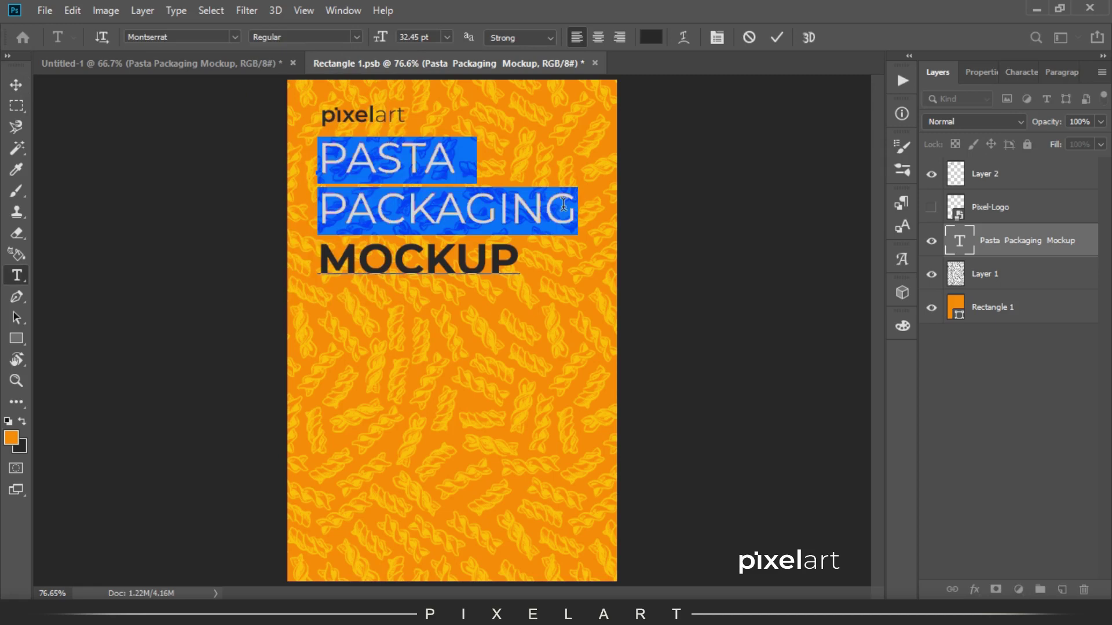
click(357, 37)
click(272, 187)
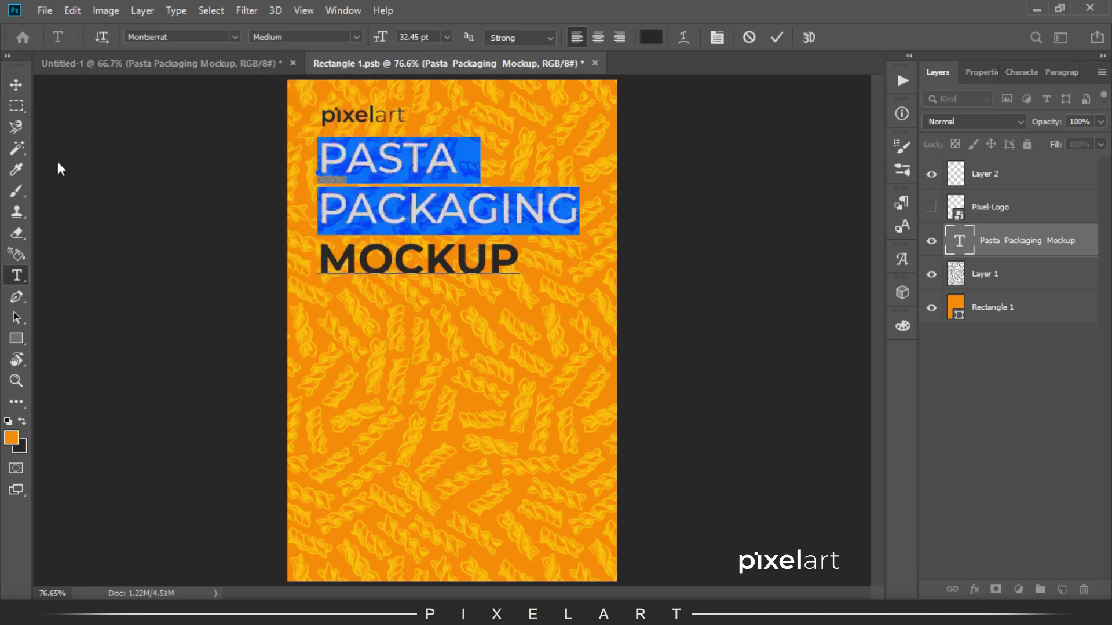
click(15, 85)
double_click(364, 165)
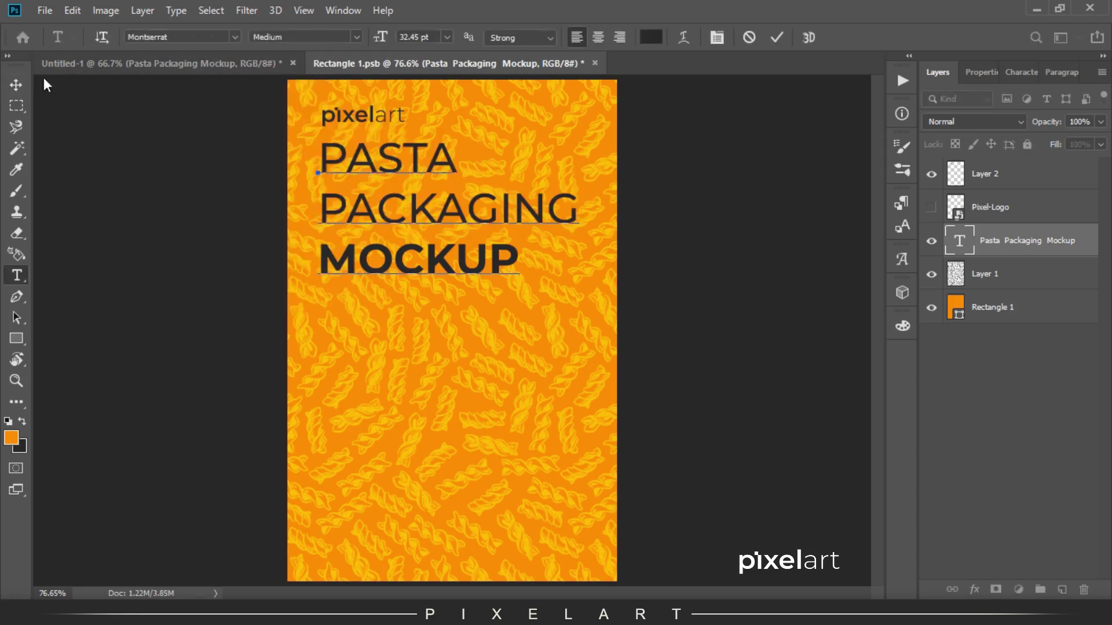
click(16, 85)
Duplicate the title text and move the copy down to the label's lower left area
key(ctrl+j)
key(ctrl+t)
drag(473, 191, 462, 561)
key(Return)
Reduce the duplicated text at the bottom of the label to 7.45 pt
double_click(392, 543)
key(ctrl+a)
drag(384, 39, 361, 45)
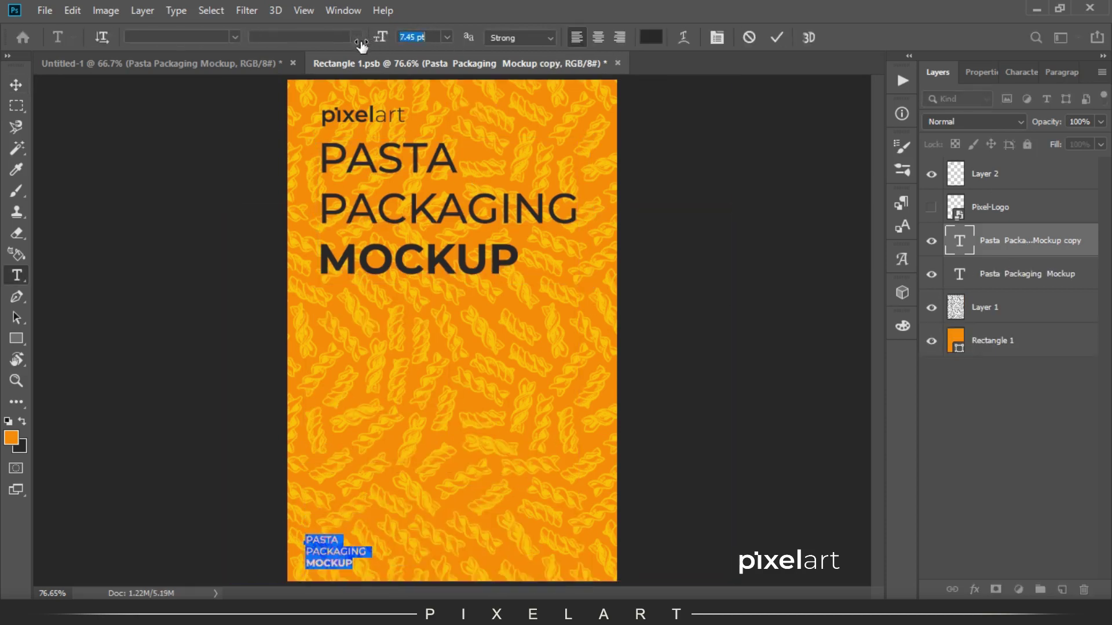
click(16, 84)
Replace the small duplicated text with 100% QUALITY on two lines
double_click(327, 553)
key(ctrl+a)
text(100)
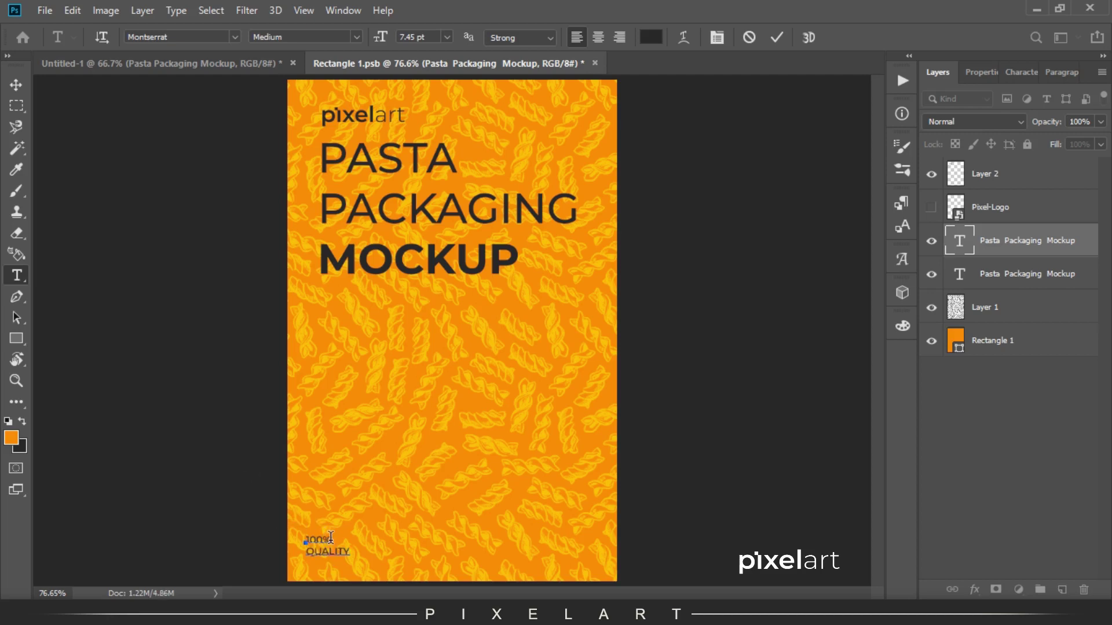
Enlarge 100% above the word QUALITY and move the text closer to the label's bottom edge
drag(386, 41, 387, 43)
click(15, 85)
key(shift+Down)
key(shift+Down)
key(shift+Down)
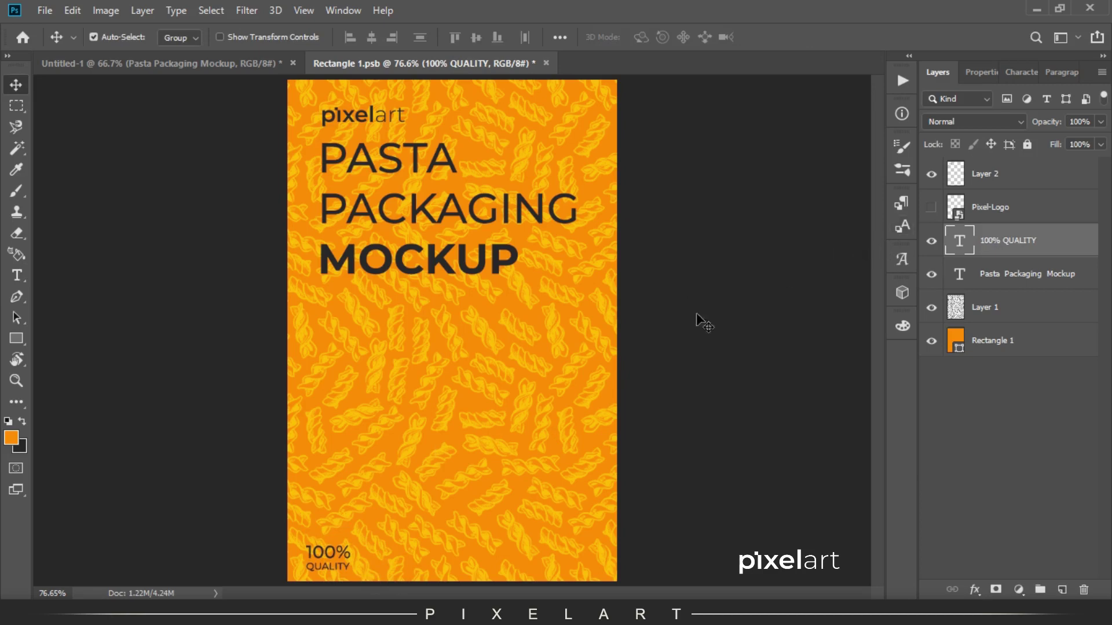
Hide the 100% QUALITY text and add a Lorem ipsum paragraph box at 5.01 pt near the label's bottom edge
key(t)
click(931, 241)
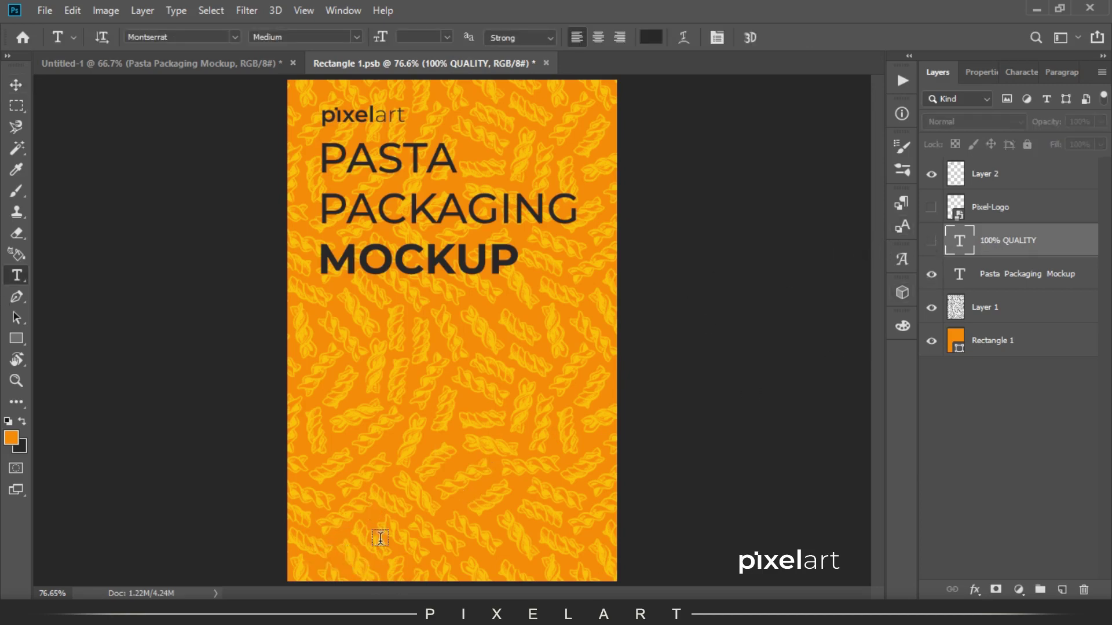
drag(345, 548, 549, 566)
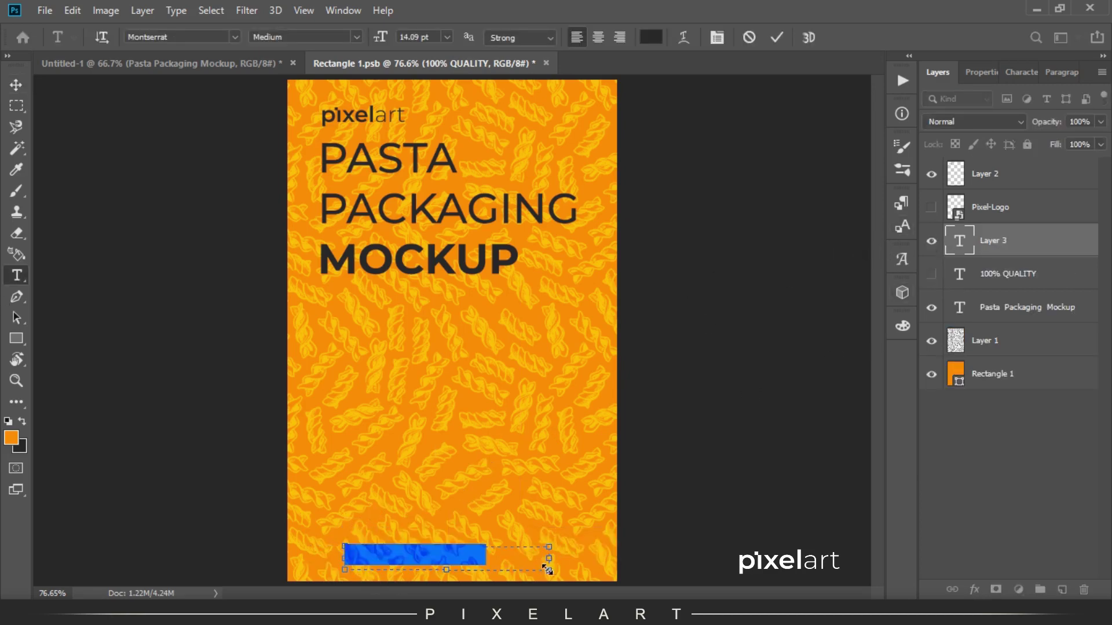
drag(380, 40, 371, 40)
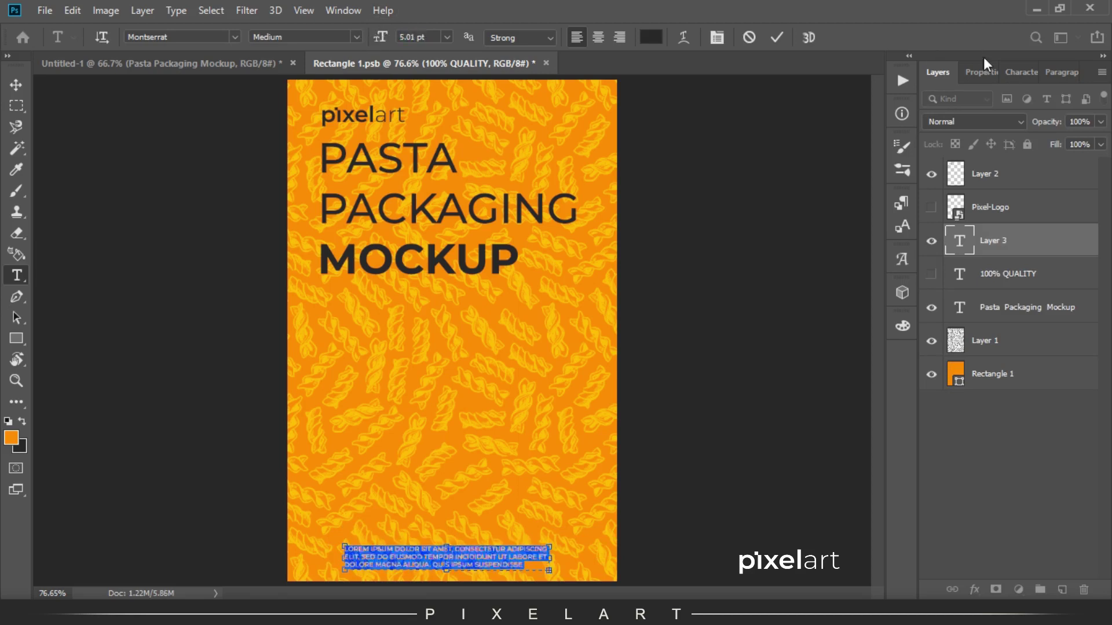
Turn off all caps for the Lorem ipsum paragraph, centre it and set its weight to Light
click(1021, 72)
click(993, 191)
click(598, 37)
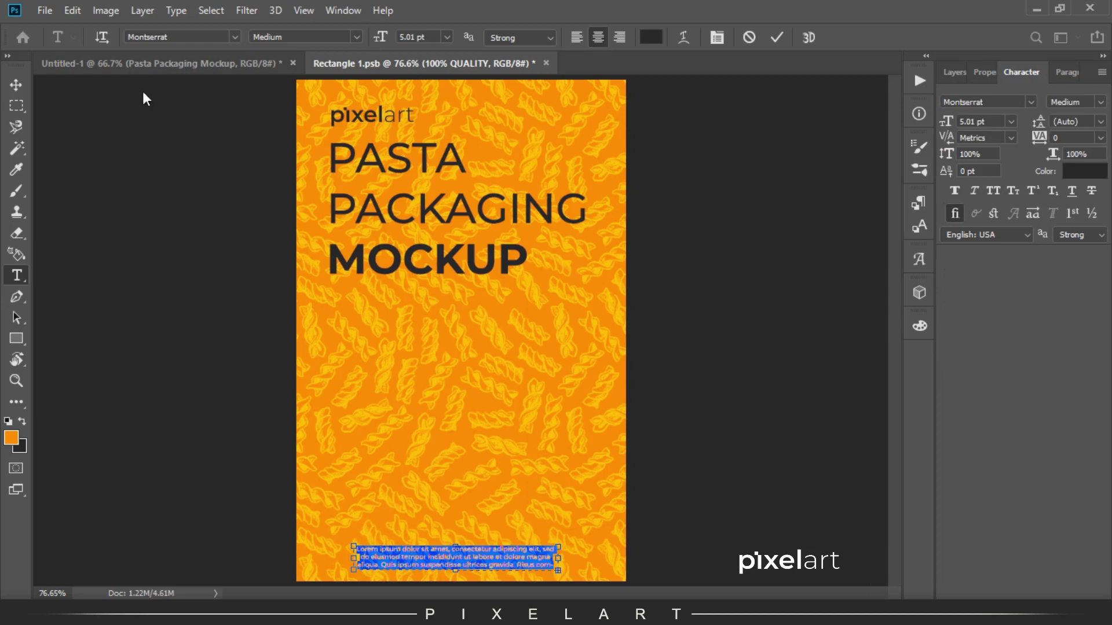
click(355, 37)
click(323, 134)
key(ctrl+Return)
key(v)
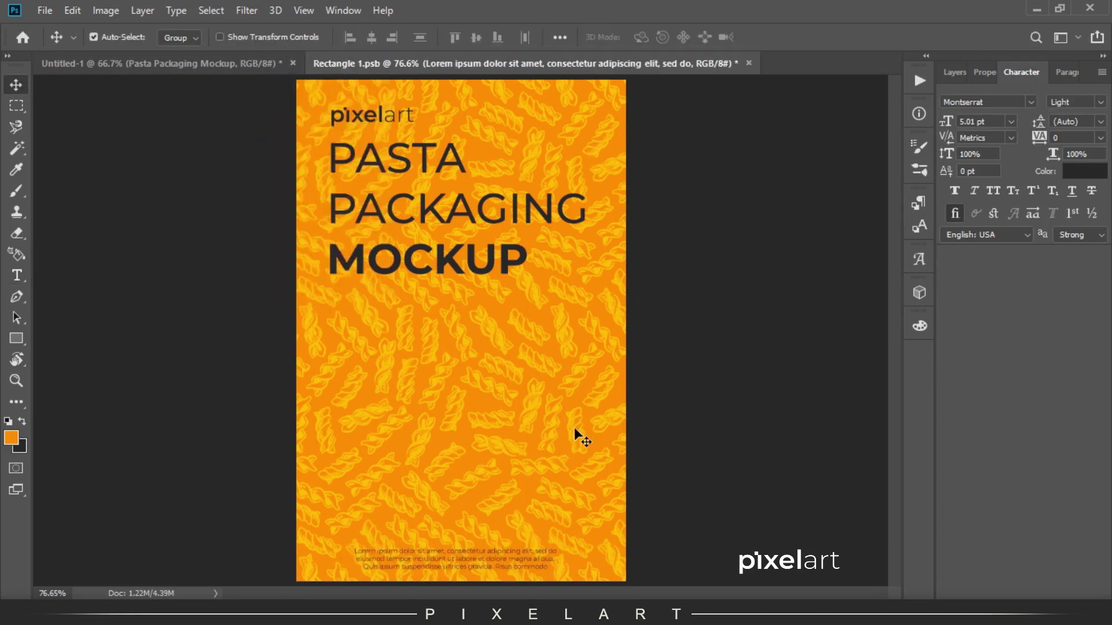
click(153, 521)
drag(900, 228, 675, 211)
click(675, 211)
key(t)
click(467, 551)
key(ctrl+a)
text(Coolest Mockup Designs Craft Here for your Package Designing)
key(ctrl+z)
click(16, 85)
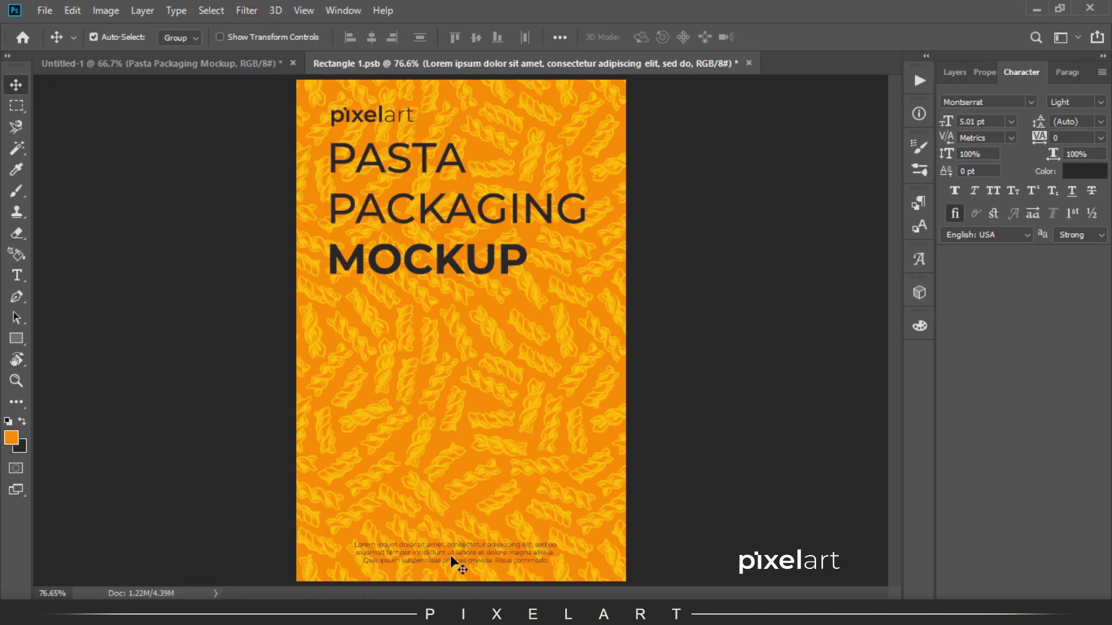
Duplicate the Lorem ipsum paragraph, move the copy below the title and replace its text with "Coolest Mockup Designs Craft here for your Package Designing"
key(ctrl+j)
key(ctrl+t)
drag(422, 550, 398, 306)
key(Return)
key(t)
click(400, 305)
key(ctrl+a)
text(Cookies Mockup Designs Click here for your Package Designing)
Format the tagline below the title as left-aligned Medium Italic text at 8.01 pt
key(ctrl+a)
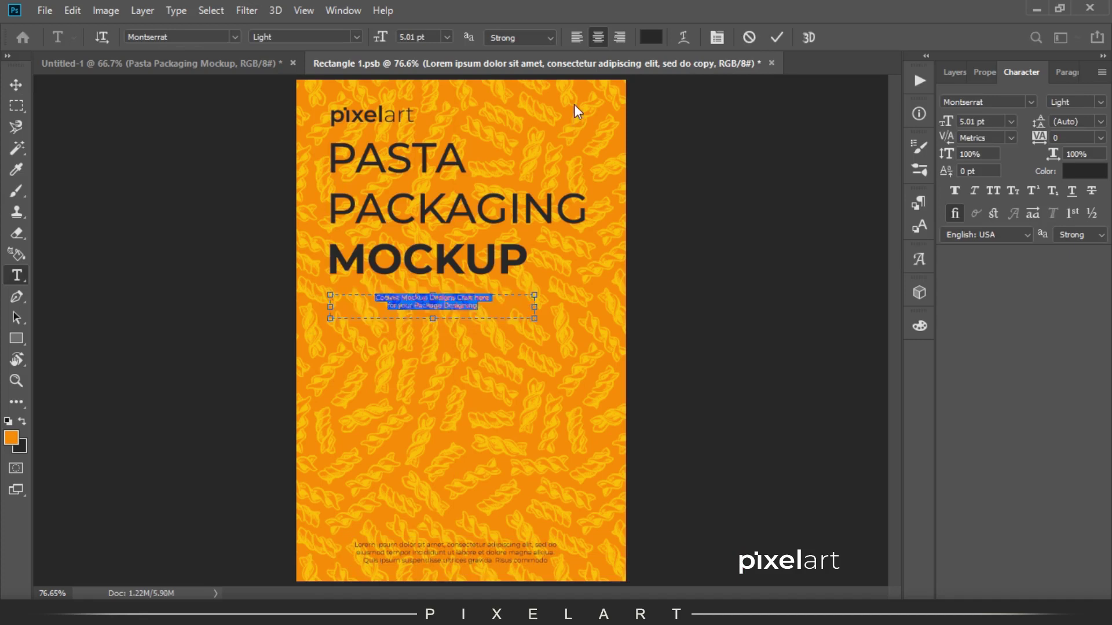
click(576, 37)
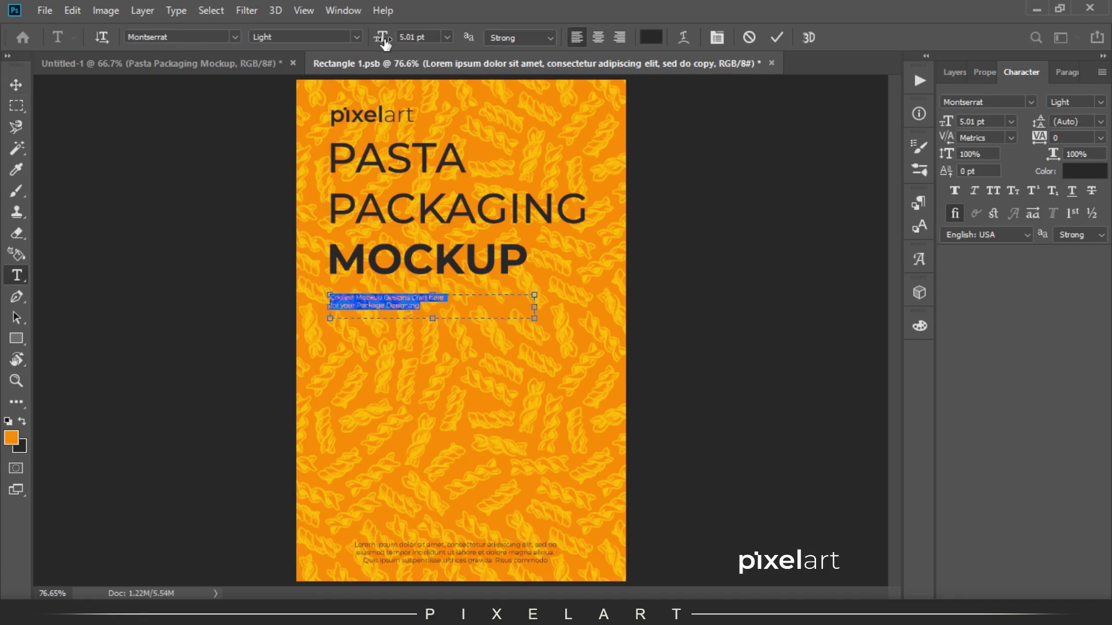
drag(383, 43, 396, 44)
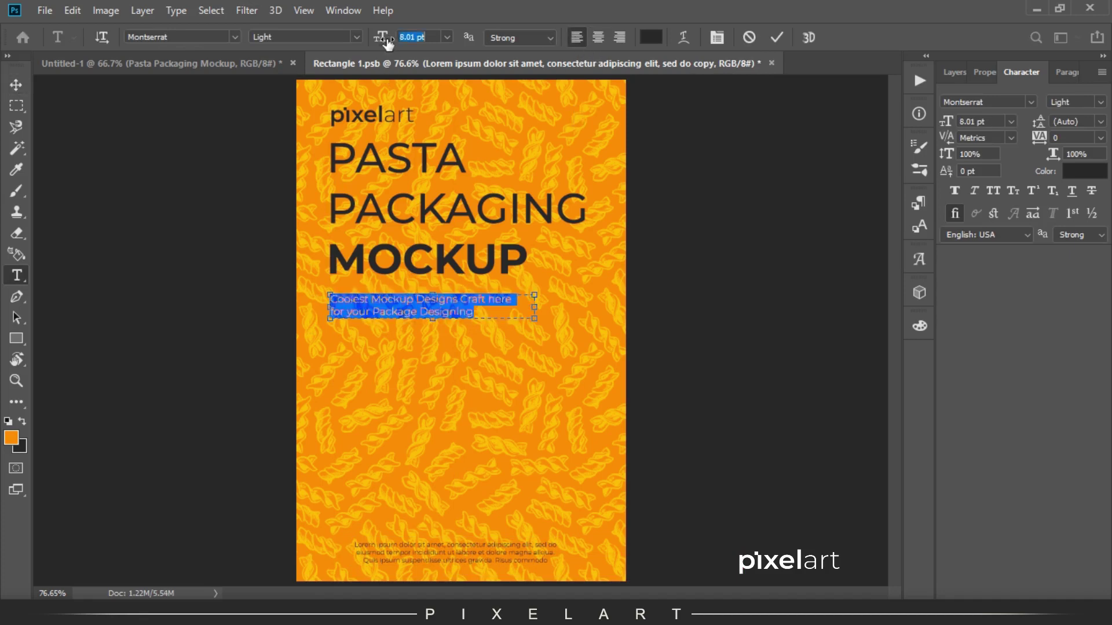
click(16, 85)
double_click(461, 310)
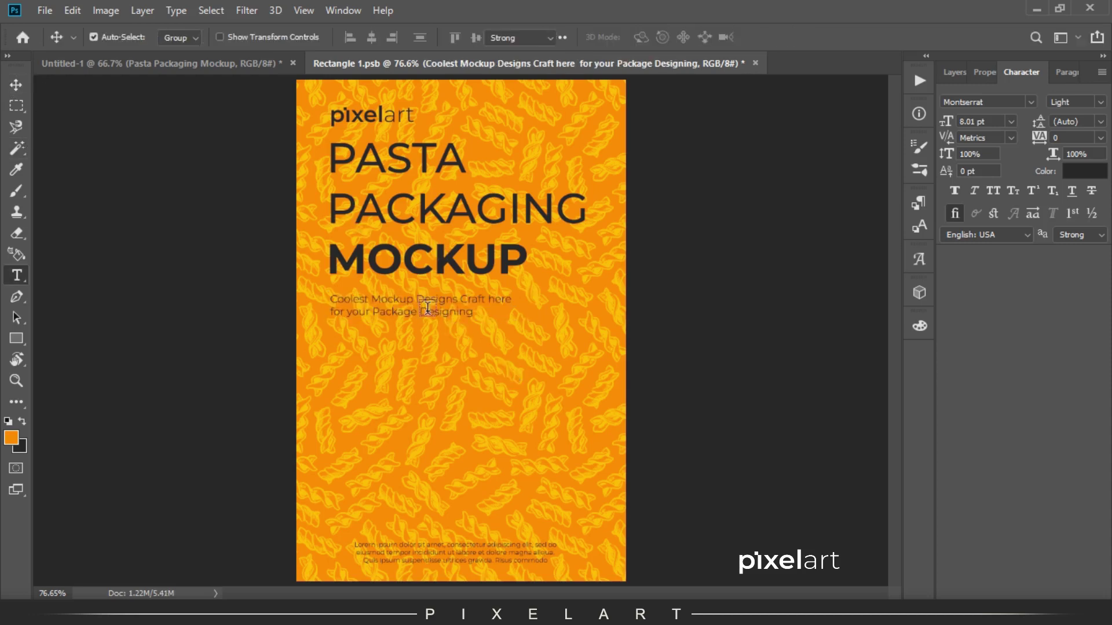
click(357, 36)
click(291, 196)
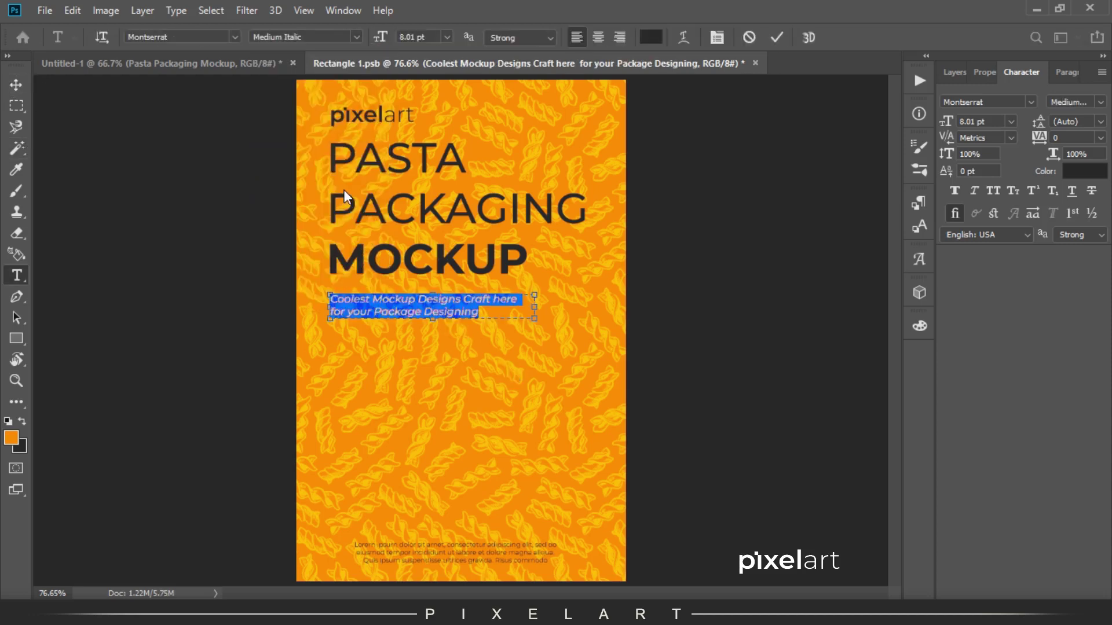
click(17, 88)
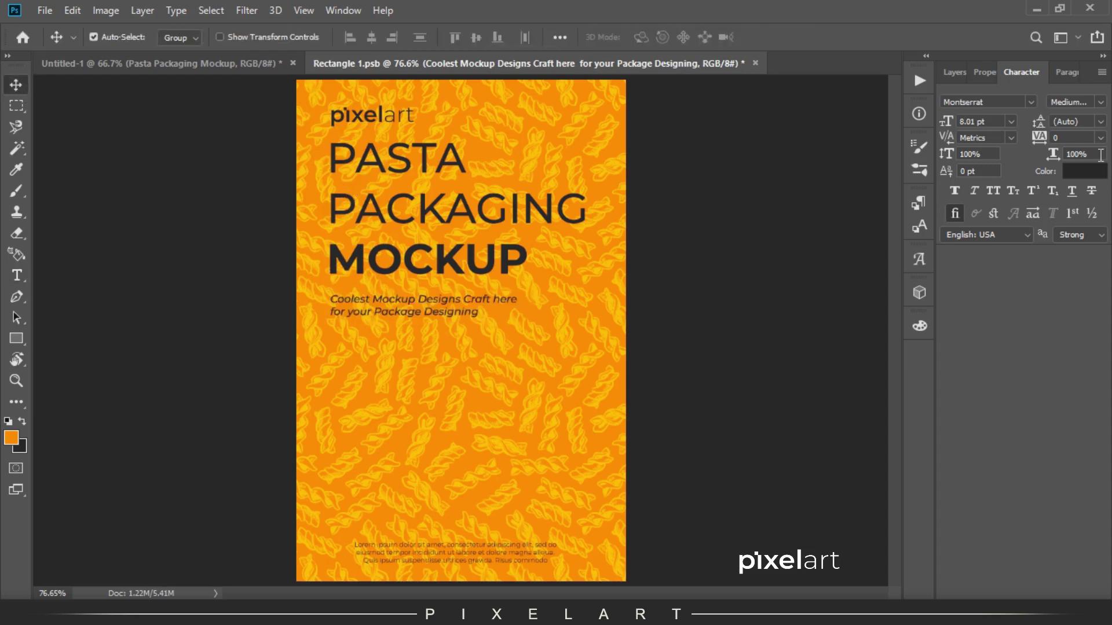
Select the Lorem ipsum paragraph and shift it sideways along the label's bottom edge
click(953, 73)
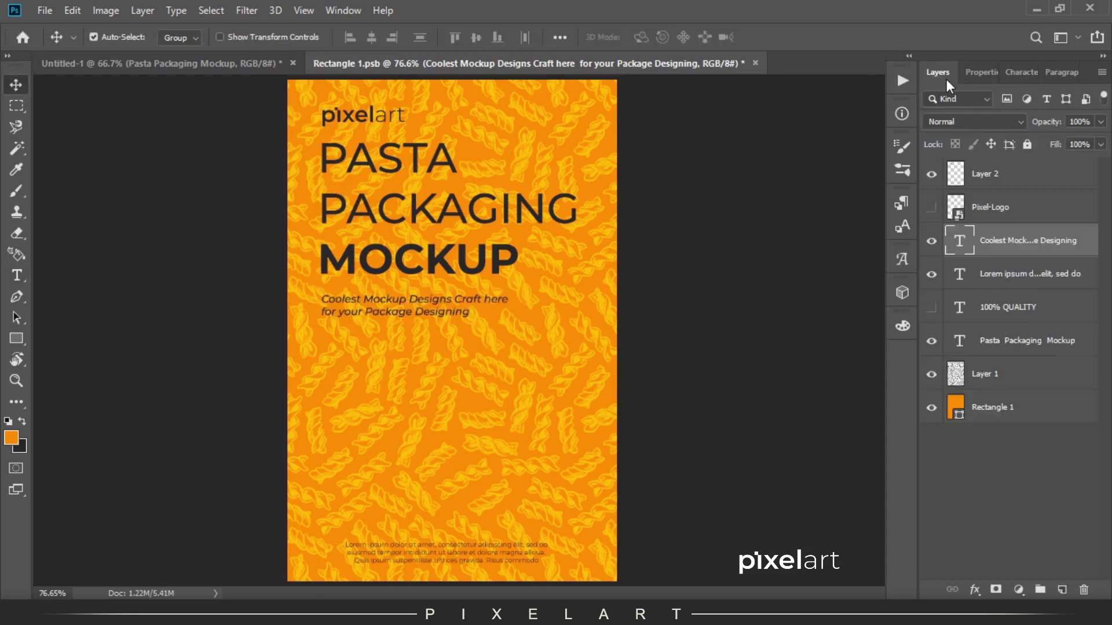
click(978, 277)
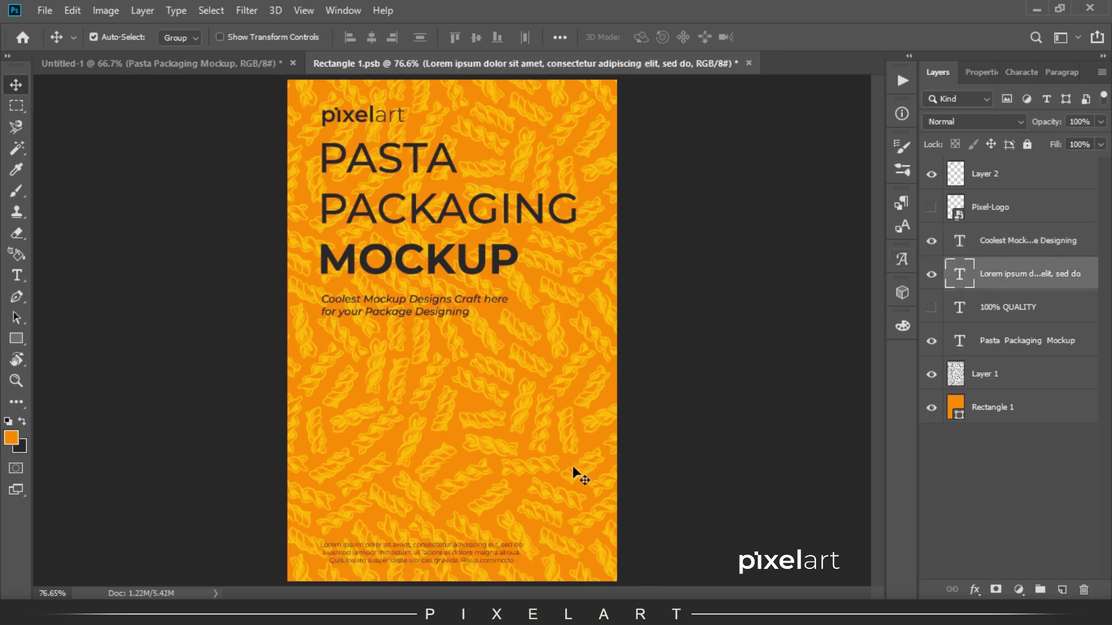
double_click(472, 561)
click(15, 86)
Show the Pixel-Logo layer, rotate the logo to run vertically and enlarge it along the label's right side
click(931, 208)
click(992, 214)
key(ctrl+t)
drag(418, 154, 533, 372)
drag(689, 144, 398, 74)
drag(670, 105, 796, 5)
drag(650, 200, 716, 233)
key(Return)
Fill the vertical logo's outline with white (ffffff) on a new layer, and hide the original Pixel-Logo layer
ctrl+click(951, 207)
click(24, 446)
text(ffffff)
key(Return)
click(1062, 590)
key(ctrl+BackSpace)
click(931, 241)
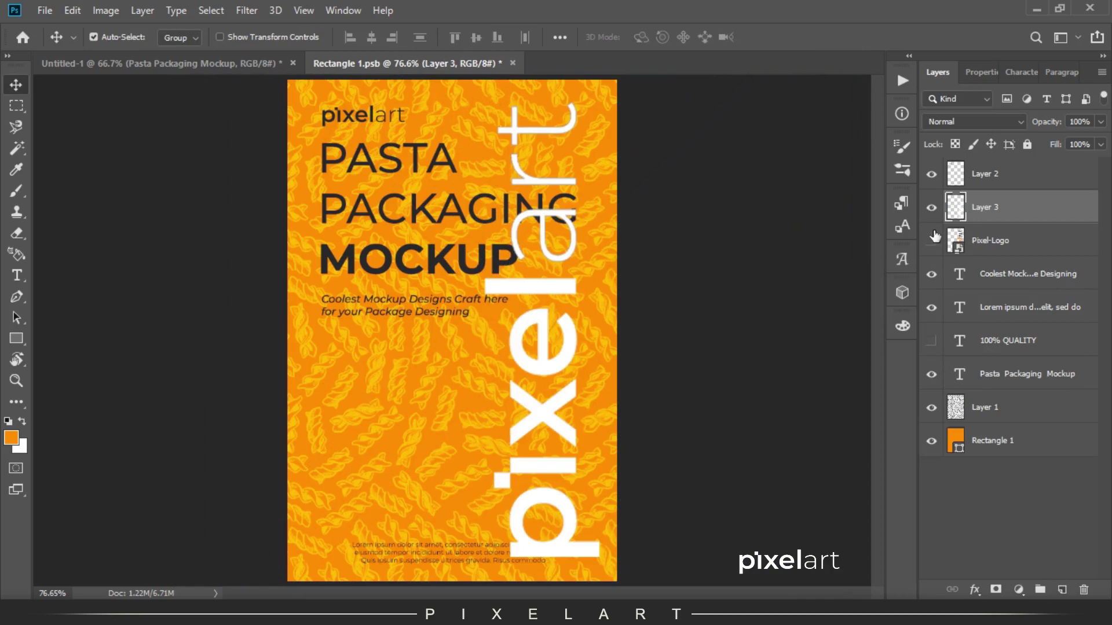
key(ctrl+d)
Place the white vertical logo layer below the title text layer and set its opacity to 15%
key(1)
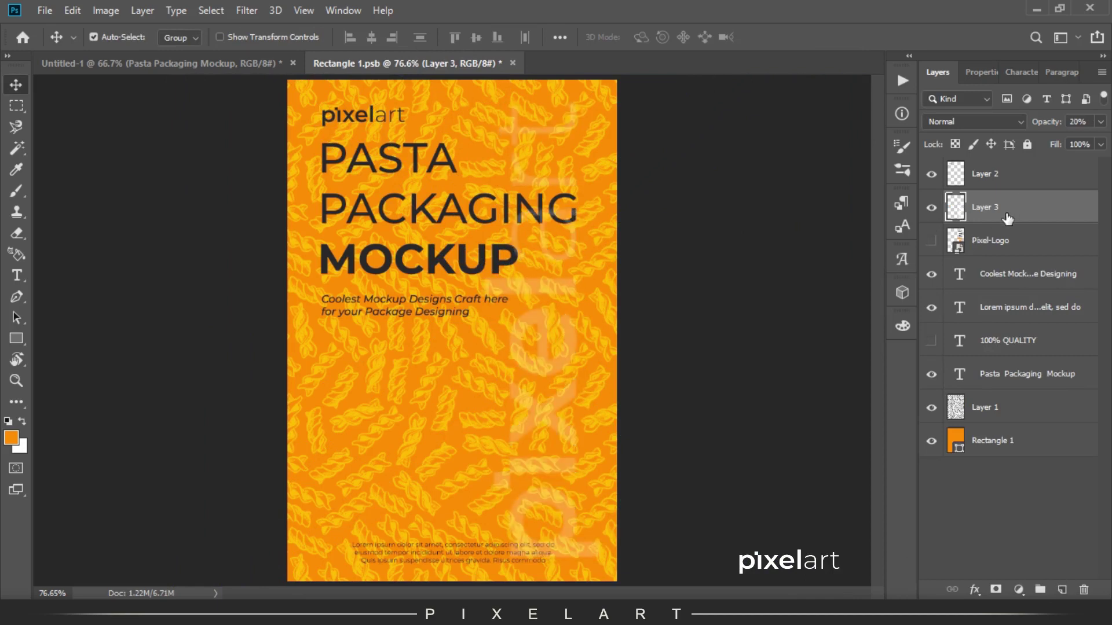
key(3)
drag(1008, 222, 1008, 402)
key(1)
key(5)
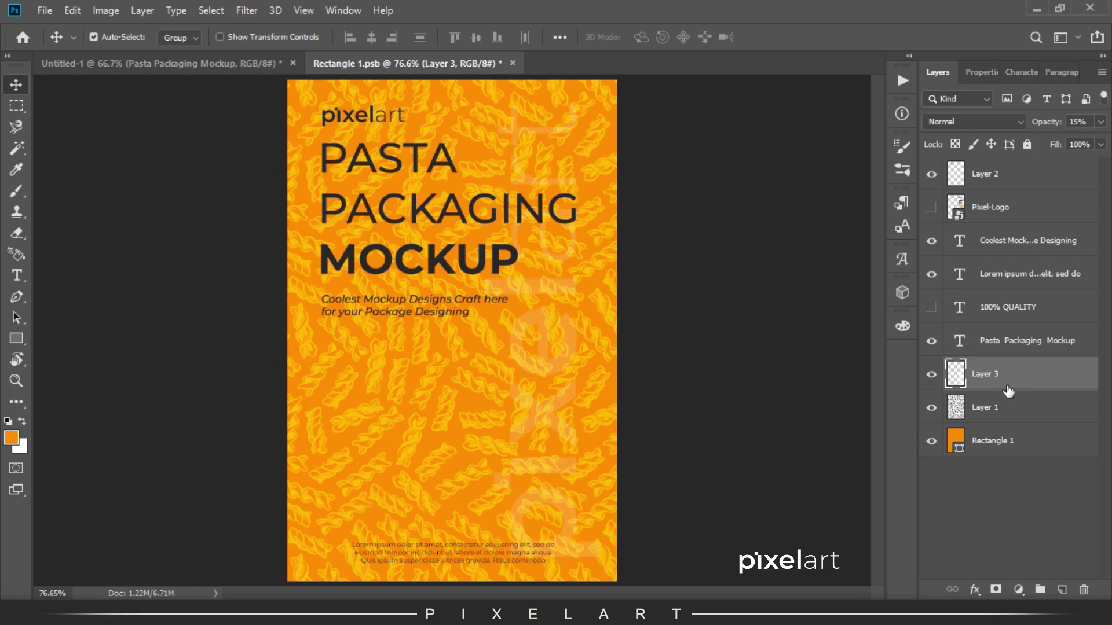
Save the label artwork and switch to the mockup document to check the package
click(29, 10)
click(91, 165)
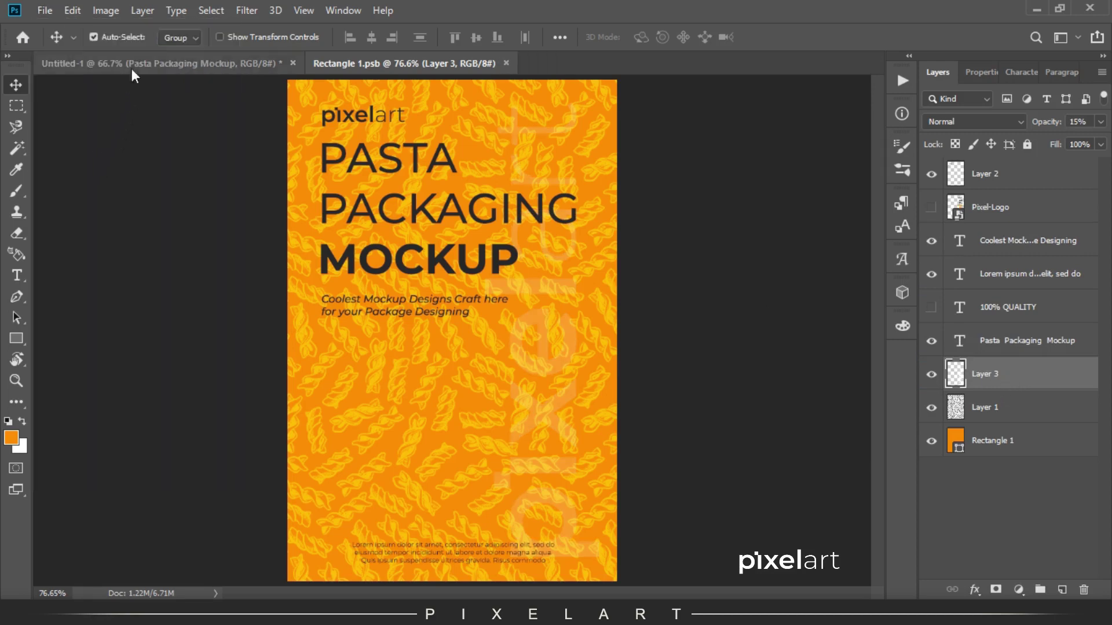
click(168, 63)
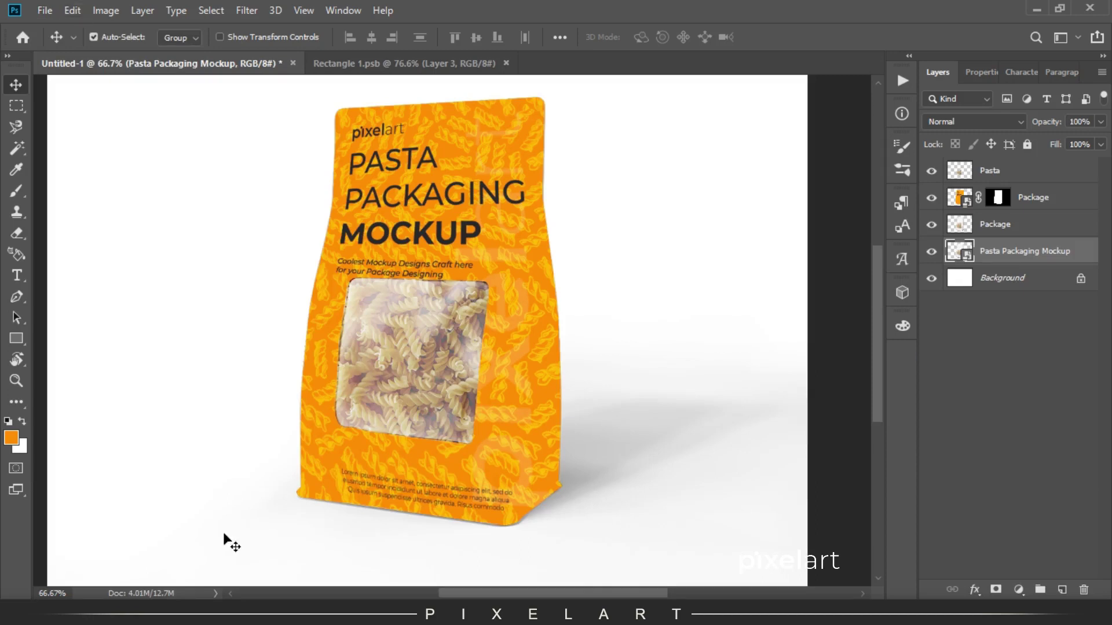
Scale the small logo, title and tagline in the label artwork down together to about 81%
click(374, 63)
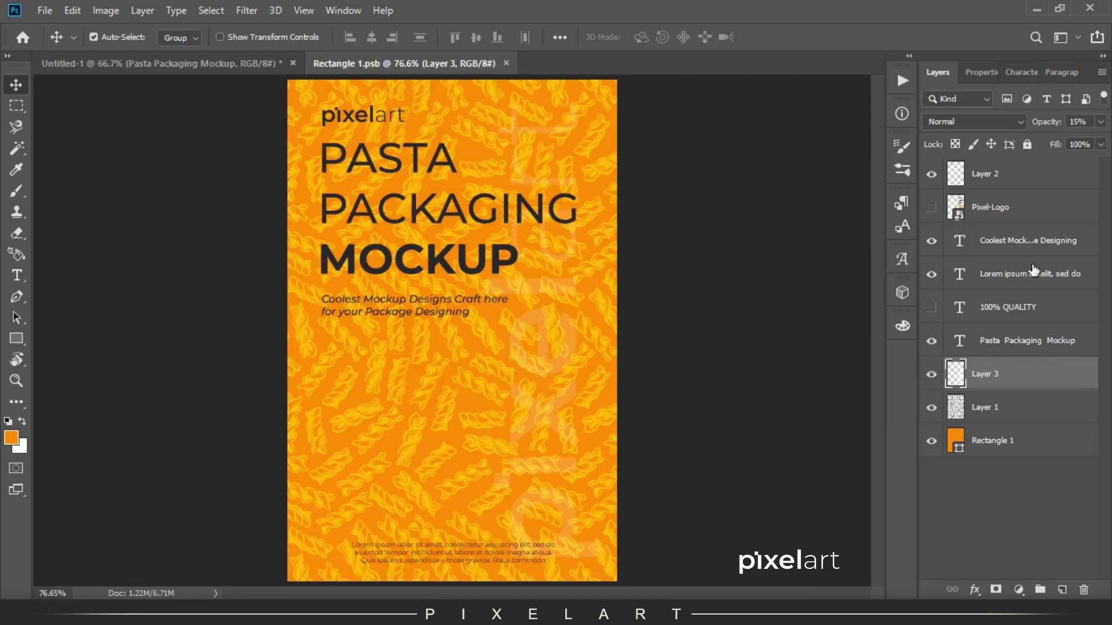
click(1031, 346)
ctrl+click(996, 186)
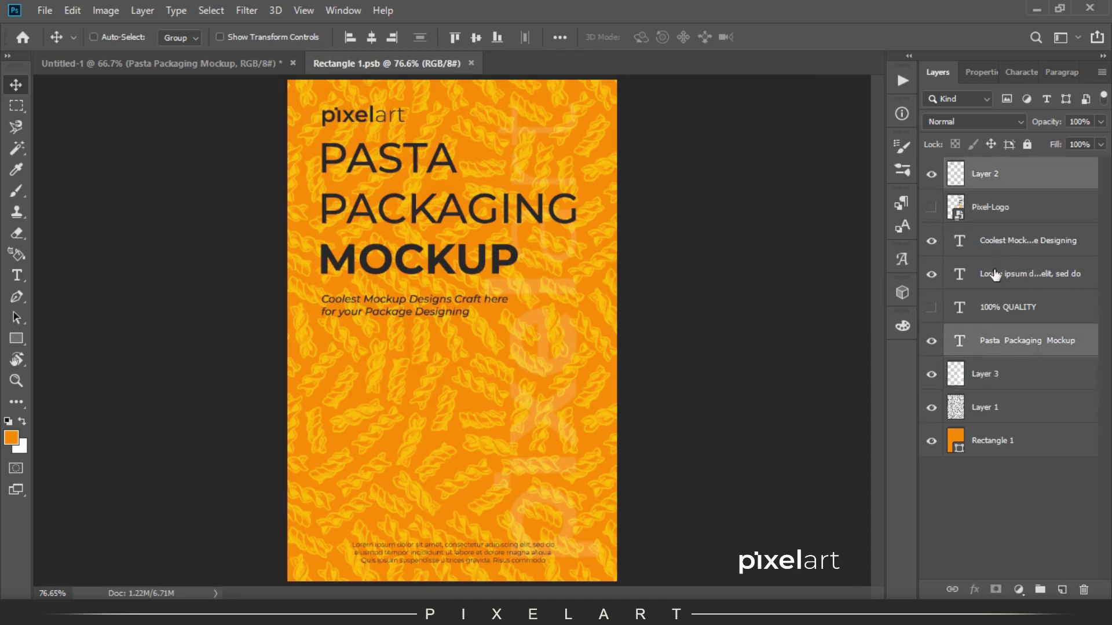
ctrl+click(996, 247)
key(ctrl+t)
drag(571, 317, 511, 301)
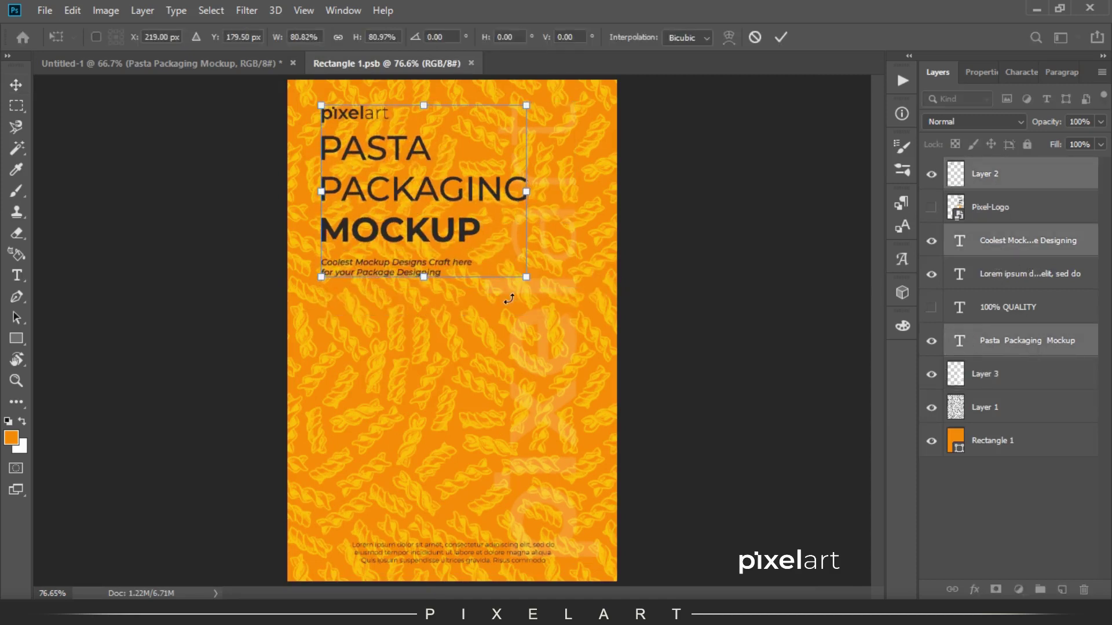
key(Return)
Shrink the Lorem ipsum paragraph slightly, then save the label artwork and view the updated mockup
click(1036, 286)
key(ctrl+t)
drag(556, 541, 541, 542)
key(Return)
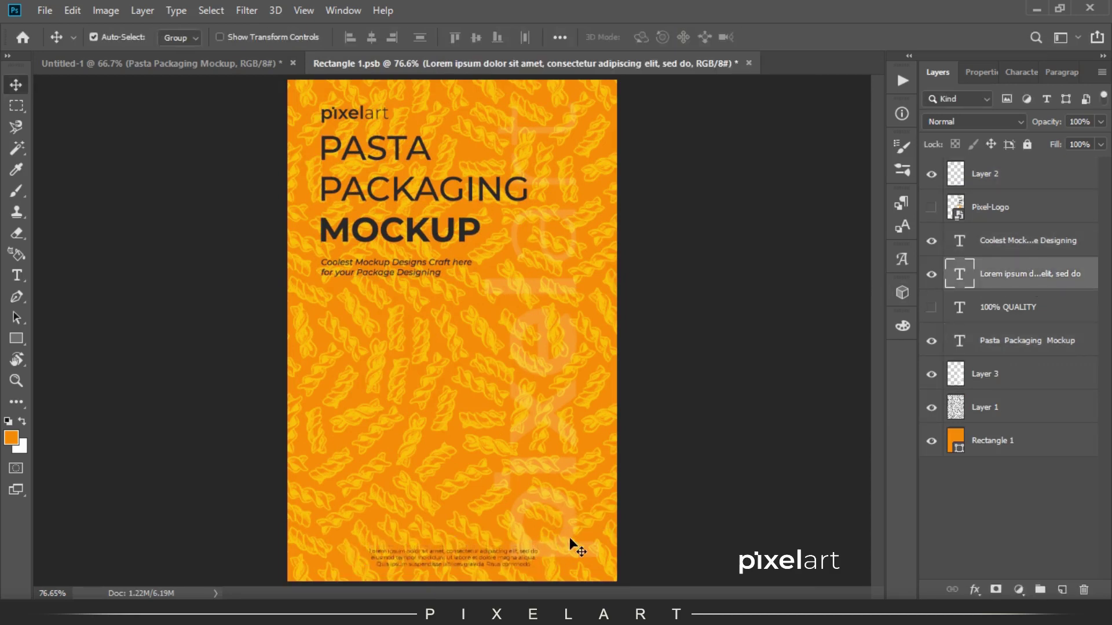
click(45, 10)
click(119, 165)
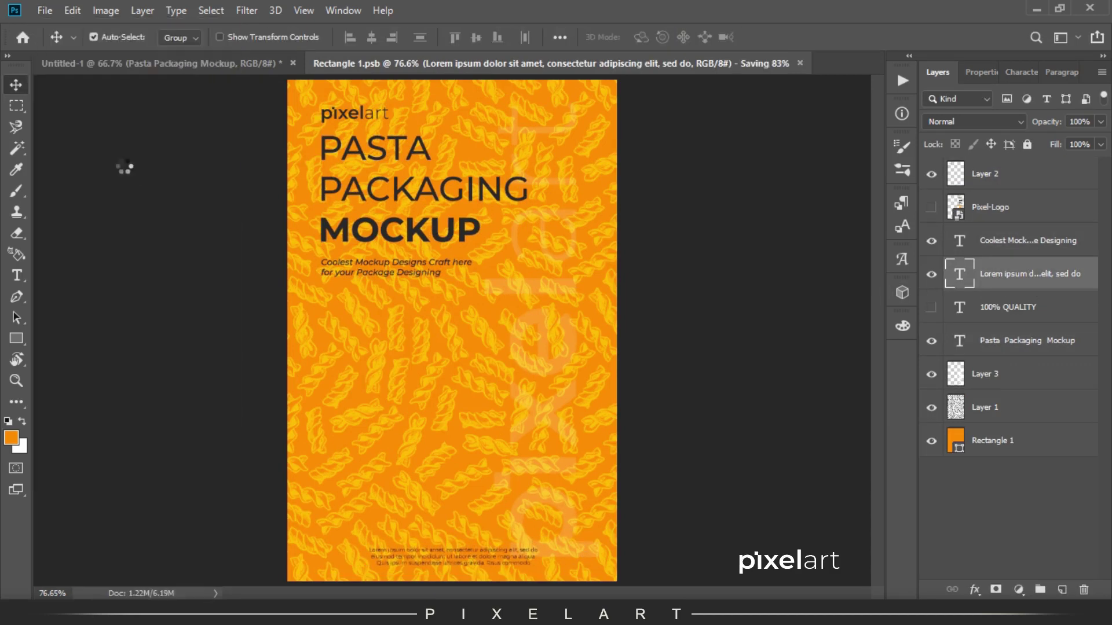
click(158, 65)
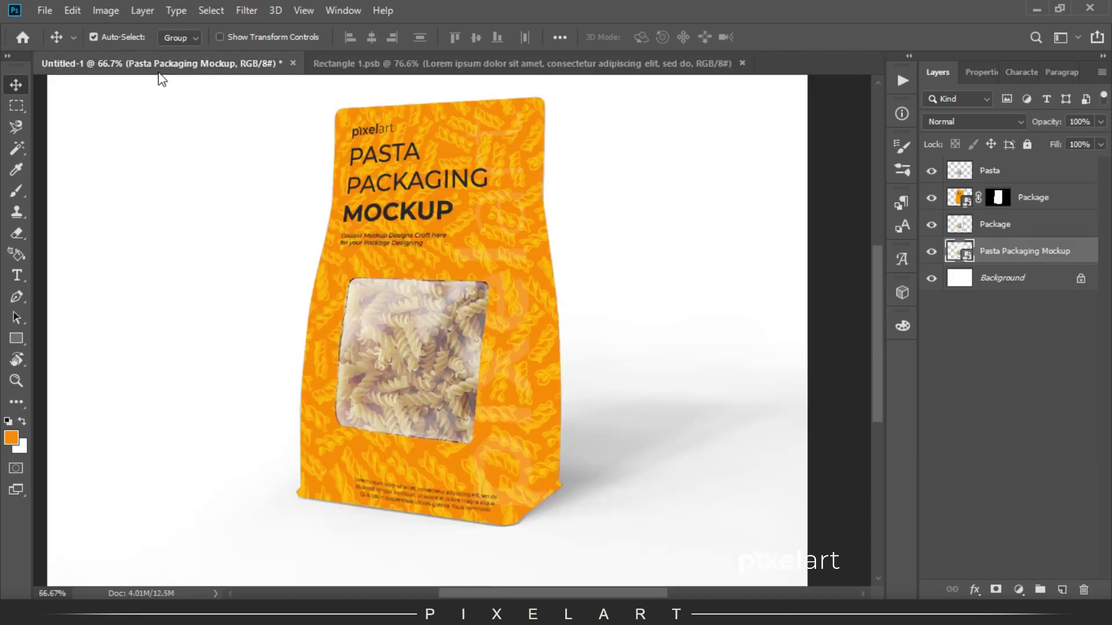
Nudge the Lorem ipsum paragraph to the left in the label artwork and save it to update the mockup
click(552, 65)
key(shift+Left)
key(shift+Left)
key(shift+Left)
key(shift+Left)
key(shift+Left)
key(shift+Left)
click(44, 10)
click(100, 166)
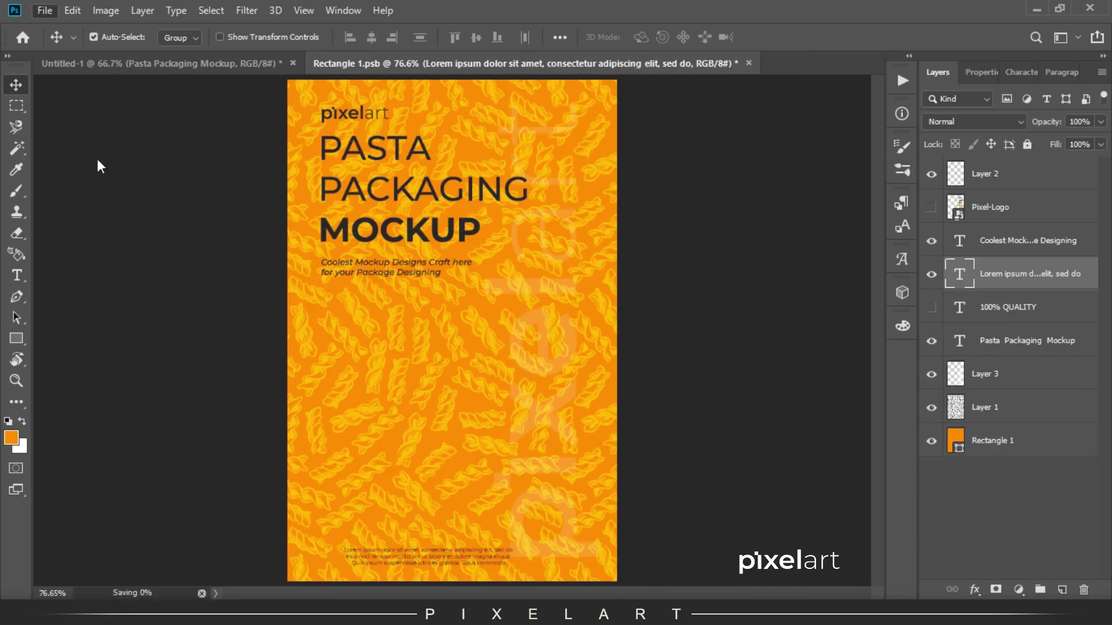
click(139, 67)
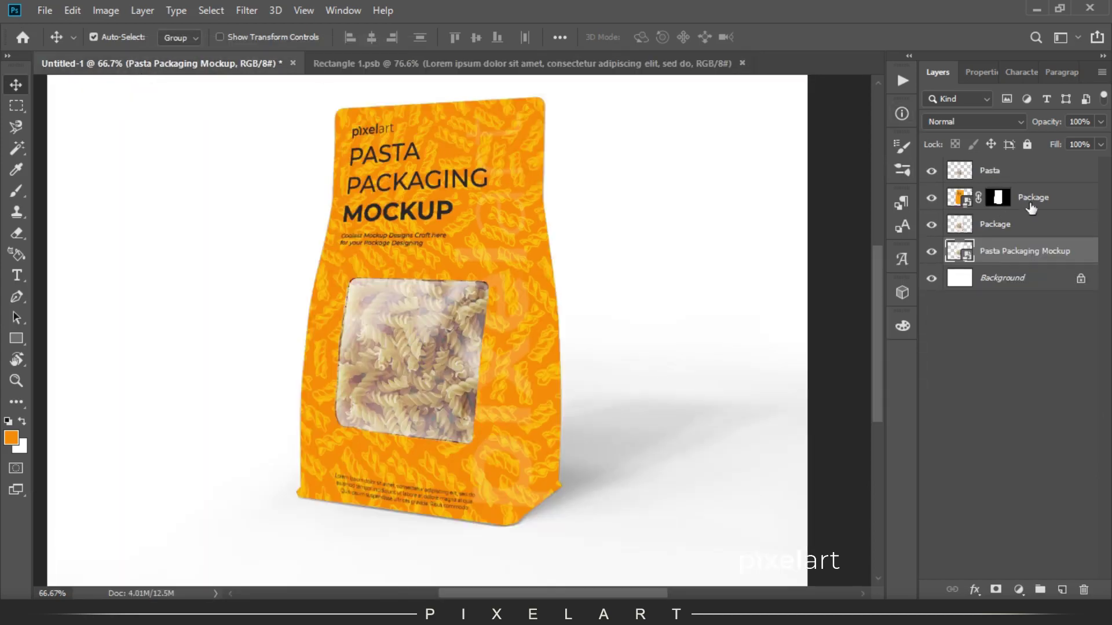
Set the blend mode of the masked Package smart object layer to Linear Burn
click(1030, 200)
click(989, 123)
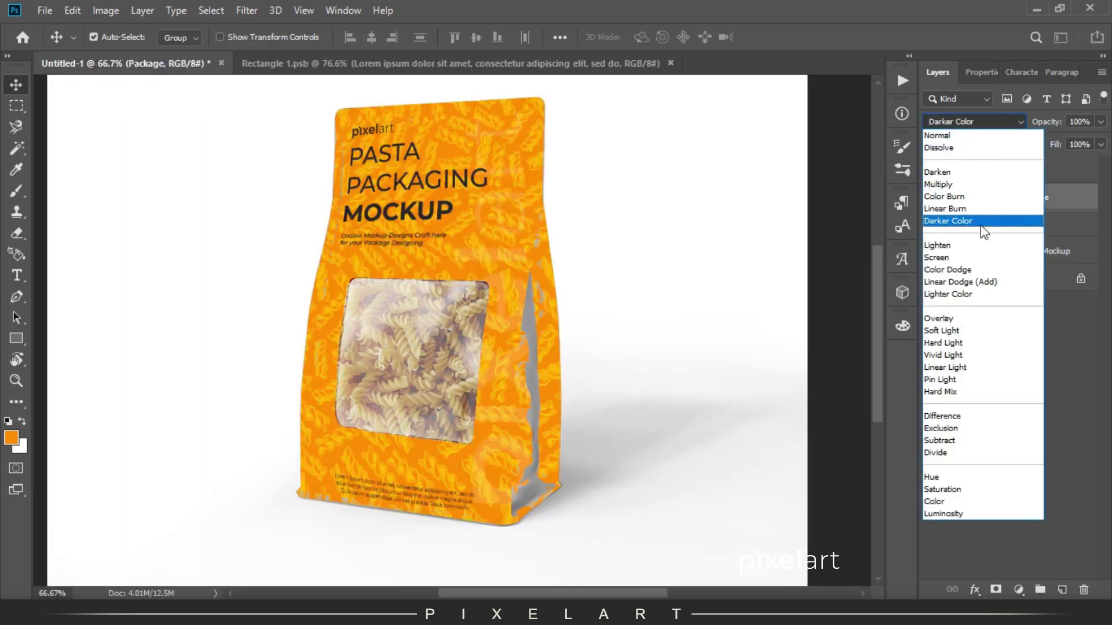
click(979, 210)
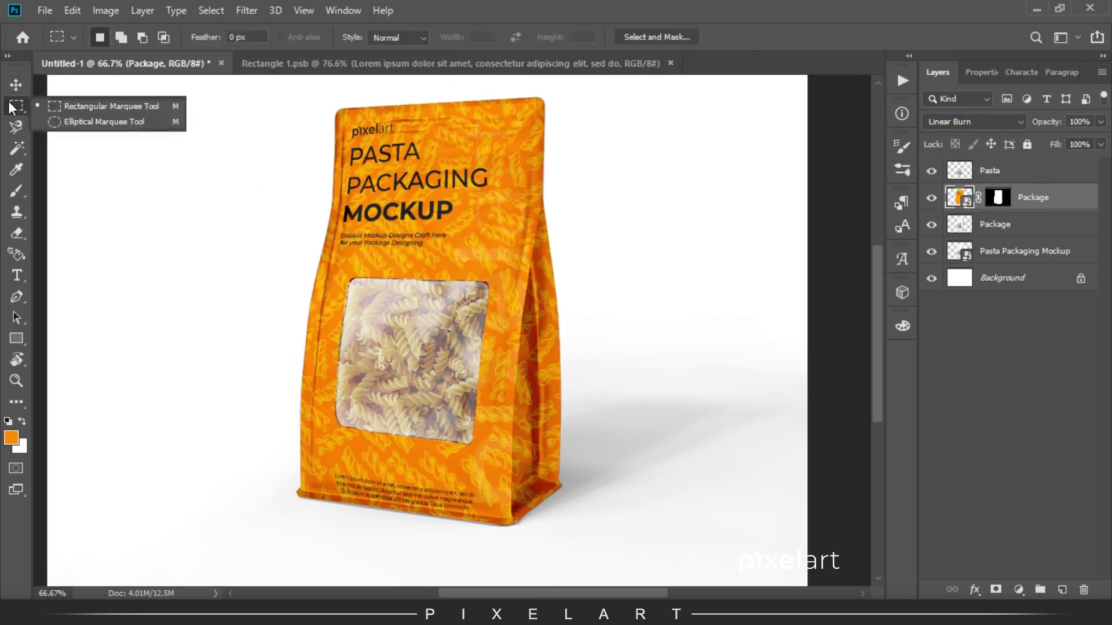
Nudge the label's small logo, title and tagline right and down together, and save the artwork to update the mockup
click(451, 63)
click(1014, 179)
ctrl+click(1015, 247)
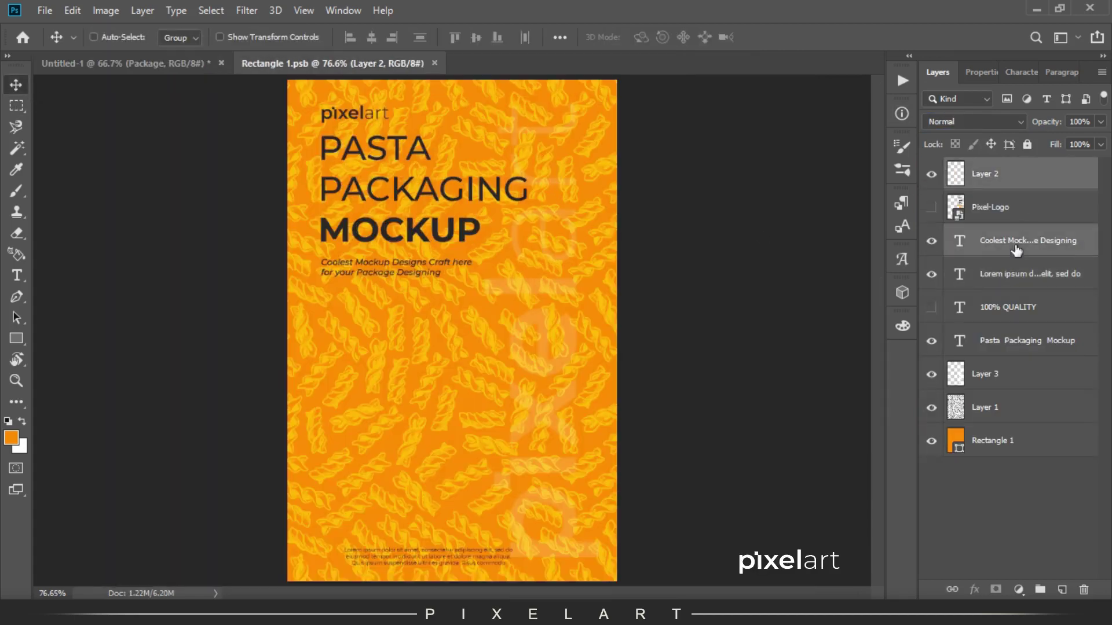
ctrl+click(1005, 340)
key(shift+Right)
key(shift+Down)
key(shift+Right)
key(shift+Down)
click(45, 10)
click(99, 159)
click(107, 65)
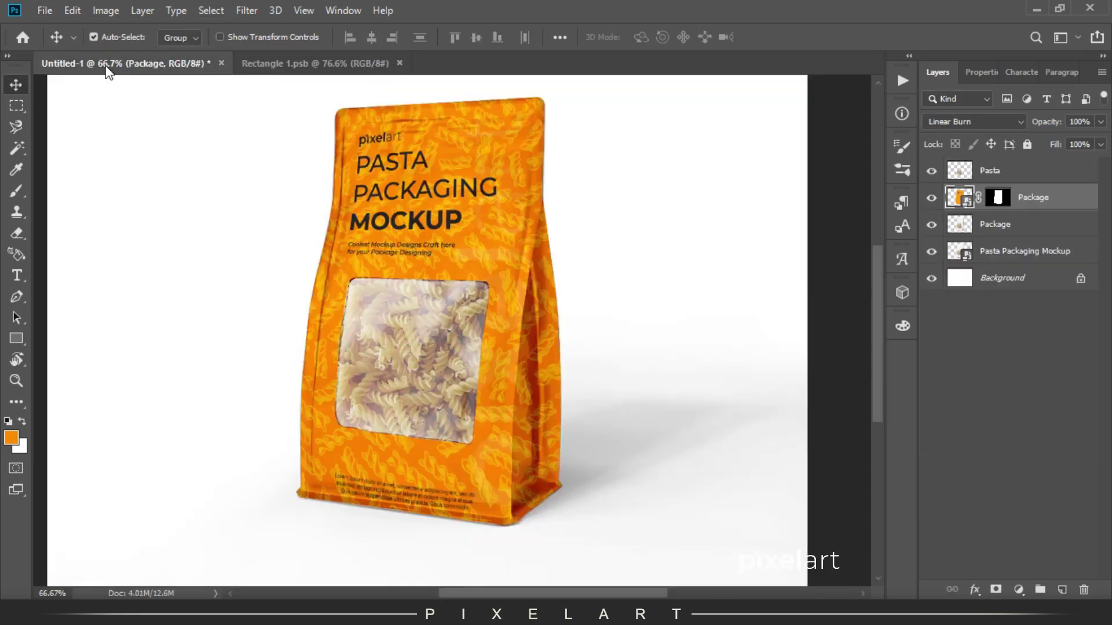
Nudge the logo, title and tagline further down on the label and save the artwork again
click(316, 65)
key(shift+Down)
key(shift+Down)
click(45, 10)
click(99, 156)
click(131, 63)
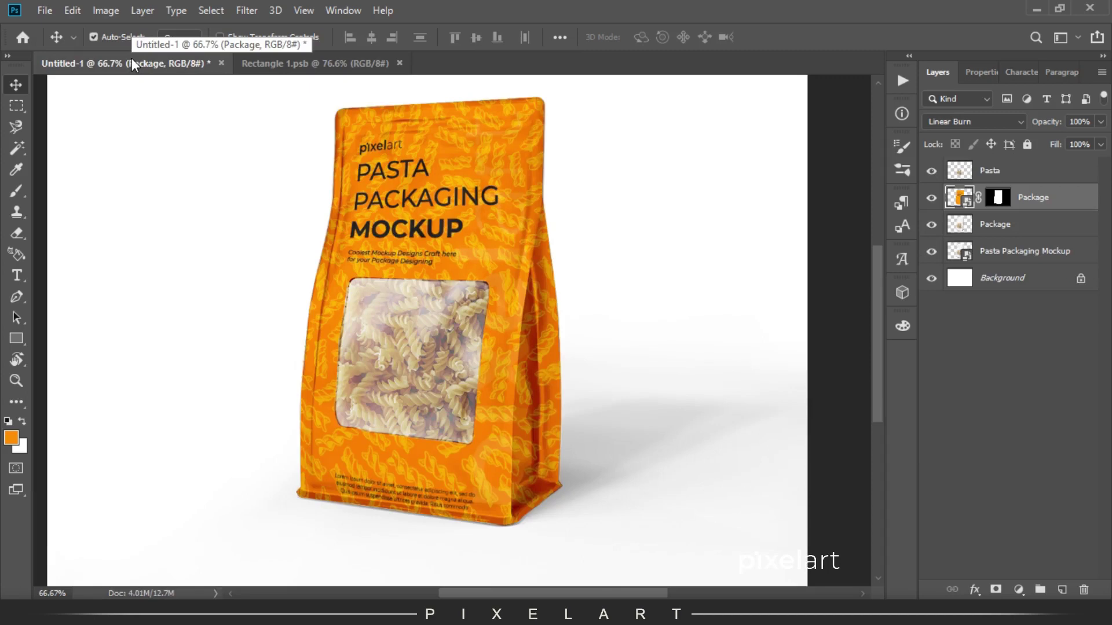
Raise the white vertical logo's opacity to 30% and save the label artwork to update the mockup
click(315, 64)
click(1016, 382)
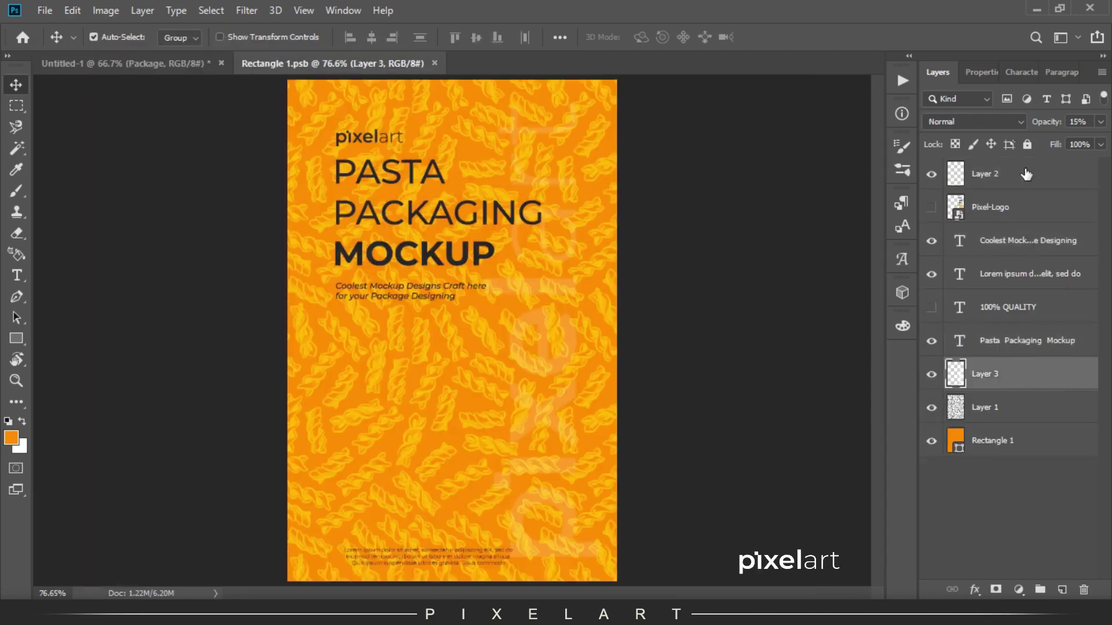
key(2)
key(5)
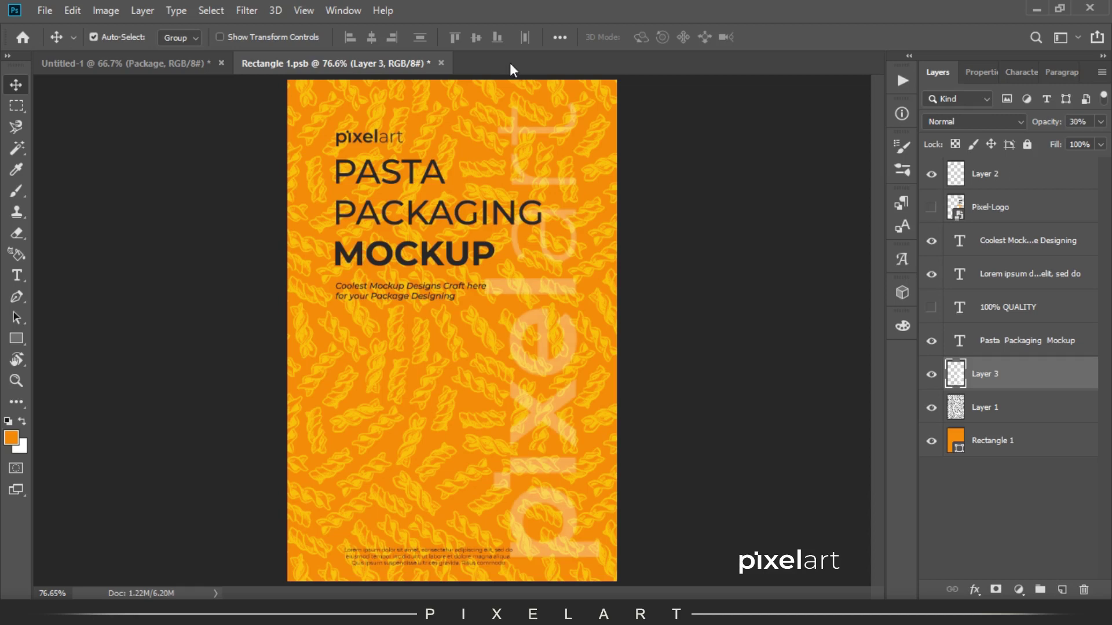
click(44, 10)
click(67, 155)
click(132, 60)
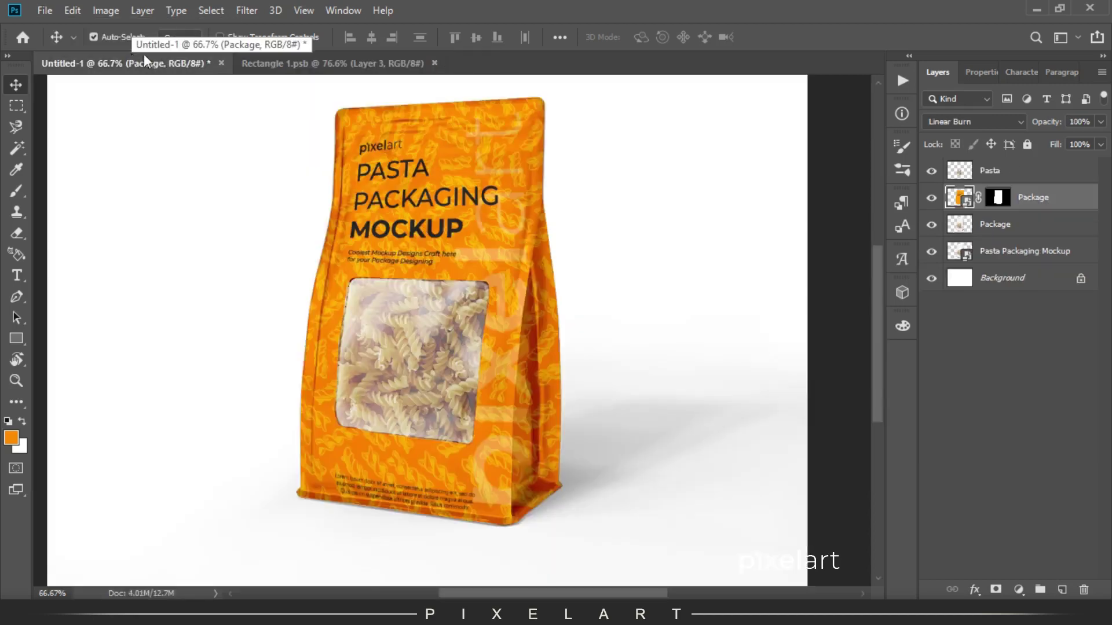
Nudge the white vertical logo left on the label artwork and save it to update the mockup
click(272, 58)
key(shift+Left)
key(shift+Left)
key(shift+Left)
key(shift+Left)
key(shift+Left)
key(shift+Left)
key(shift+Left)
key(shift+Left)
key(shift+Left)
key(shift+Left)
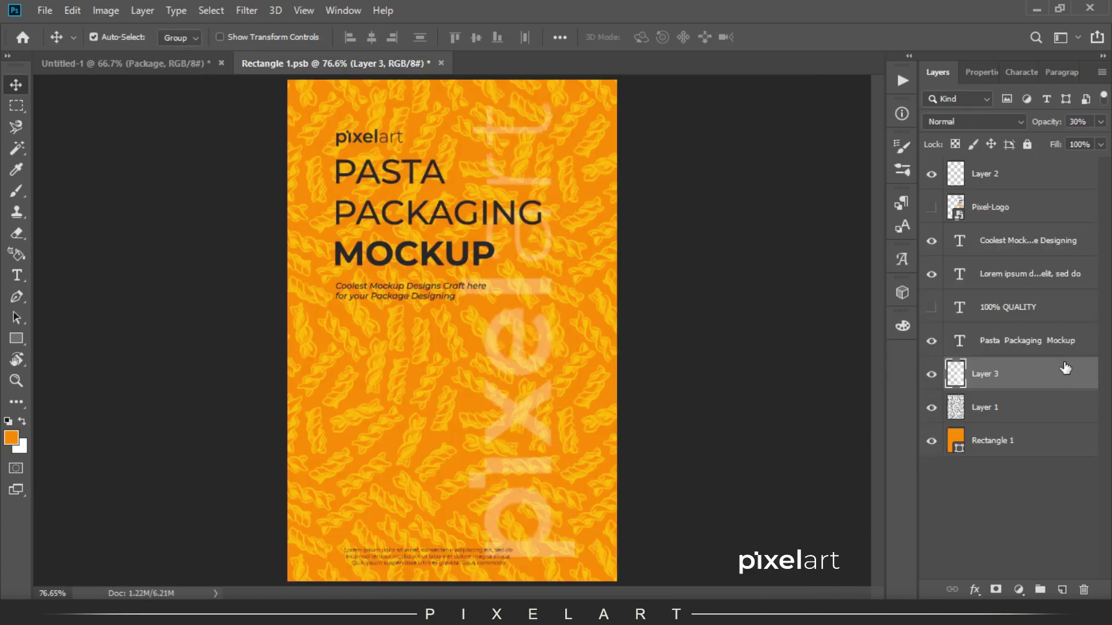
click(72, 11)
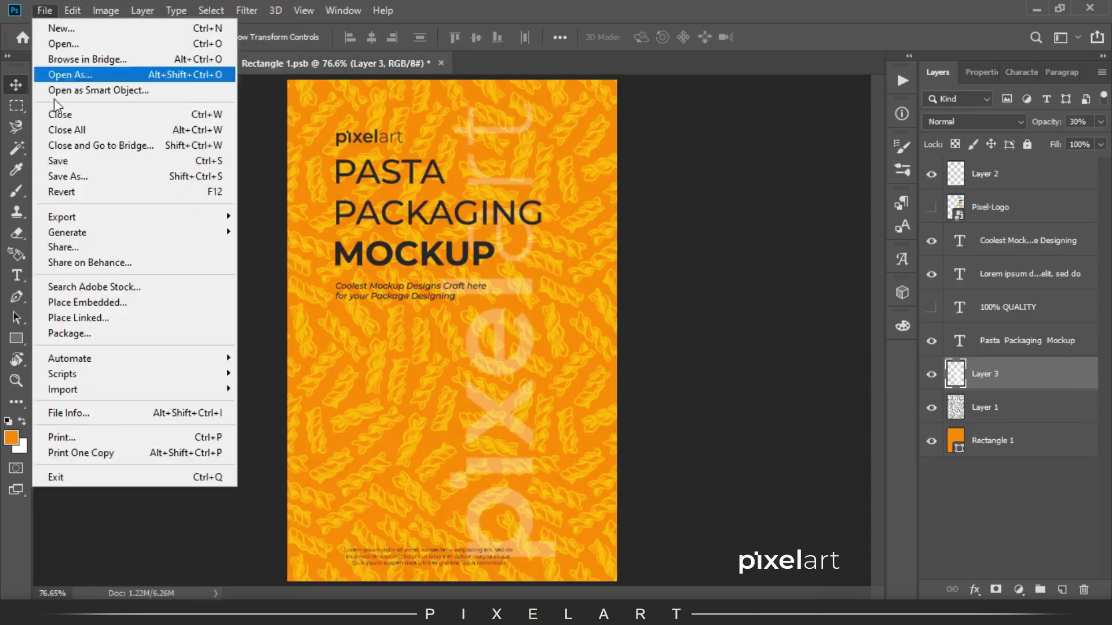
click(70, 162)
click(98, 65)
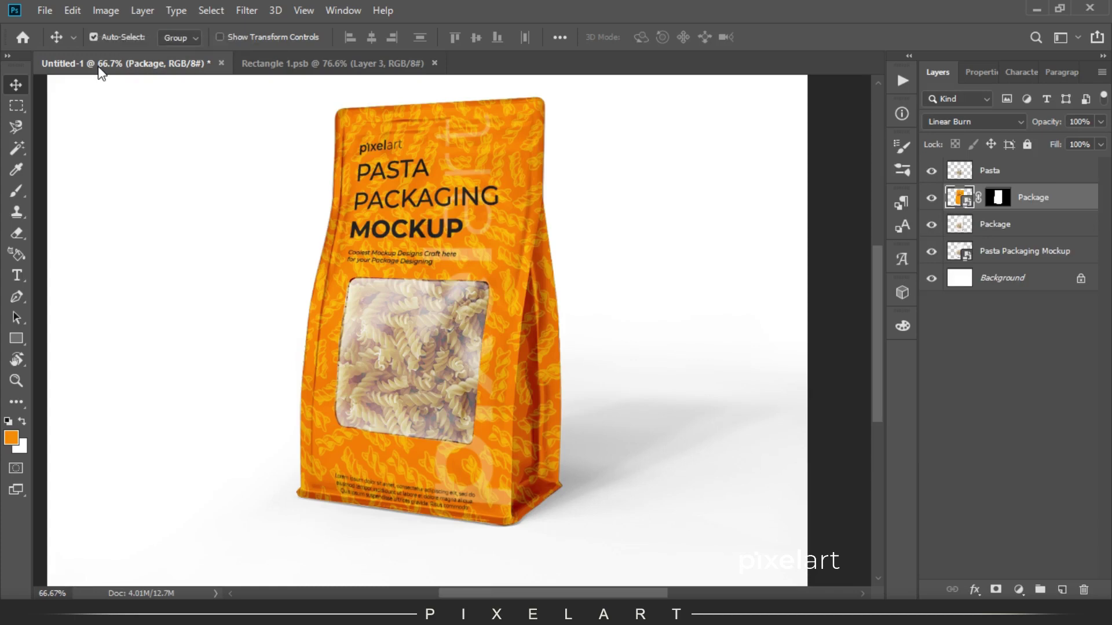
Duplicate the Pasta Packaging Mockup layer and place the copy at the top of the layer stack
key(ctrl+minus)
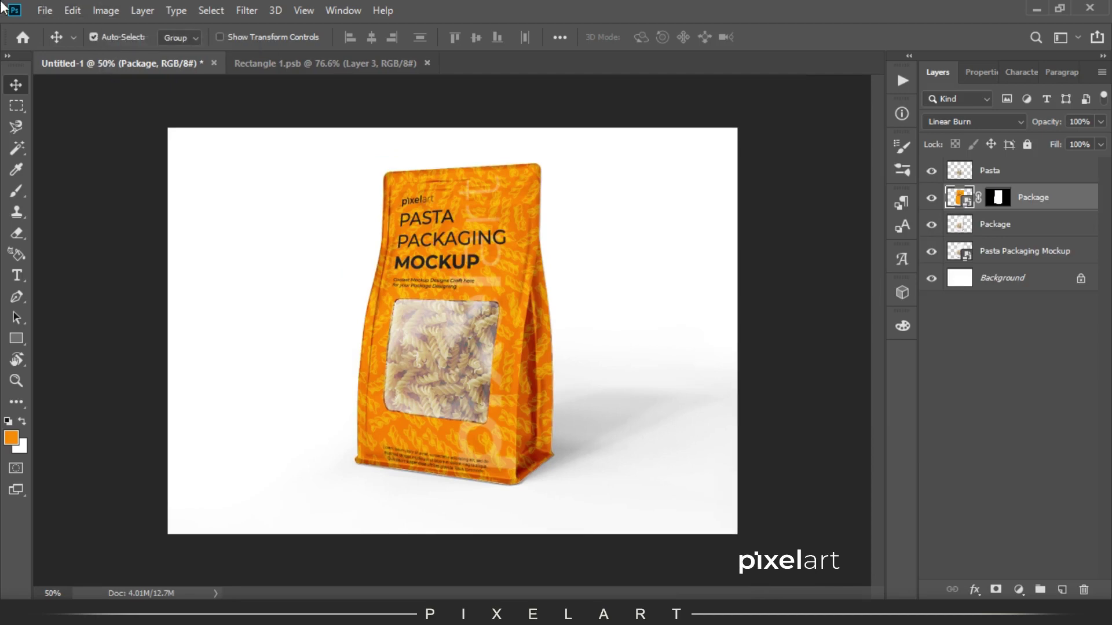
click(933, 172)
click(1012, 258)
right_click(1054, 253)
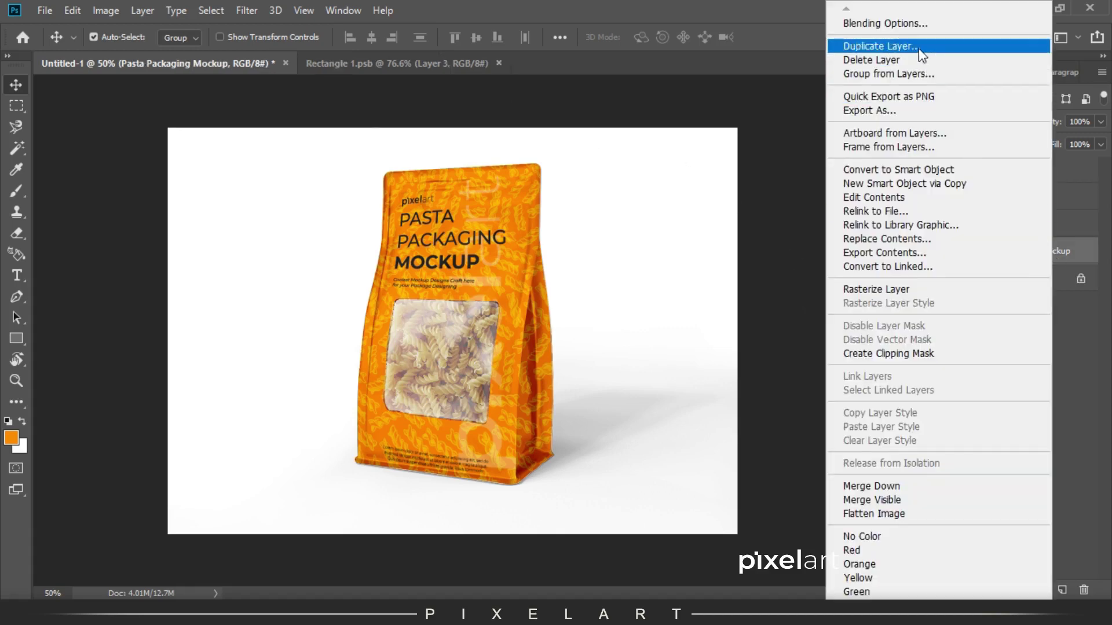
click(882, 45)
click(690, 156)
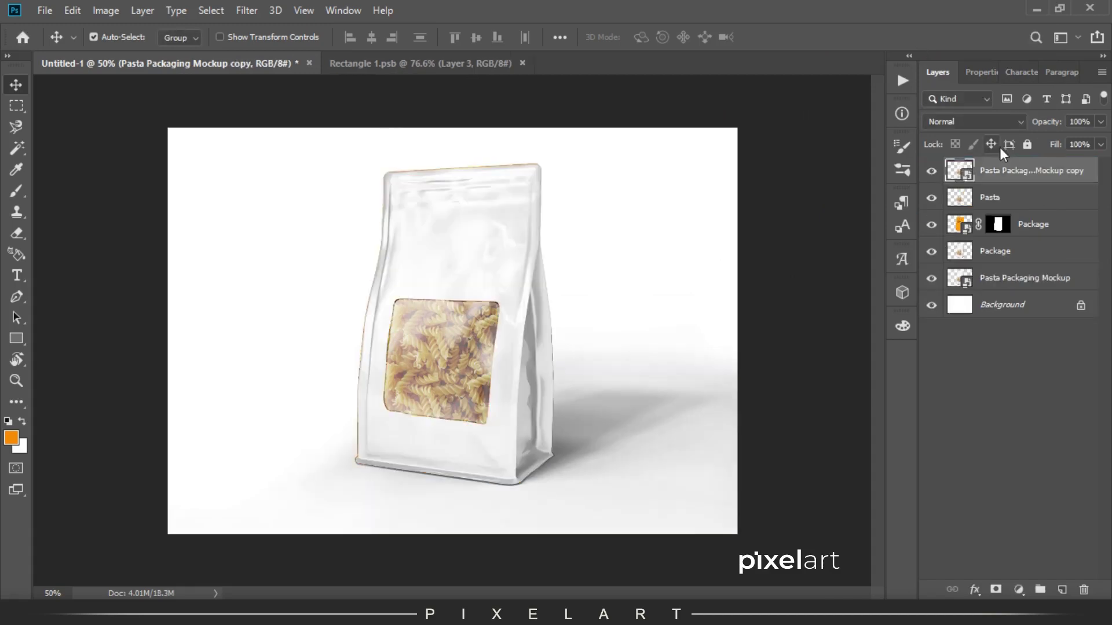
Add a Brightness/Contrast adjustment layer above the copied mockup layer and adjust it to deepen the shadows
click(1023, 588)
click(1042, 288)
drag(1008, 170, 998, 209)
click(937, 73)
Add a Levels adjustment layer on top and set its midtone value to 0.75
click(1020, 590)
click(1029, 373)
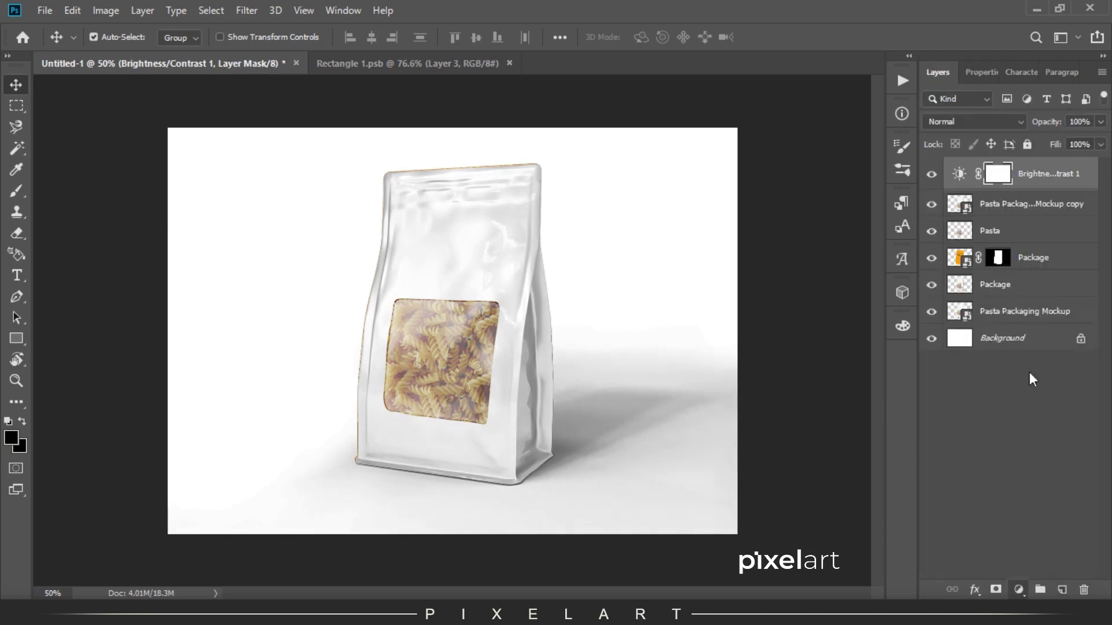
mouse_move(1020, 243)
mouse_down()
mouse_move(1037, 244)
mouse_move(994, 243)
mouse_move(1045, 243)
mouse_move(1034, 243)
mouse_up()
click(934, 71)
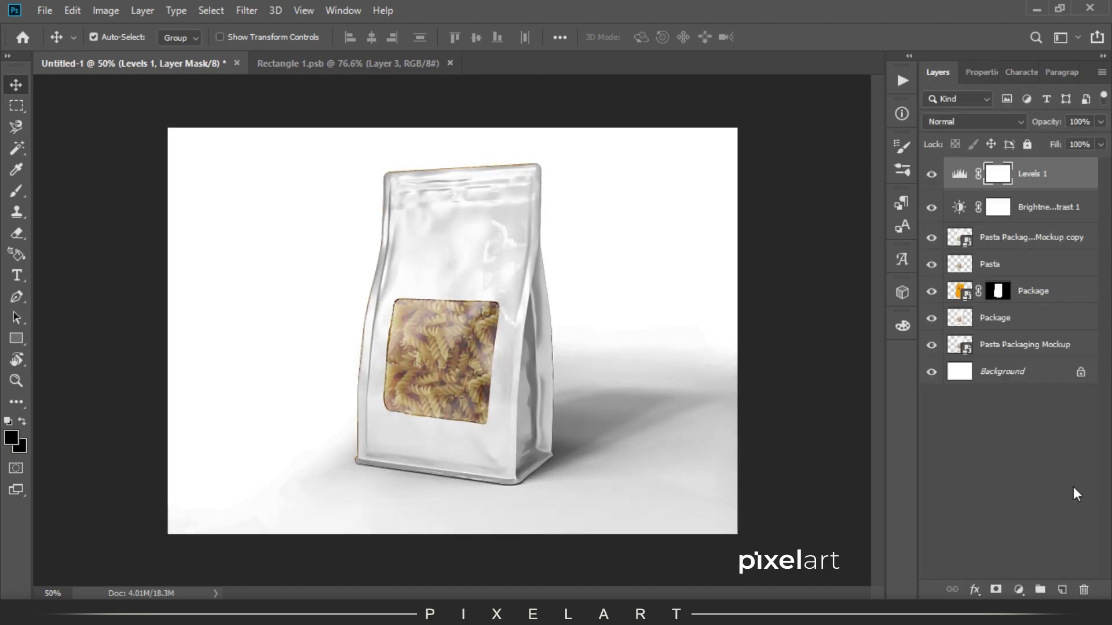
Add a Curves adjustment layer that darkens the shadows, with points at about input 100, output 83 and input 173, output 174
click(1040, 590)
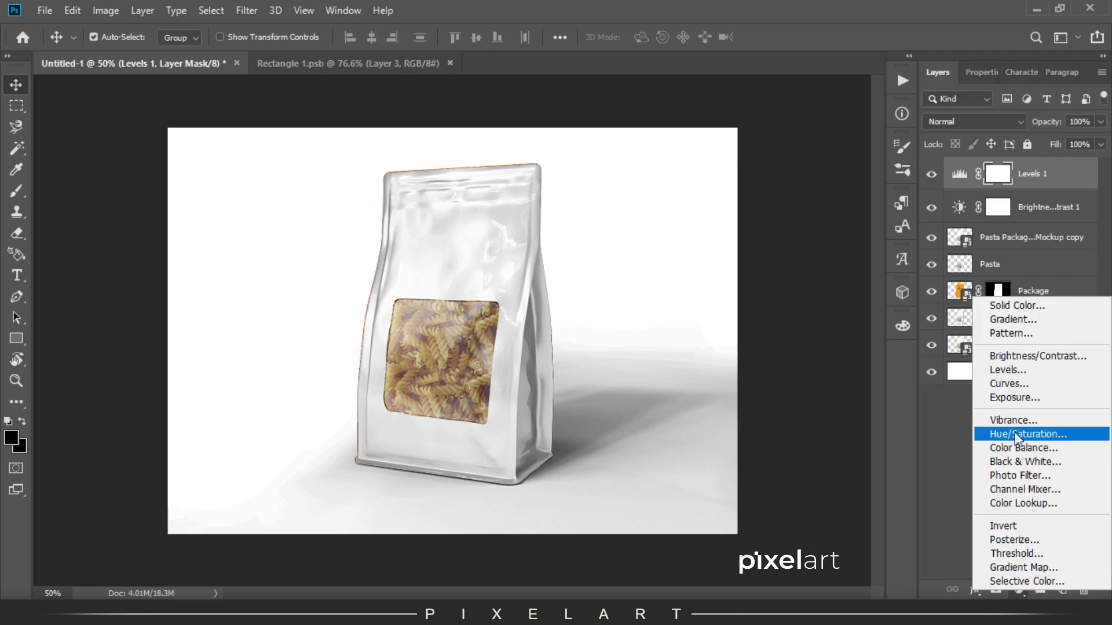
click(1026, 384)
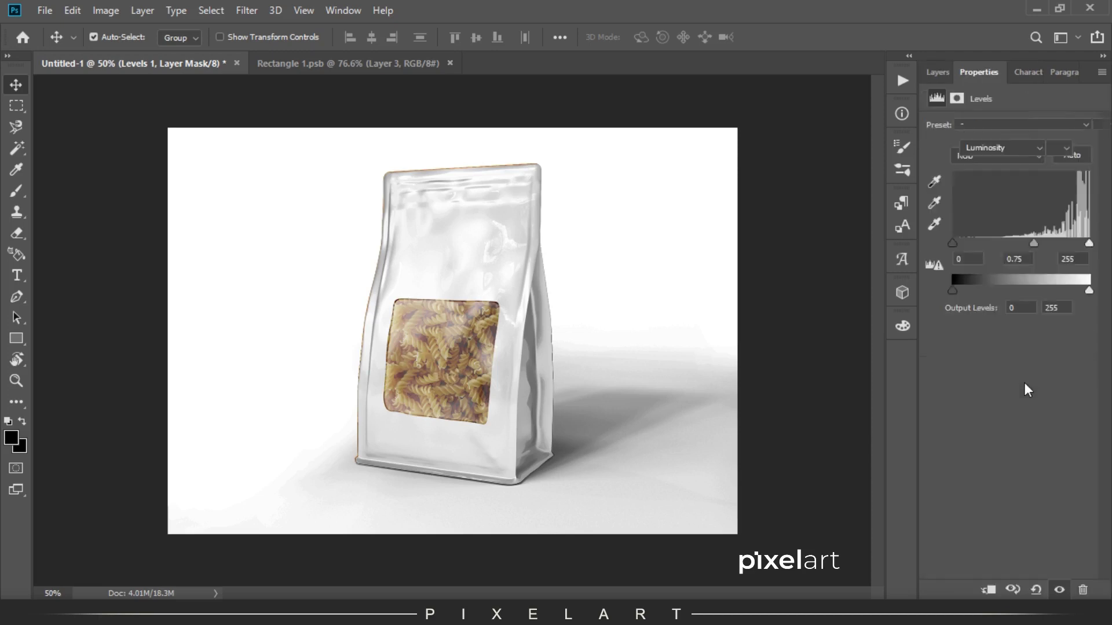
mouse_move(999, 251)
mouse_down()
mouse_move(998, 267)
mouse_move(1011, 246)
mouse_up()
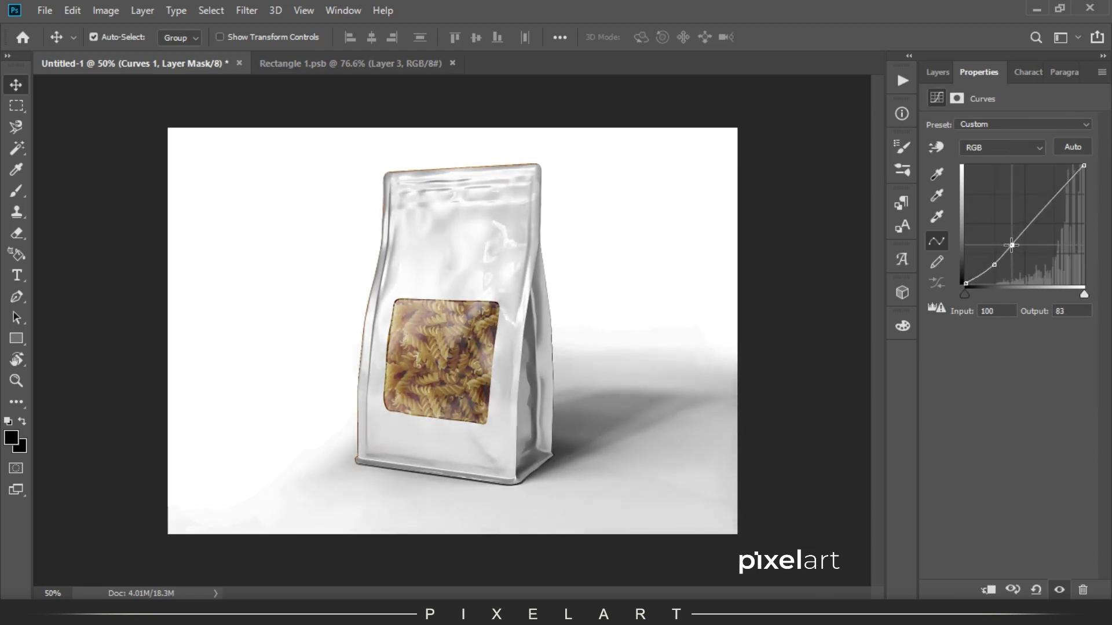
drag(1051, 207, 1046, 202)
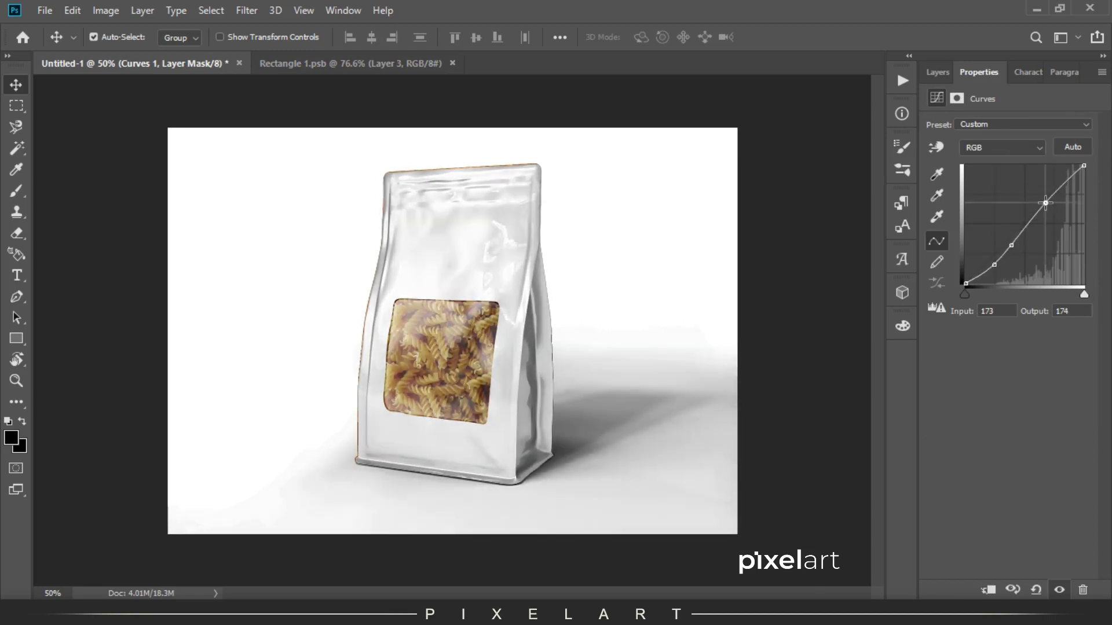
click(937, 74)
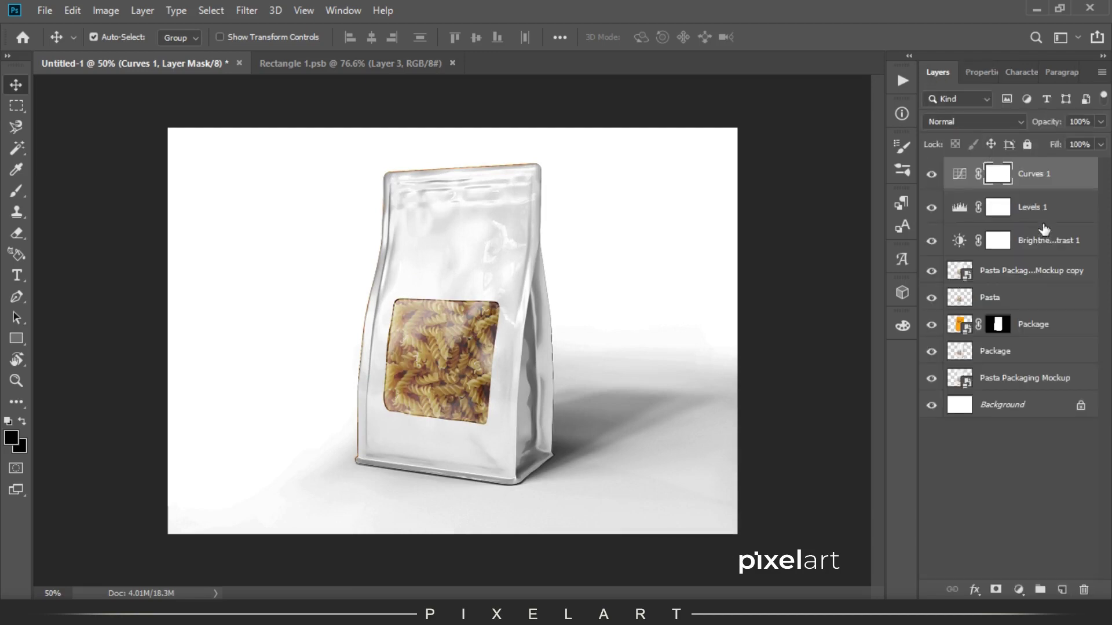
Clip the Curves, Levels and Brightness/Contrast adjustment layers to the copied mockup layer
shift+click(1050, 241)
right_click(1051, 242)
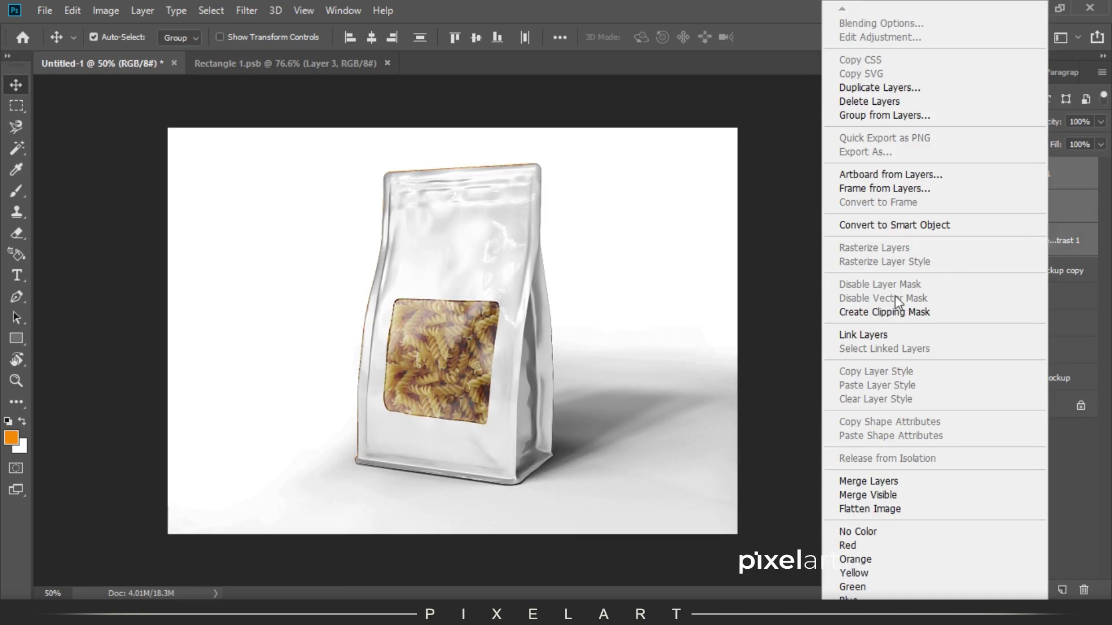
click(900, 312)
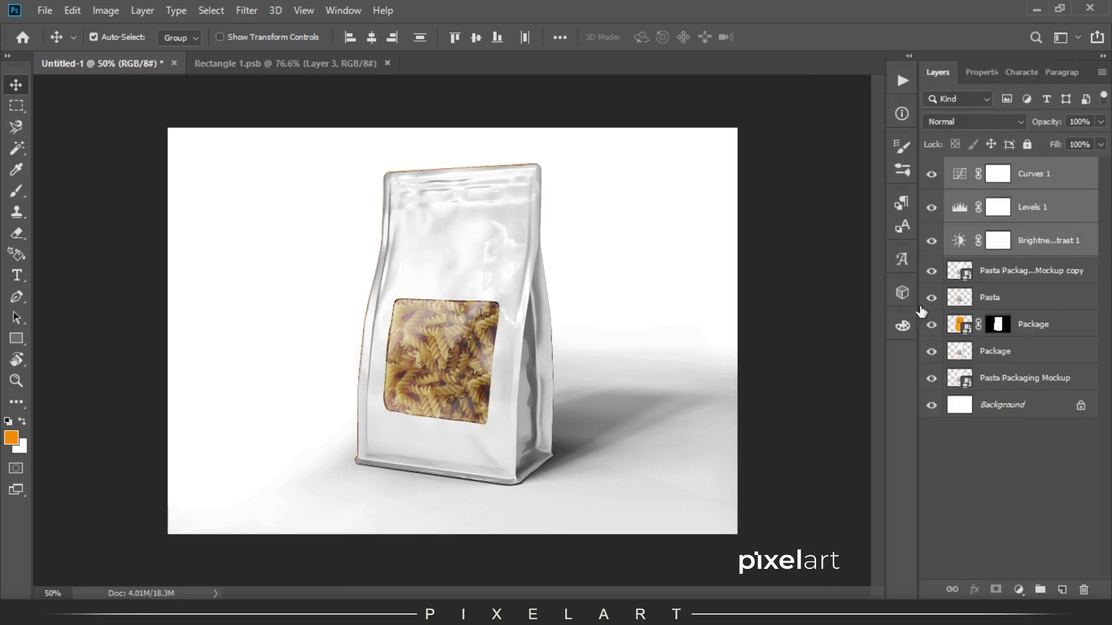
Set the blend mode of the Pasta Packaging Mockup copy layer to Soft Light
click(1013, 278)
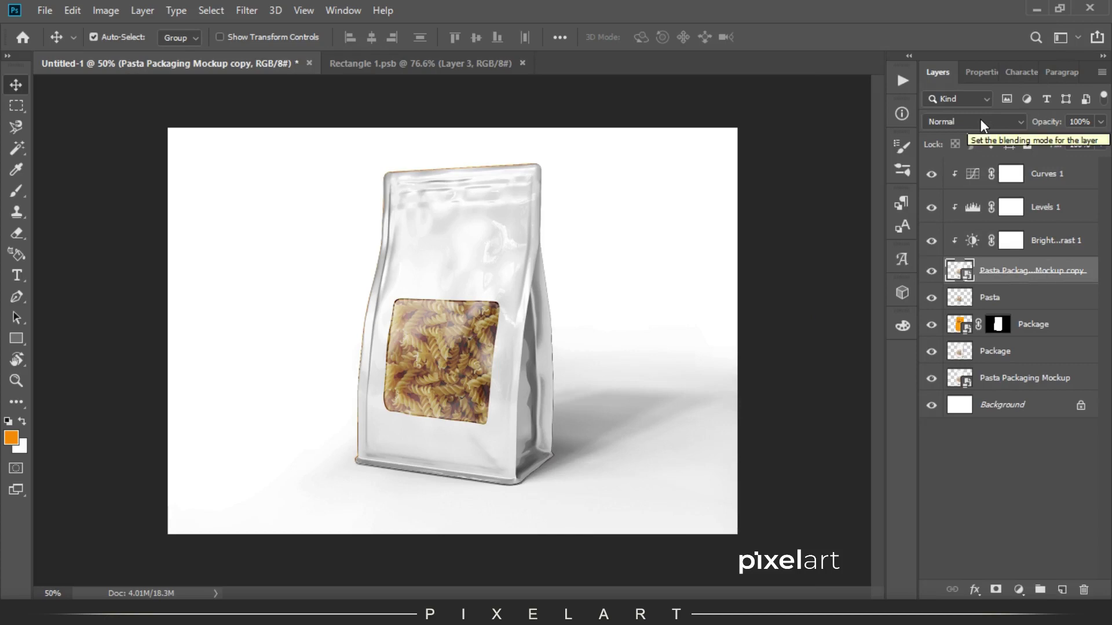
click(981, 120)
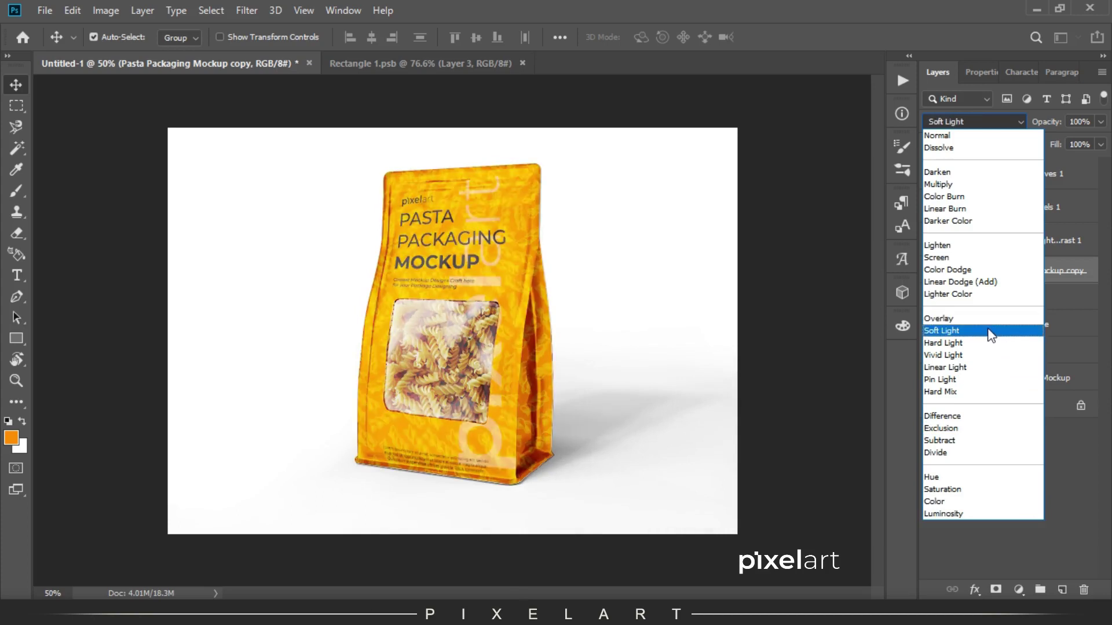
click(992, 335)
Nudge the Lorem ipsum paragraph up on the label artwork and save it
click(428, 63)
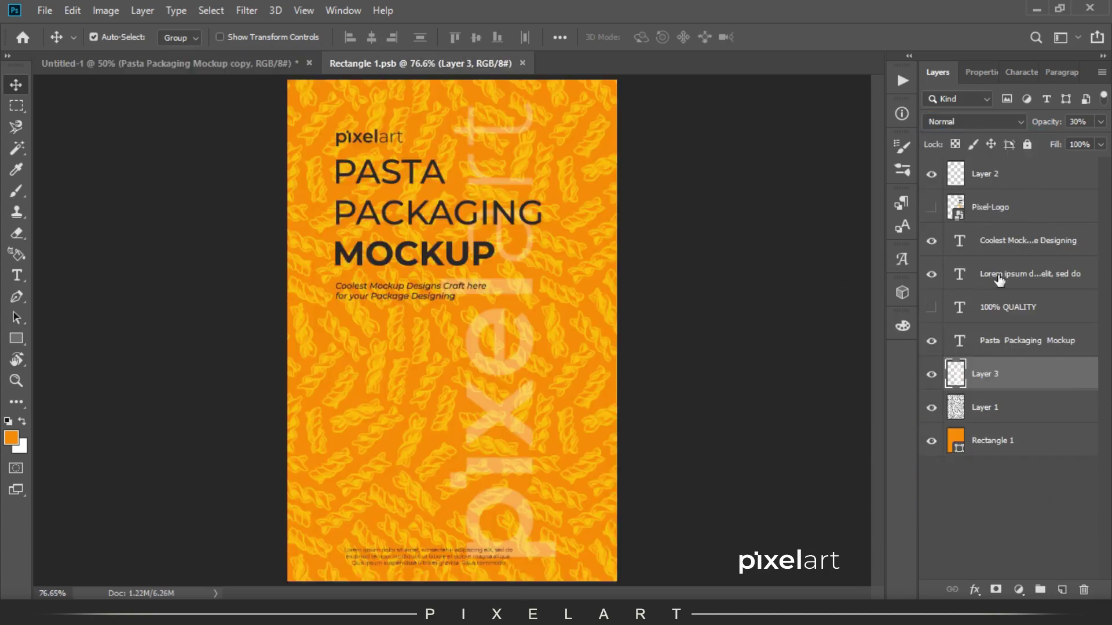
click(1018, 276)
key(shift+Up)
key(shift+Up)
key(shift+Up)
key(shift+Up)
click(46, 11)
click(37, 158)
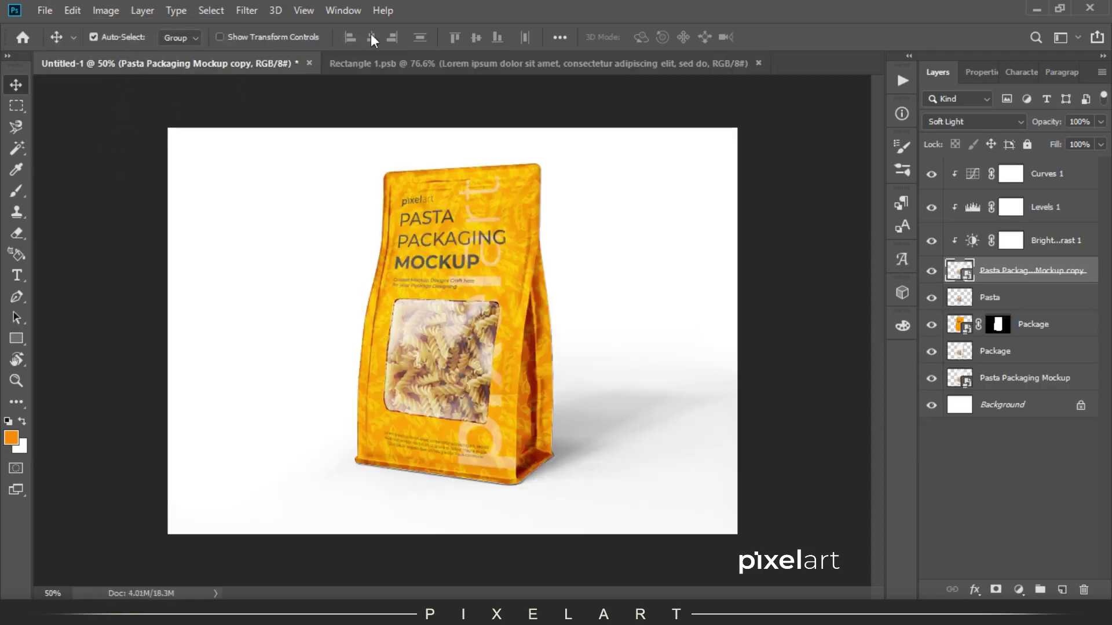
Raise the Lorem ipsum paragraph further on the label, save the artwork and return to the updated mockup
click(432, 64)
click(45, 10)
click(144, 159)
click(188, 63)
click(491, 61)
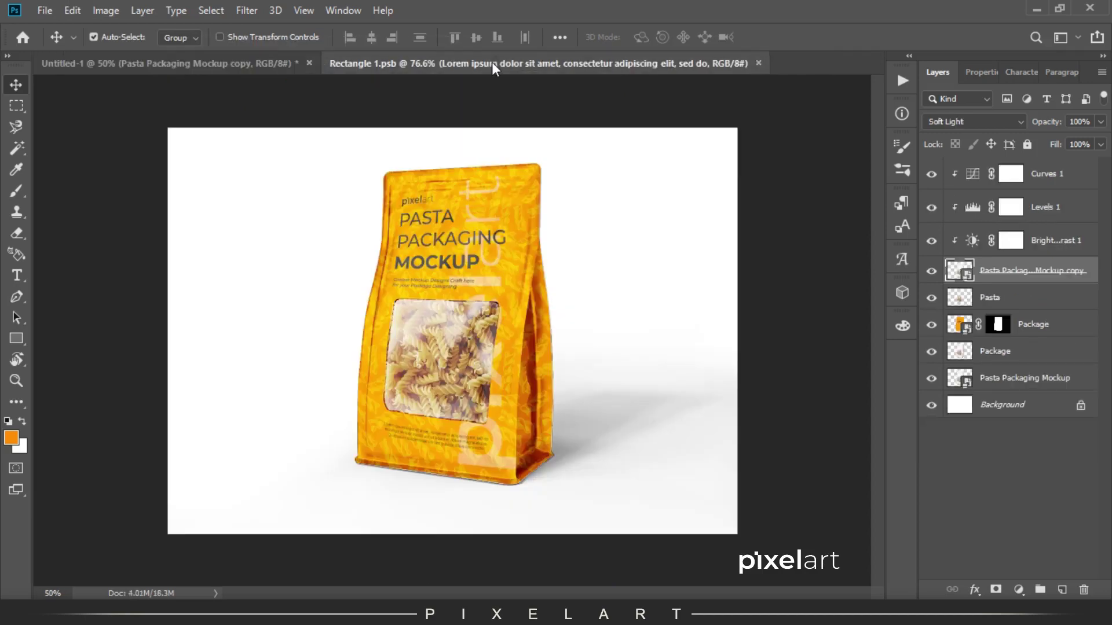
click(44, 10)
click(144, 158)
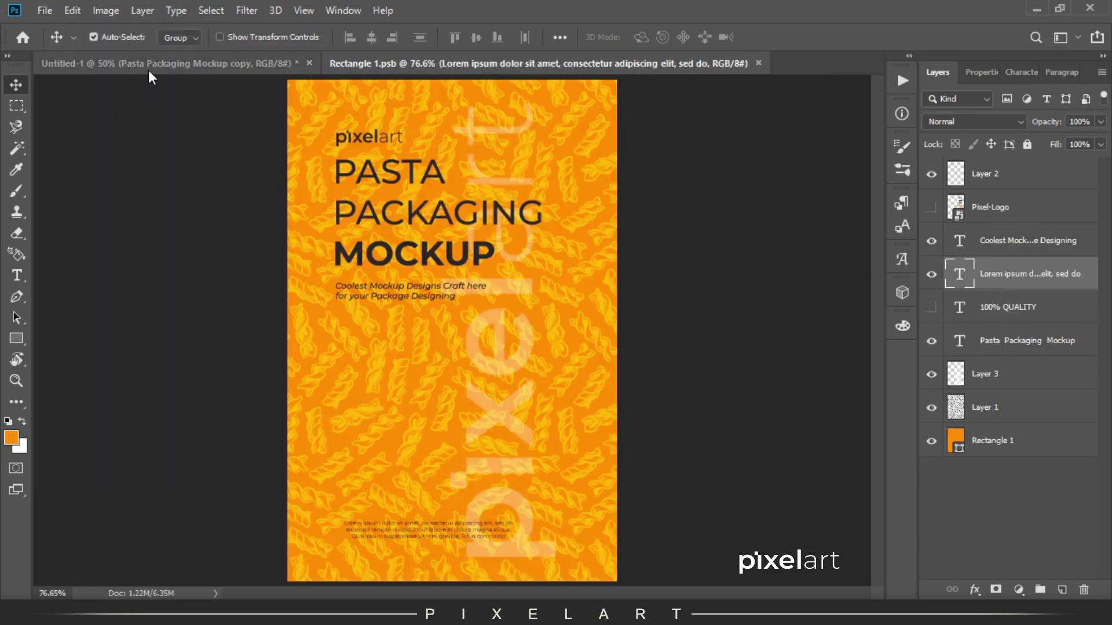
click(149, 69)
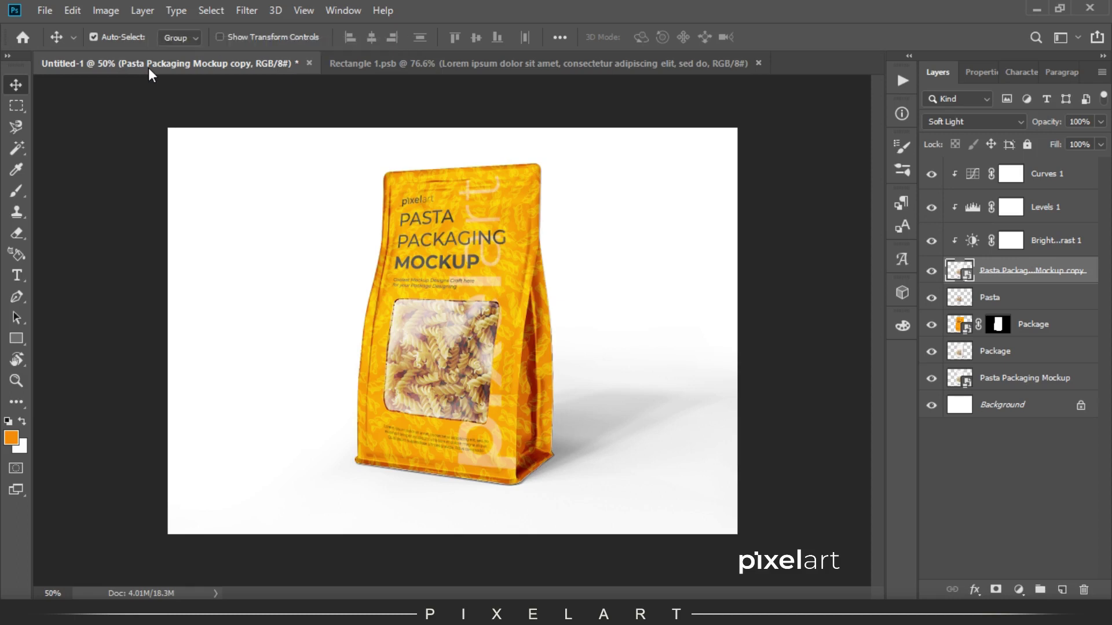
Switch to the browser, copy the fusilli pasta pattern image and return to Photoshop
click(392, 592)
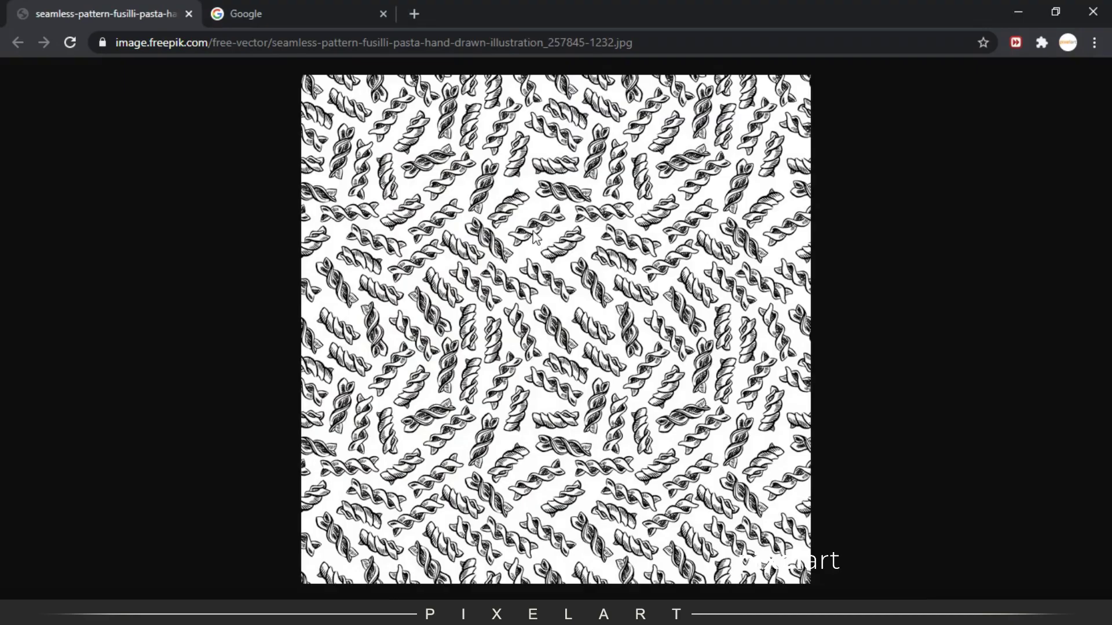
right_click(533, 232)
click(594, 287)
right_click(479, 216)
click(543, 268)
click(342, 601)
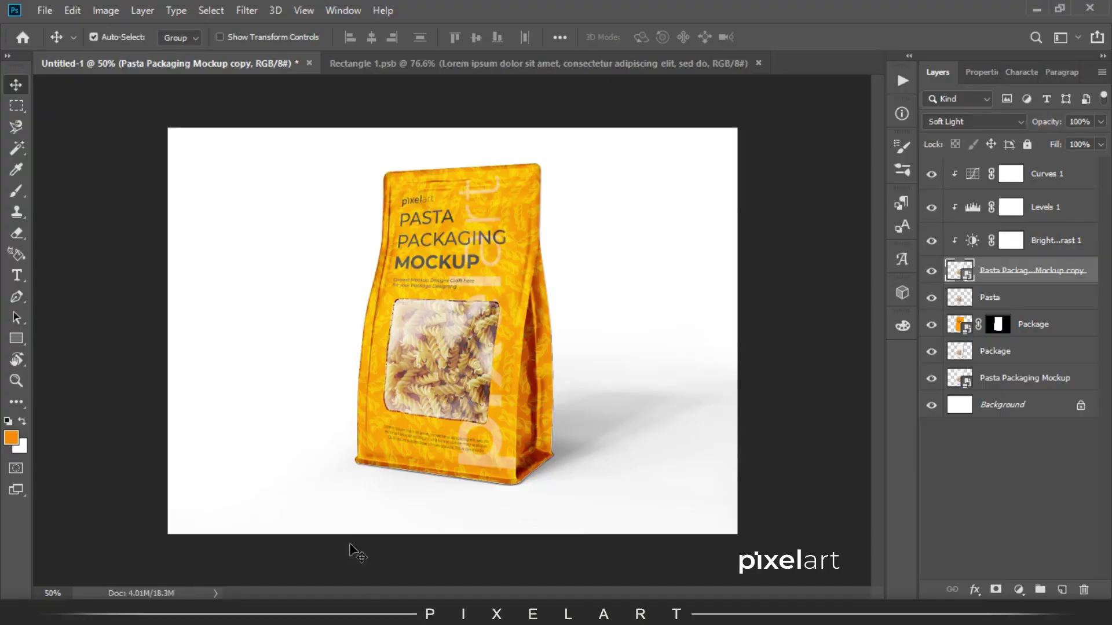
Paste the fusilli pattern on a new layer just above the Background and enlarge it to cover the canvas
click(1024, 405)
click(1062, 591)
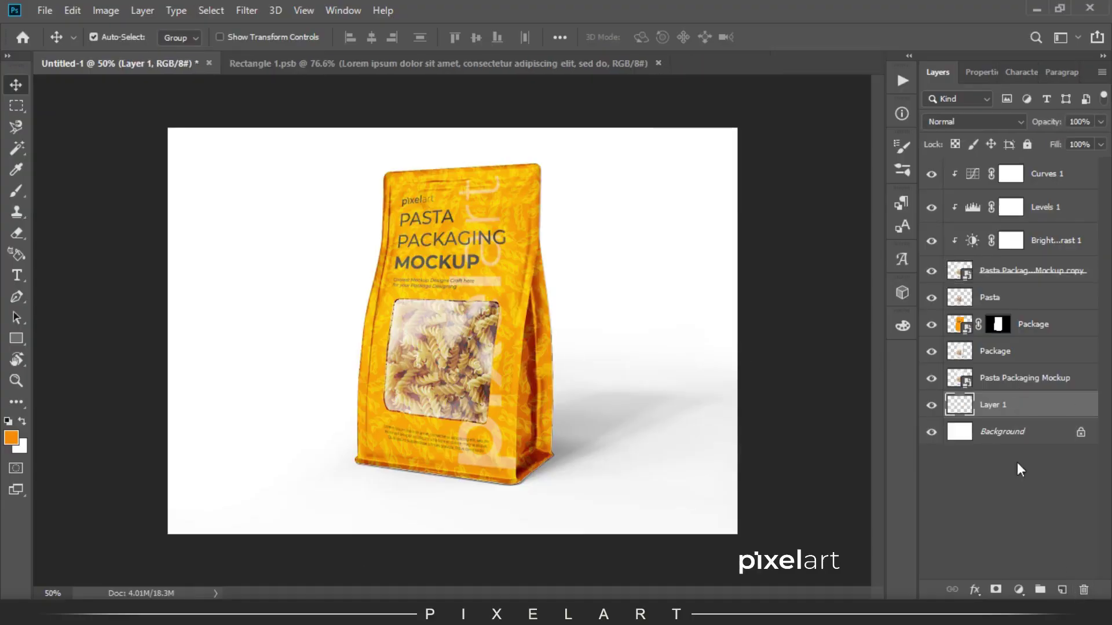
key(ctrl+v)
key(ctrl+t)
drag(584, 197, 804, 96)
key(Return)
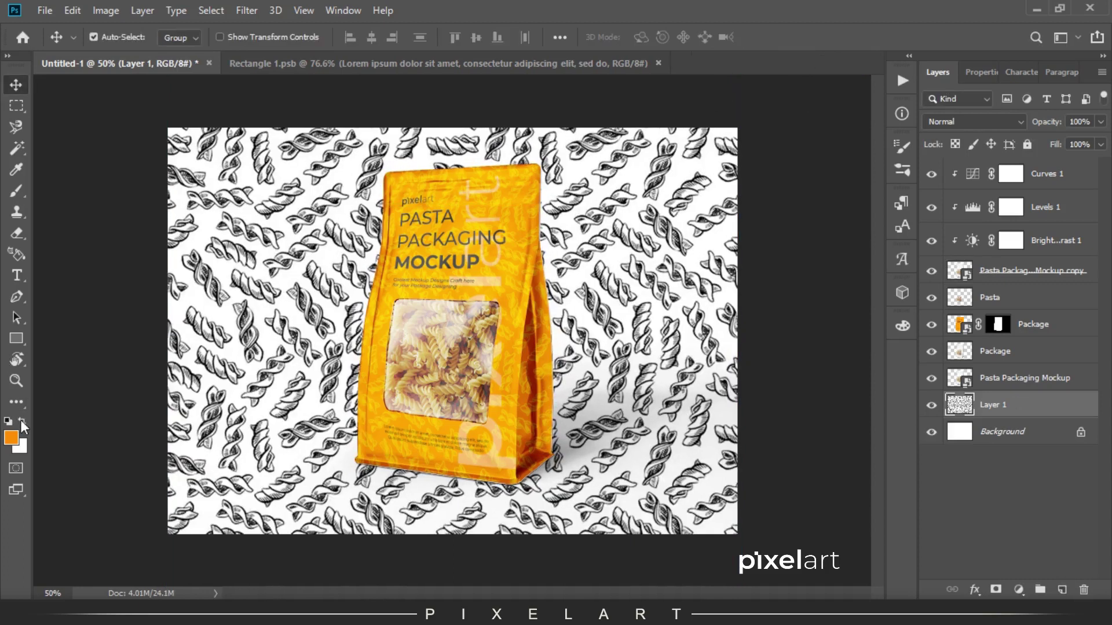
Fill a new layer above the fusilli pattern with orange and set its blend mode to Multiply
click(1060, 590)
key(ctrl+BackSpace)
click(973, 121)
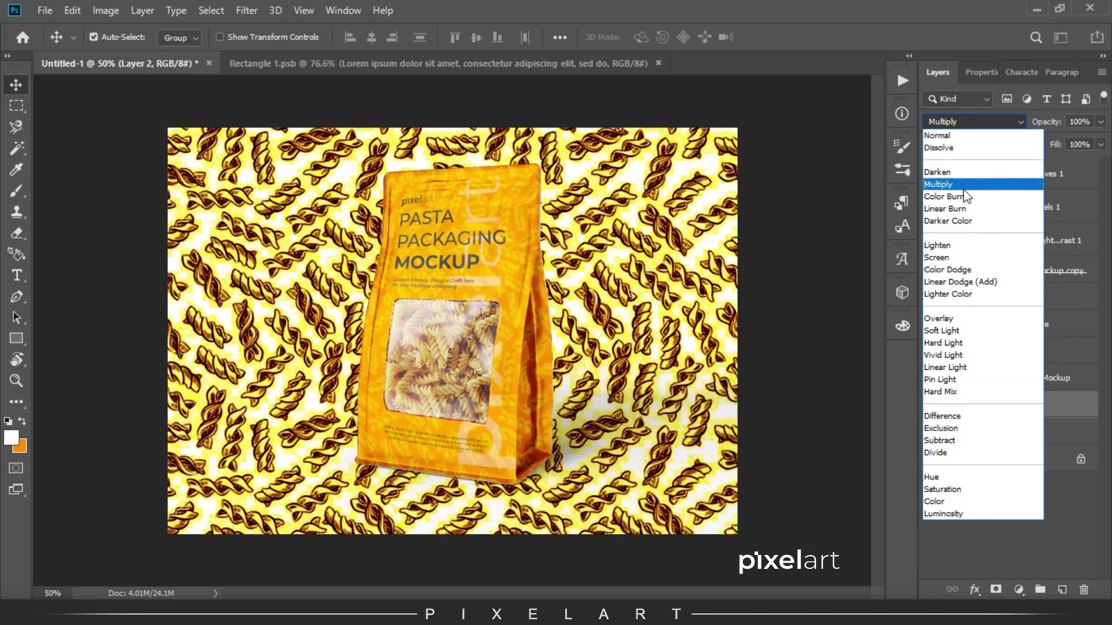
click(965, 185)
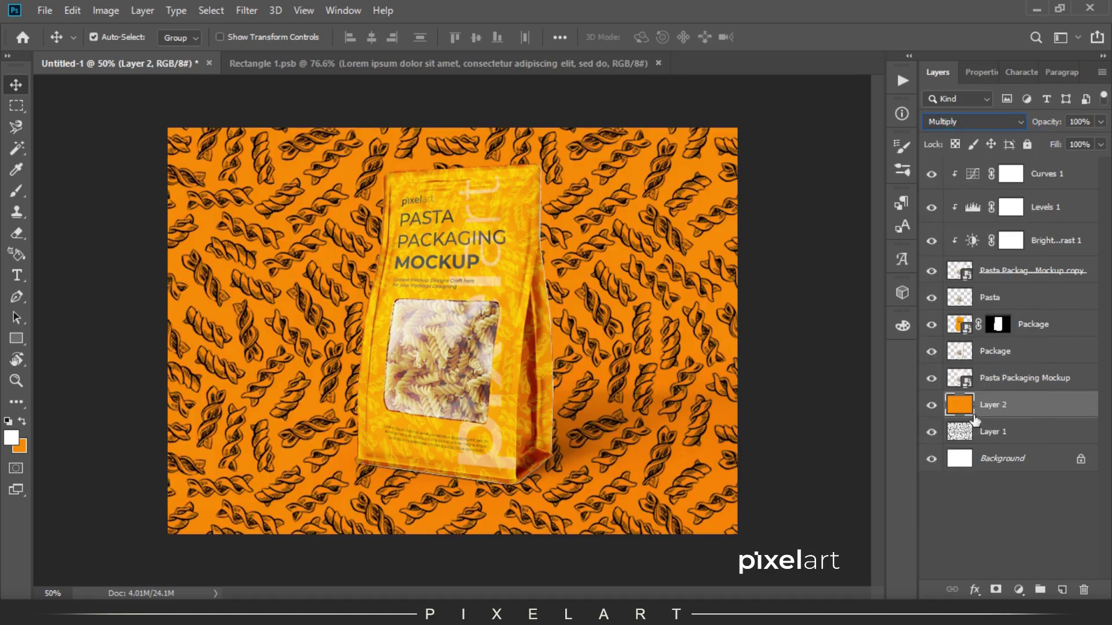
Hide the orange fill layer and define a gradient running from orange ff8a00 to white
click(944, 124)
click(947, 127)
key(g)
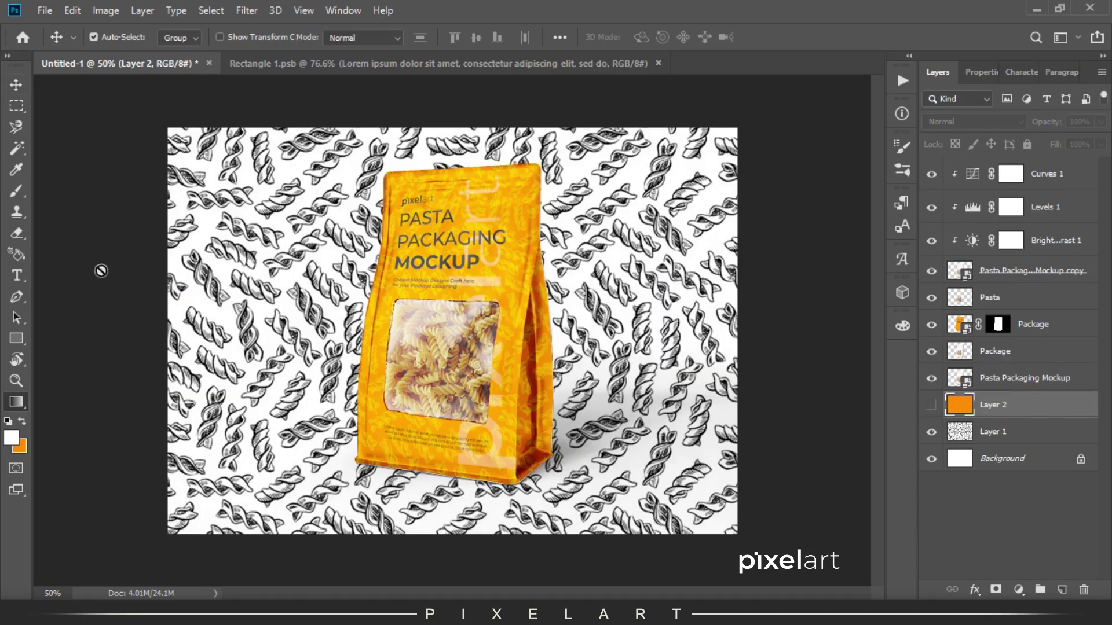
click(104, 43)
double_click(677, 482)
click(24, 449)
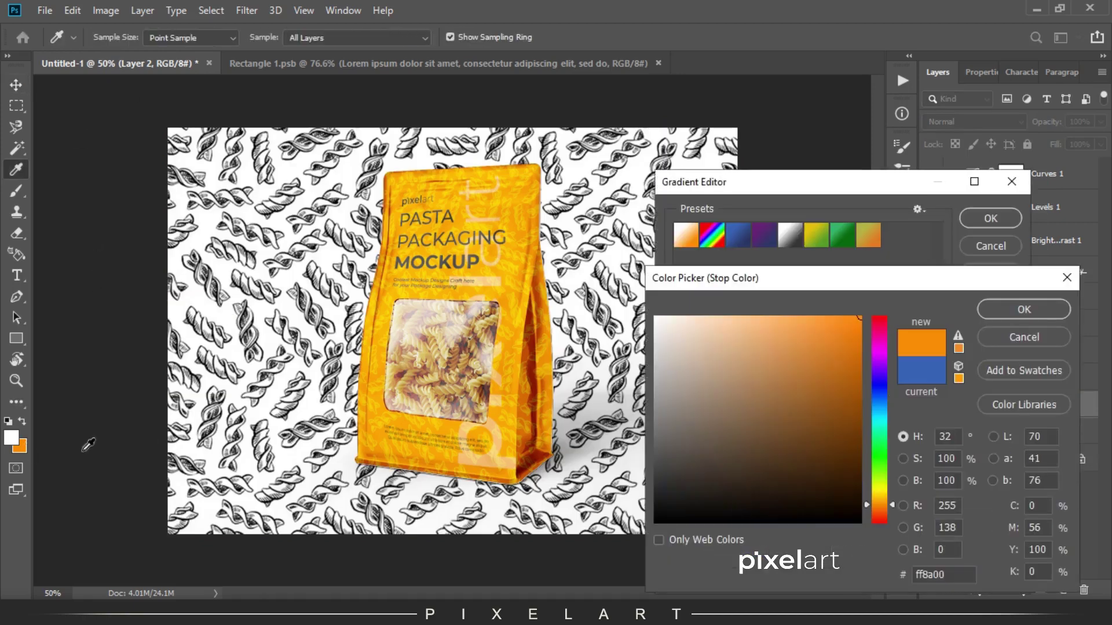
click(1009, 317)
double_click(1006, 483)
click(655, 317)
click(1022, 310)
click(991, 219)
Add a new empty layer named Layer 3 above the hidden orange layer and make it the only selected layer
key(ctrl+shift+n)
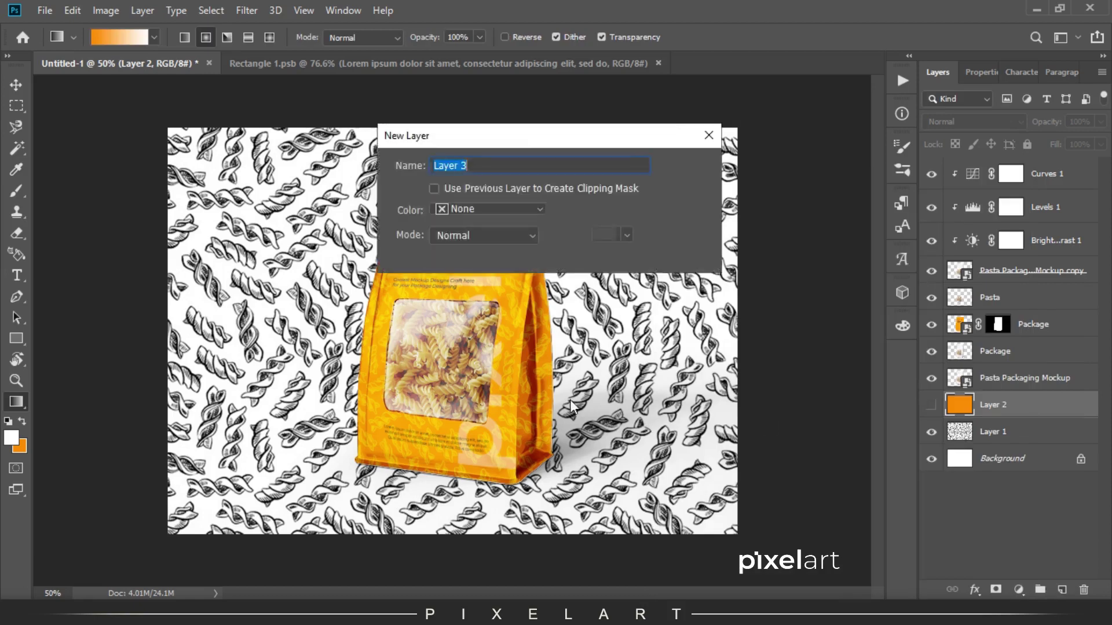
key(Return)
key(shift+alt+f)
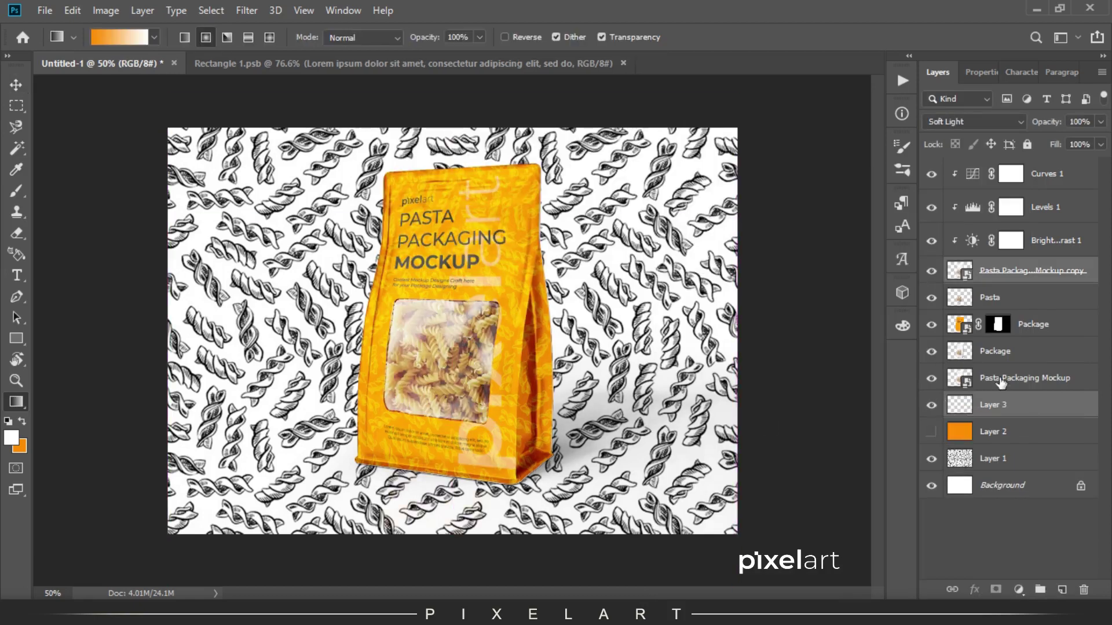
click(1013, 401)
Try a radial and a linear fill of the orange-to-white gradient on the new layer
drag(479, 260, 480, 575)
key(ctrl+z)
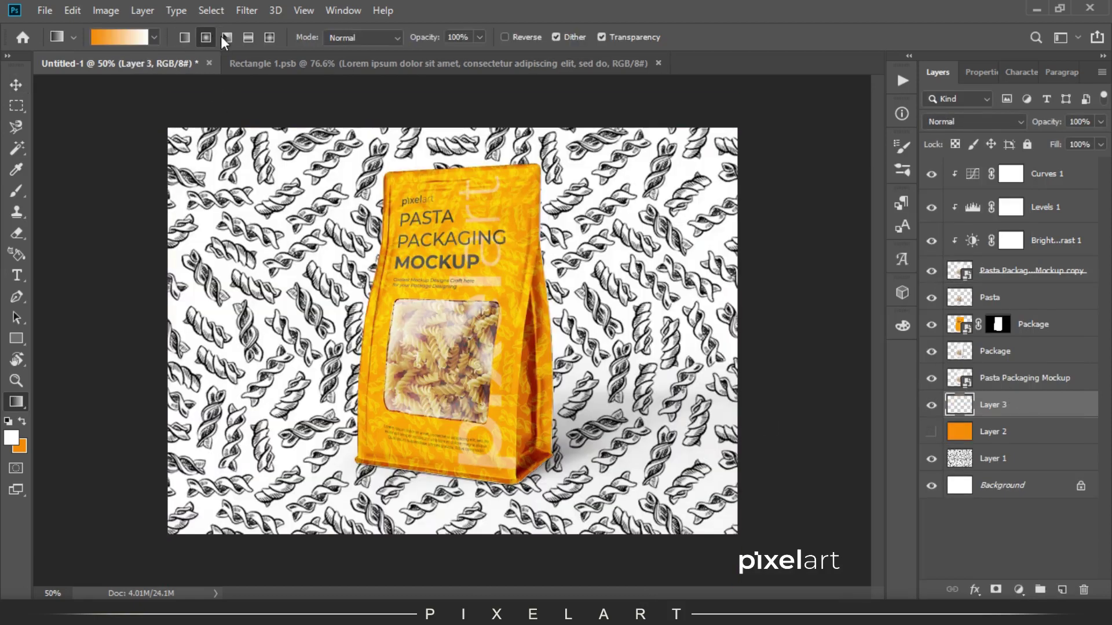
click(184, 37)
drag(426, 202, 475, 7)
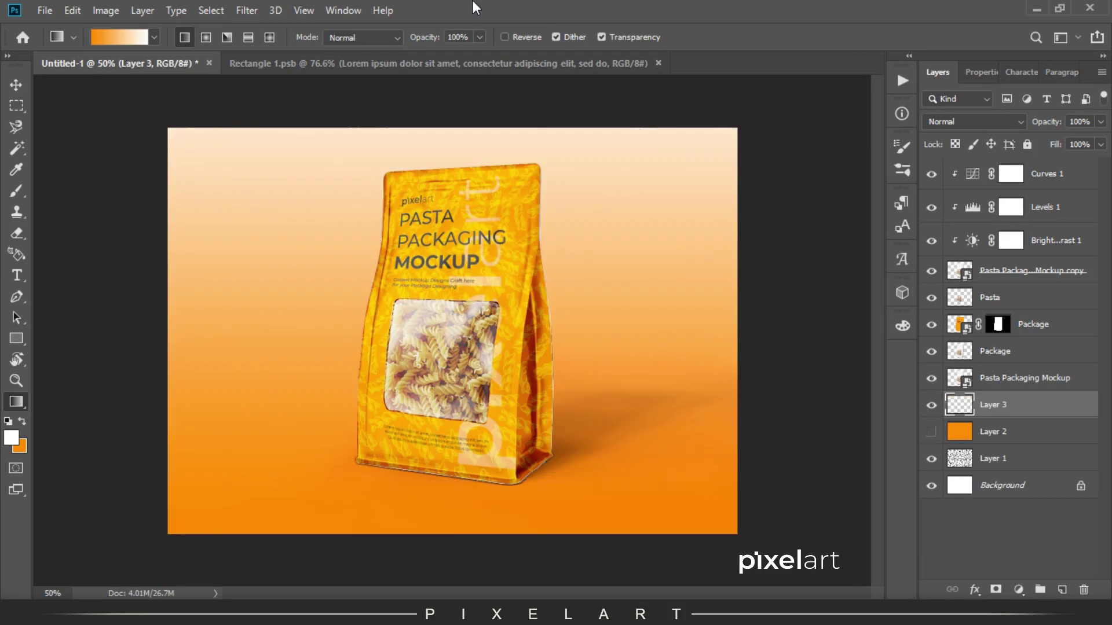
key(ctrl+z)
Change the gradient's orange stop to a lighter orange and fill Layer 3 linearly from light orange at the top to white below
click(118, 37)
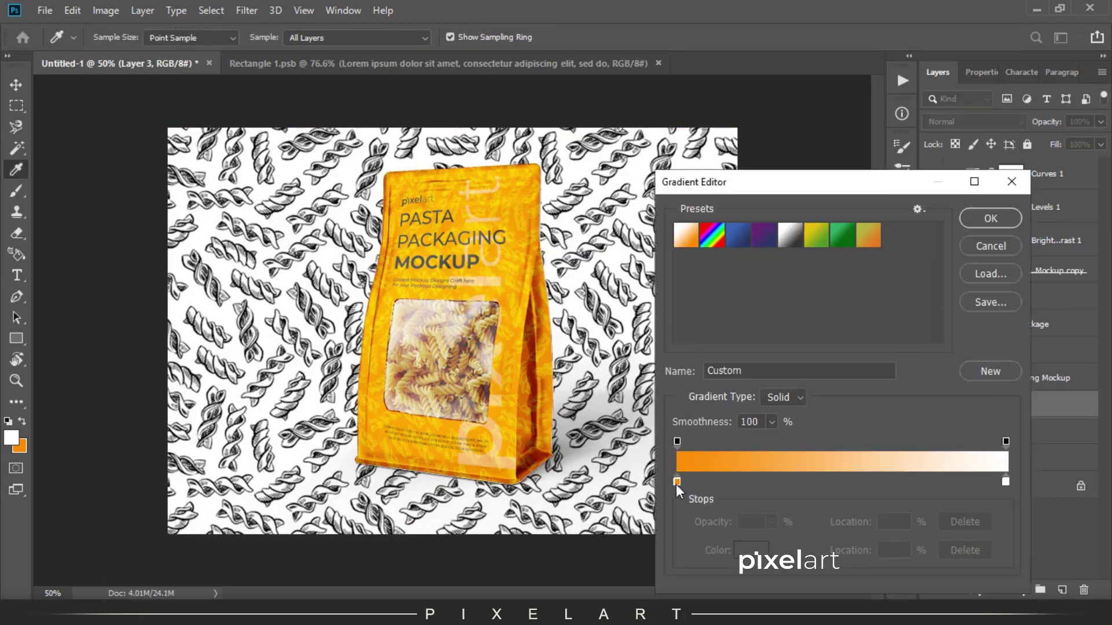
double_click(676, 485)
click(761, 314)
click(1024, 309)
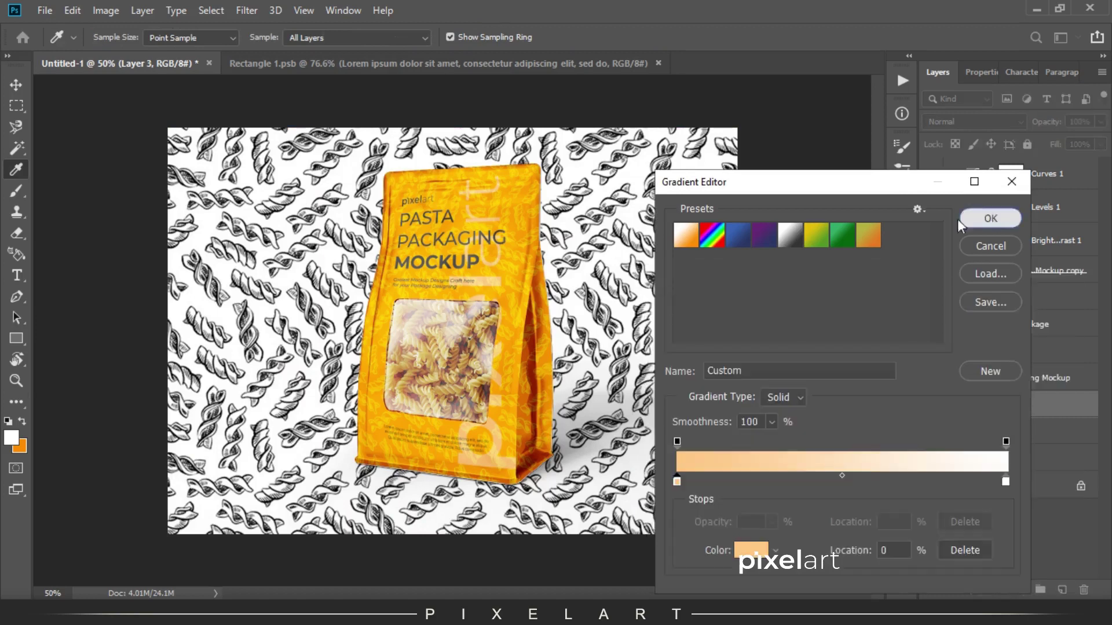
click(991, 218)
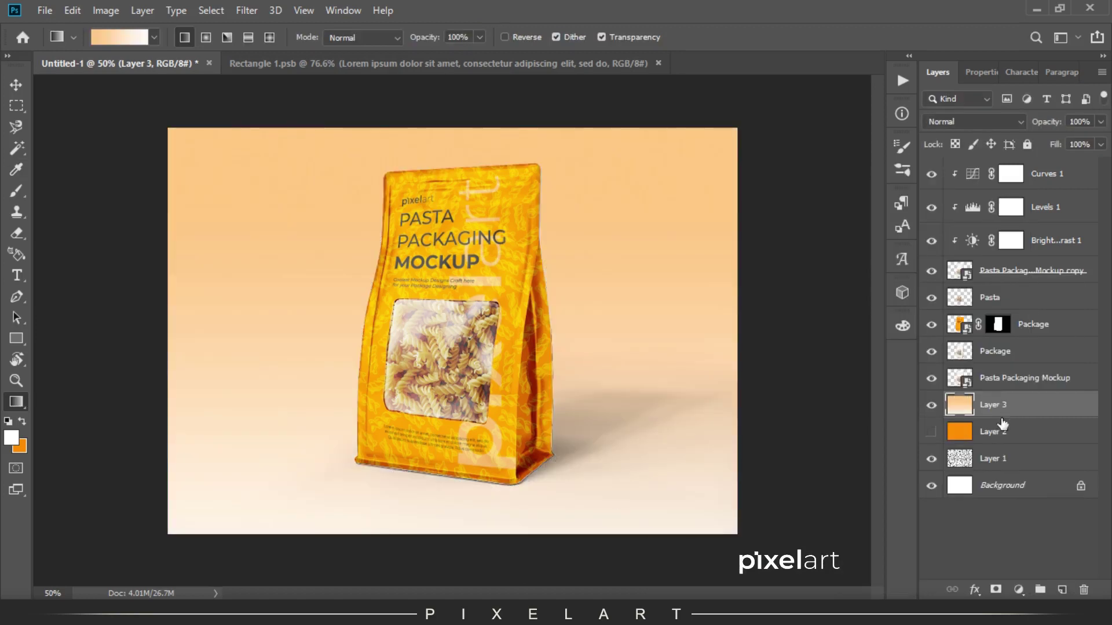
Move Layer 3 below the fusilli pattern on Layer 1 and set Layer 1's blend mode to Multiply
drag(1002, 424, 1008, 466)
click(996, 432)
click(973, 122)
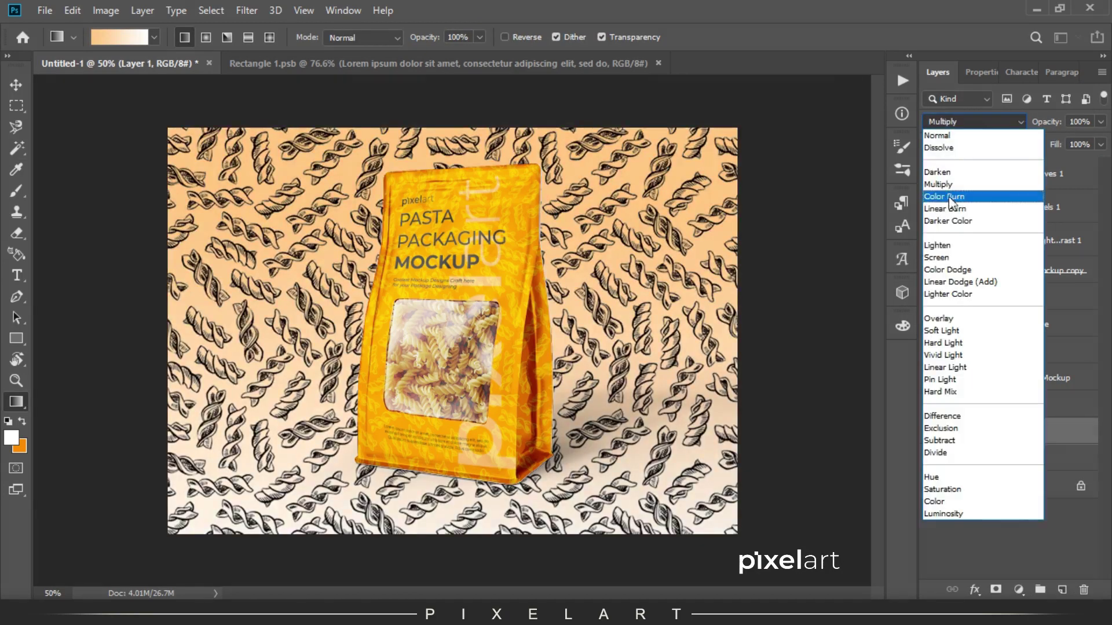
click(955, 186)
Reduce the opacity of the fusilli pattern layer to 17%, hiding and showing it to compare
drag(1044, 123, 965, 123)
click(934, 432)
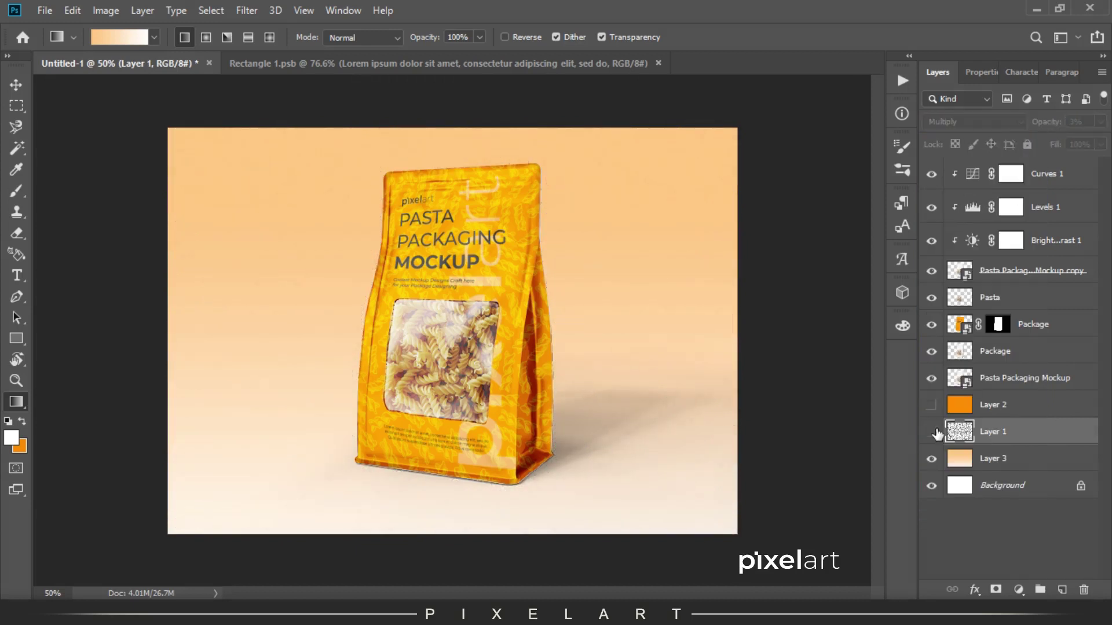
key(v)
key(alt+v)
key(Escape)
key(Escape)
click(932, 433)
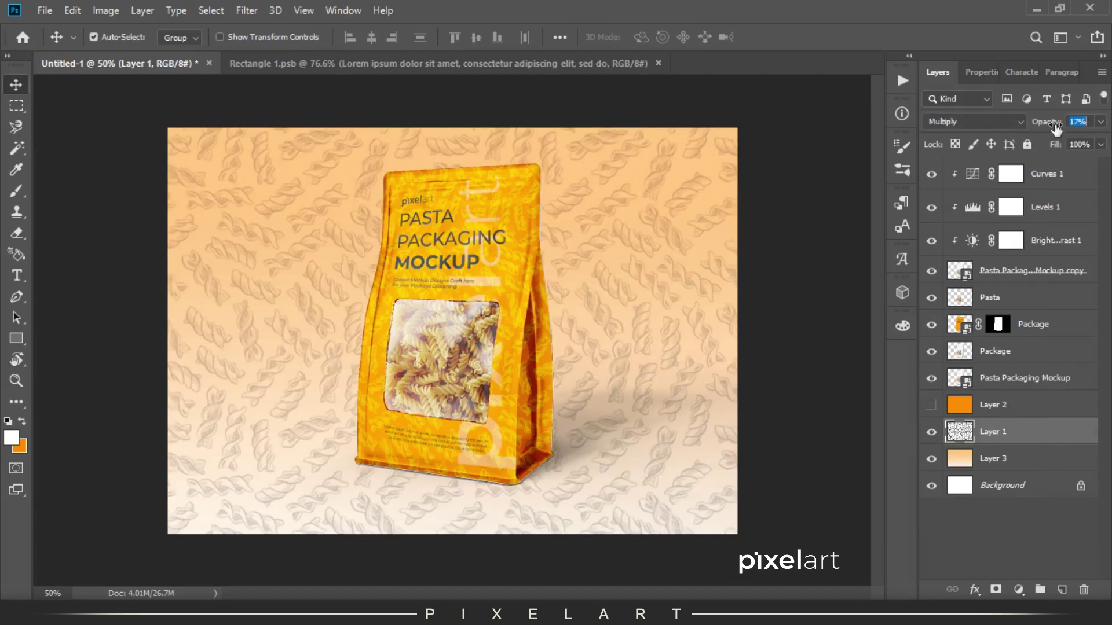
key(g)
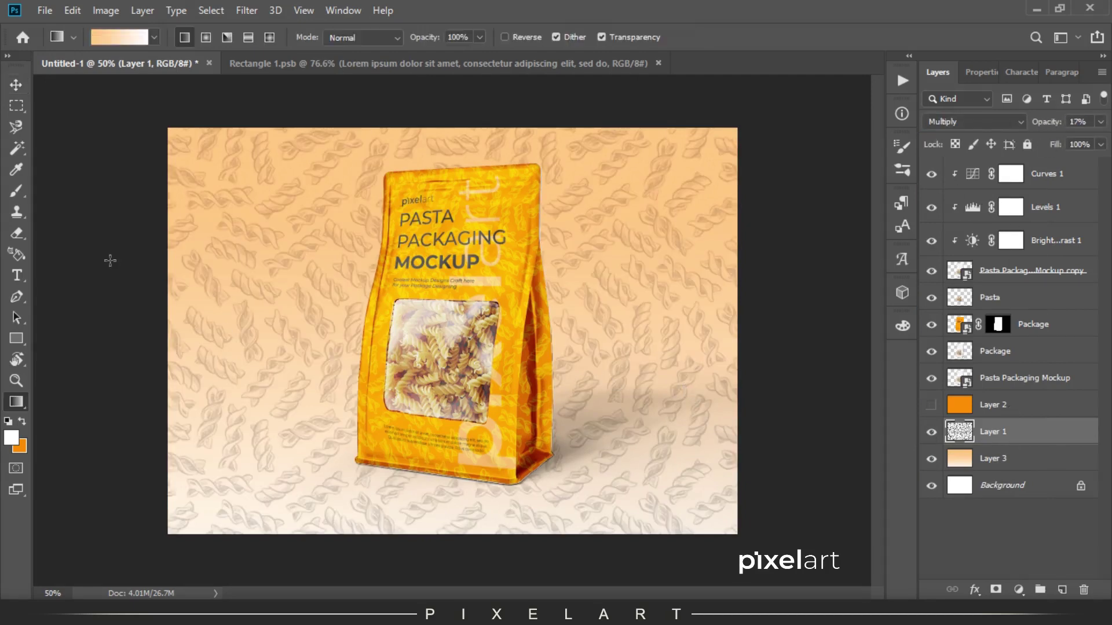
click(17, 83)
Erase the lower part of the fusilli pattern on Layer 1 with a soft 900 px eraser so it fades out toward the floor
key(e)
key(bracketright)
key(bracketright)
key(bracketright)
key(bracketright)
key(bracketright)
key(bracketright)
key(bracketright)
key(bracketright)
key(bracketright)
key(bracketright)
key(bracketright)
key(bracketright)
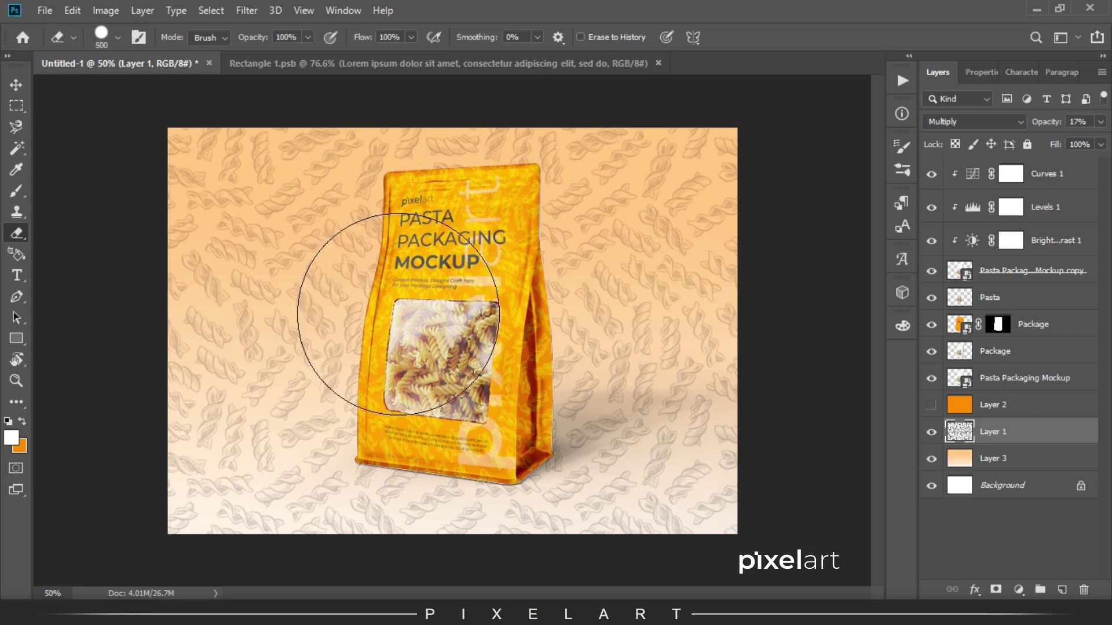
right_click(397, 295)
double_click(498, 465)
key(bracketright)
key(bracketright)
mouse_move(225, 470)
mouse_down()
mouse_move(918, 515)
mouse_move(244, 521)
mouse_move(850, 524)
mouse_move(575, 456)
mouse_move(71, 486)
mouse_up()
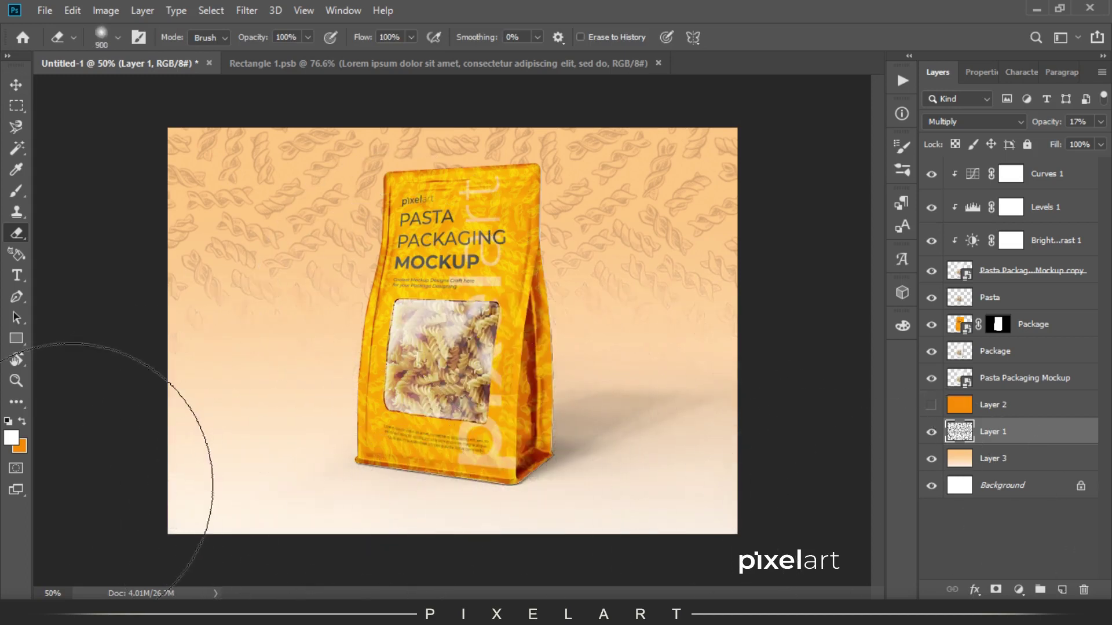
Lower the opacity of the erased fusilli pattern on Layer 1 to 3%
drag(1049, 122, 1053, 123)
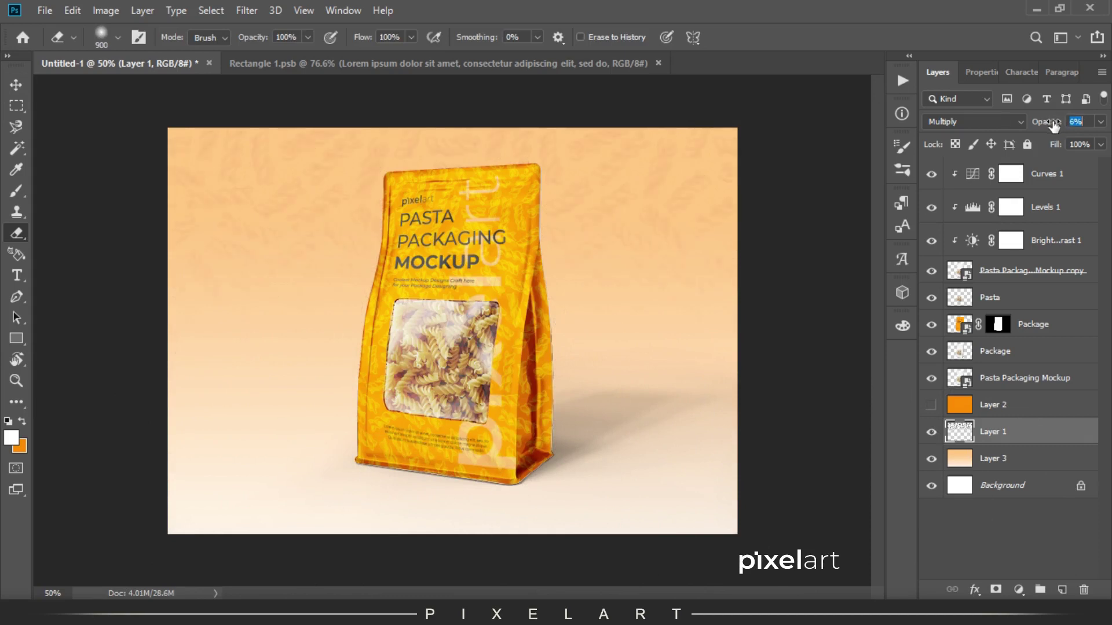
click(17, 85)
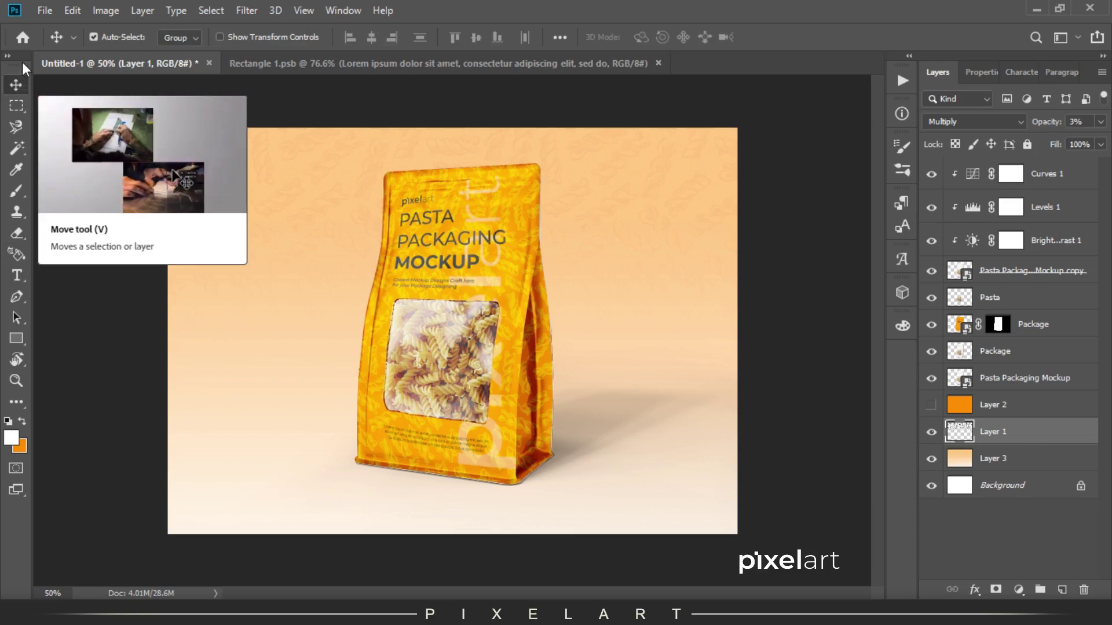
scroll(827, 250, up, 1)
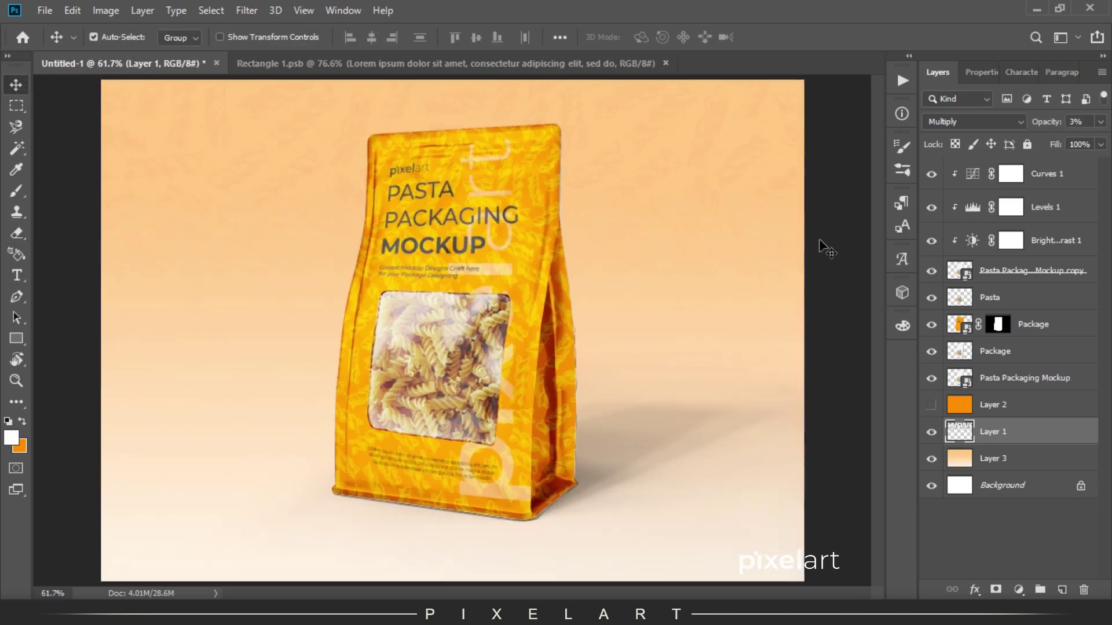